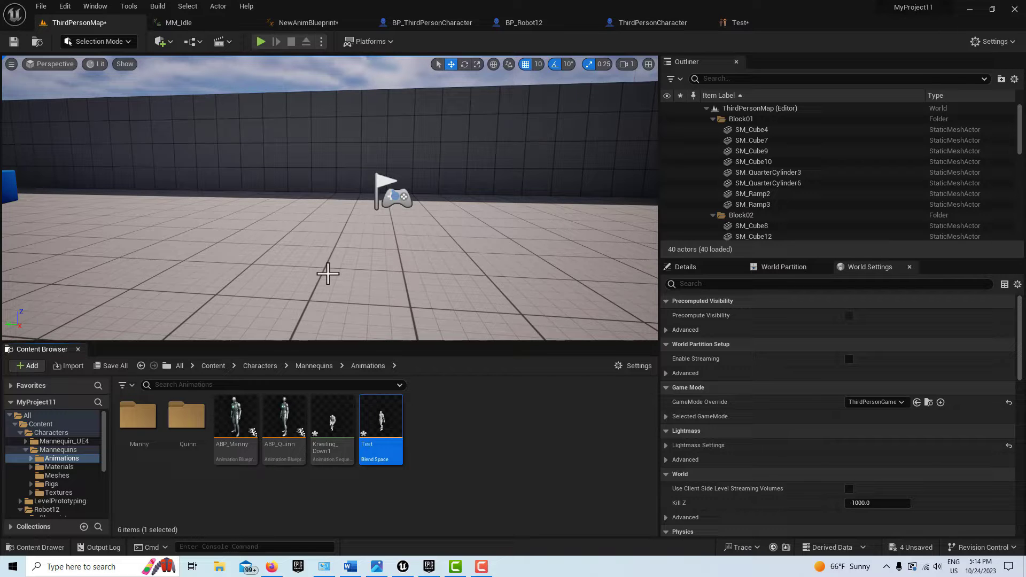
# - Start Play In Editor on ThirdPersonMap so the mannequin spawns
pyautogui.click(260, 41)
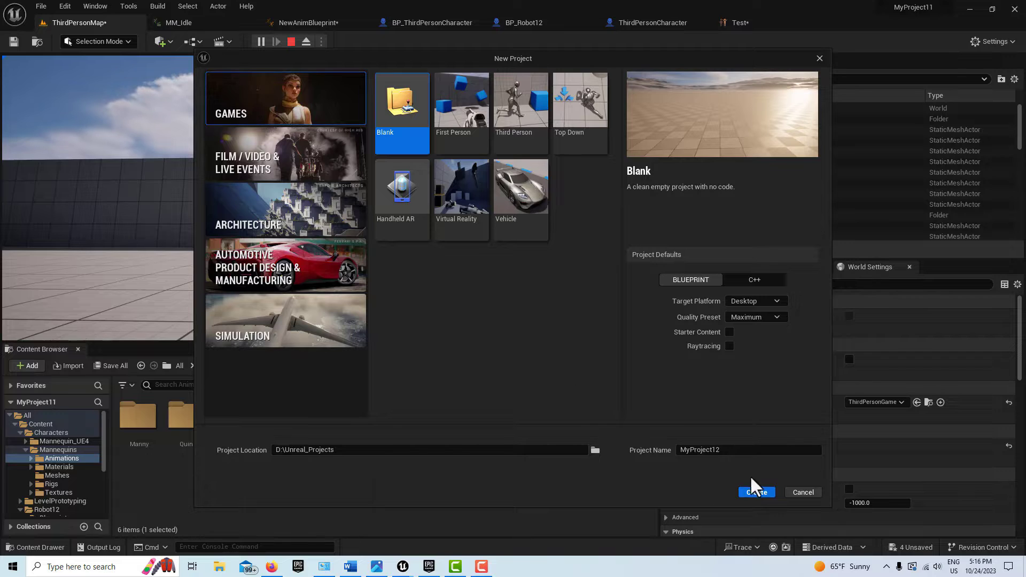
# - Create MyProject12 from the Games > Third Person template, discarding the old project's unsaved changes
pyautogui.click(541, 134)
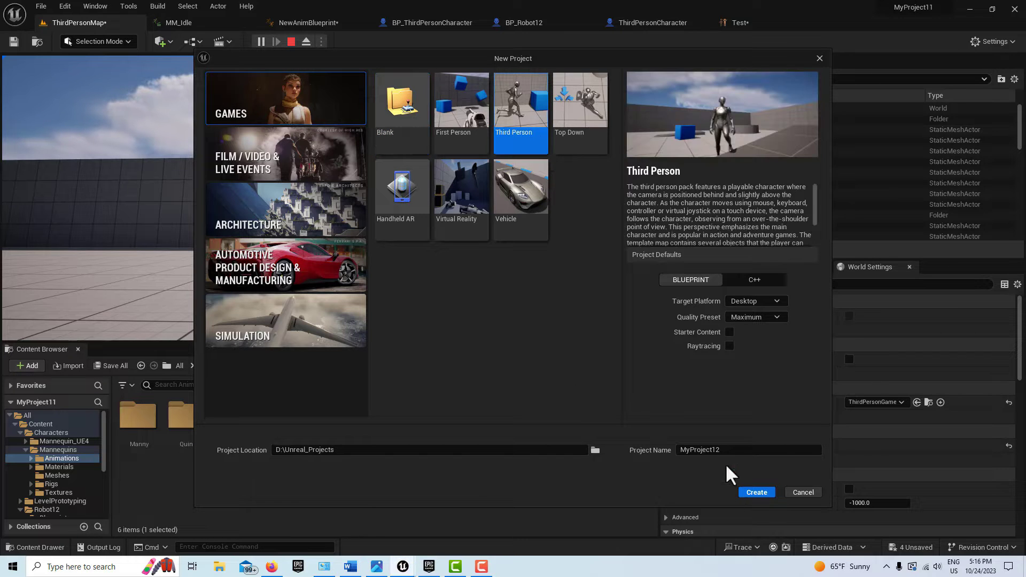
pyautogui.click(758, 492)
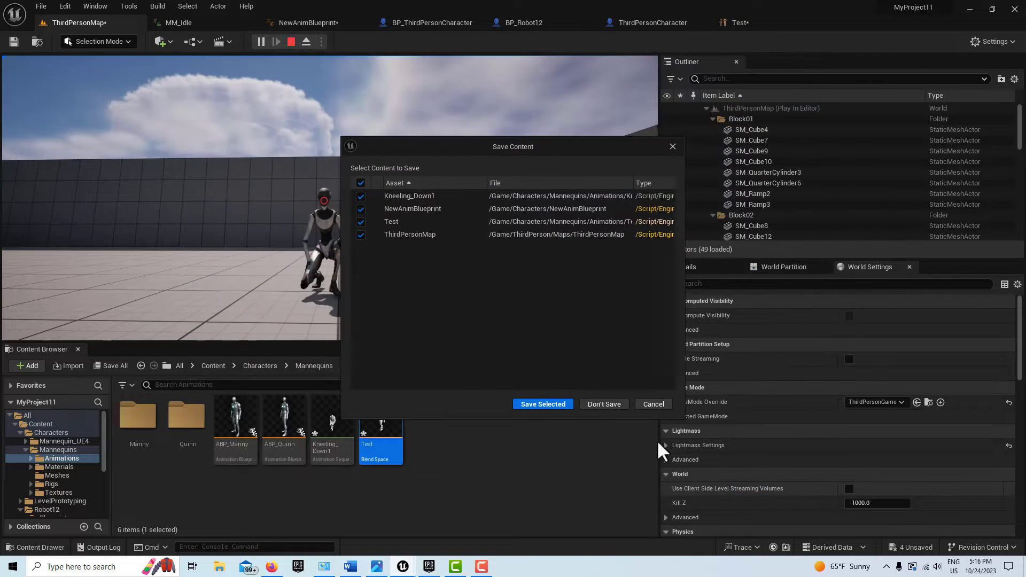
pyautogui.click(614, 400)
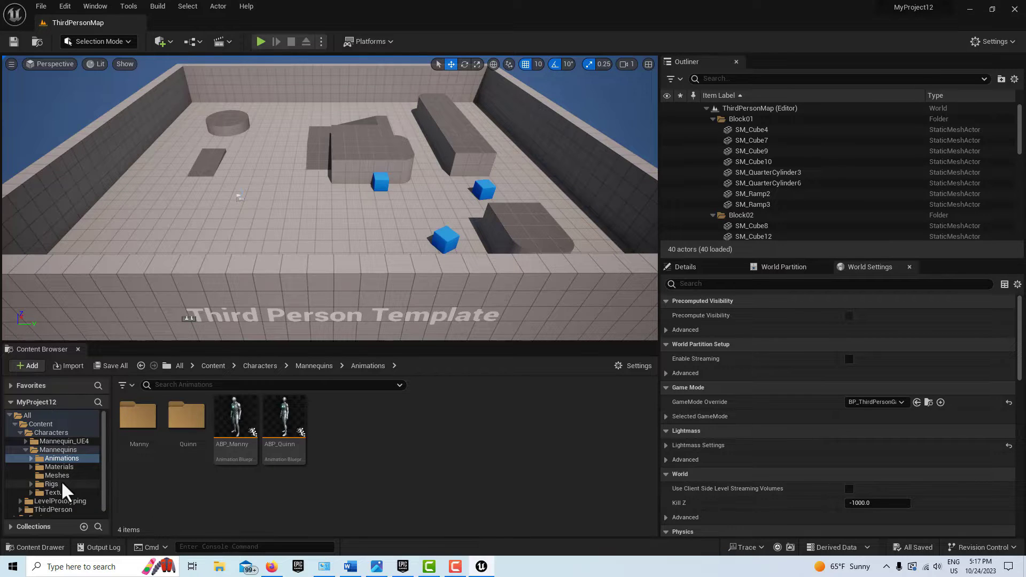
pyautogui.scroll(-1, 61, 480)
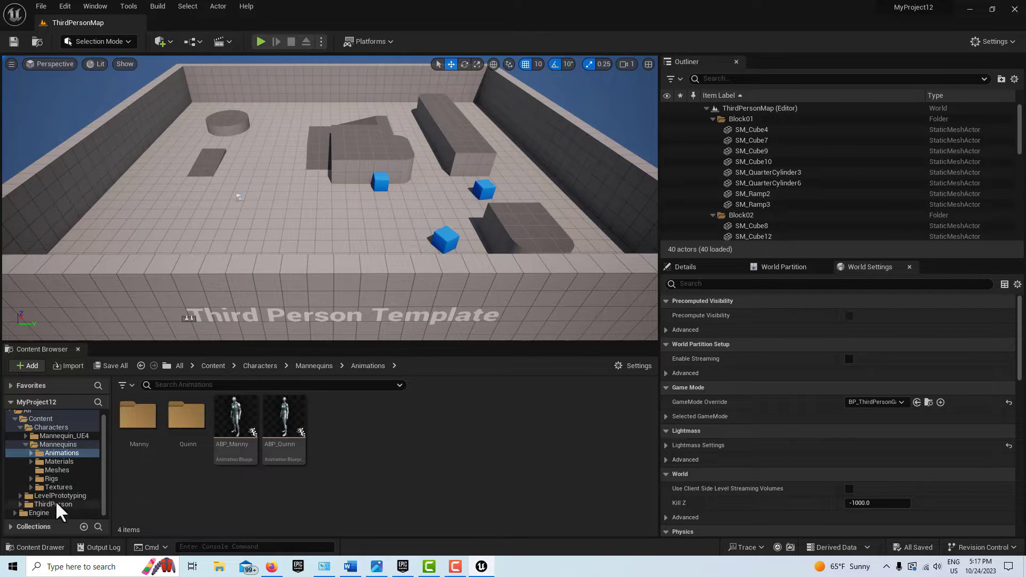
# - Open BP_ThirdPersonCharacter from ThirdPerson > Blueprints and maximize its editor
pyautogui.click(55, 501)
pyautogui.doubleClick(140, 419)
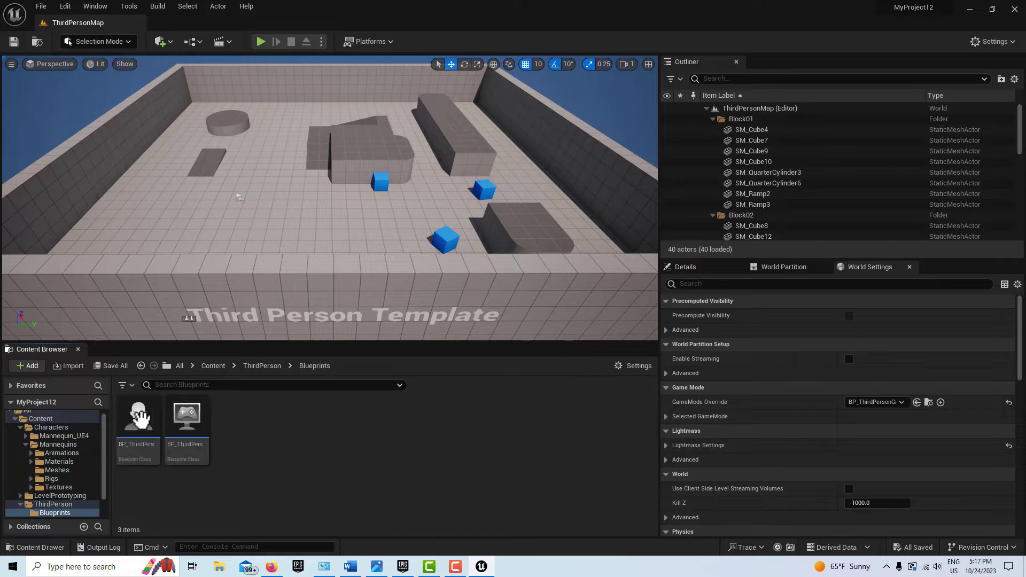
pyautogui.doubleClick(141, 420)
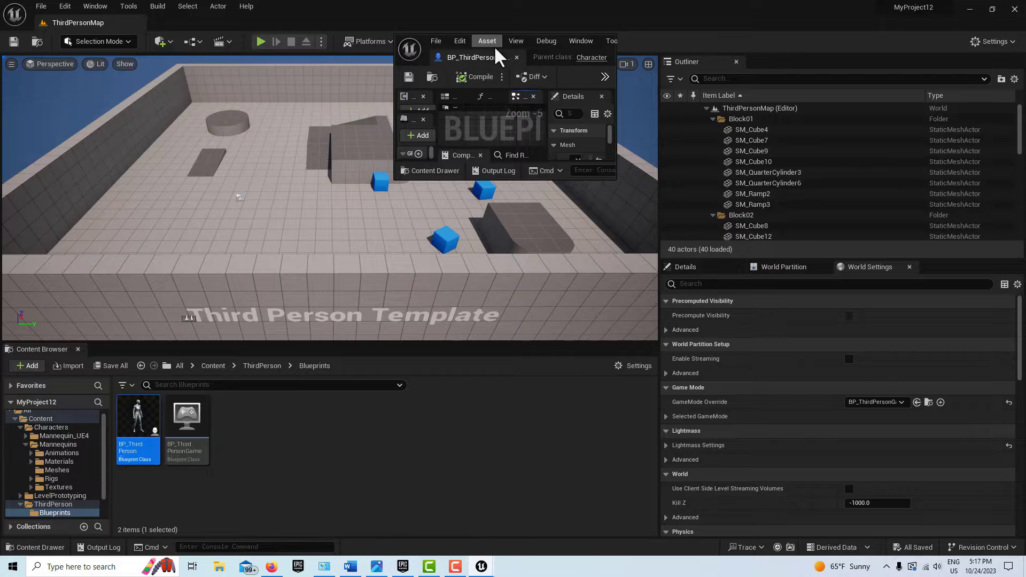
pyautogui.doubleClick(492, 54)
# - Marquee-select all Event Graph nodes, then go back to the ThirdPersonMap level
pyautogui.scroll(-3, 551, 185)
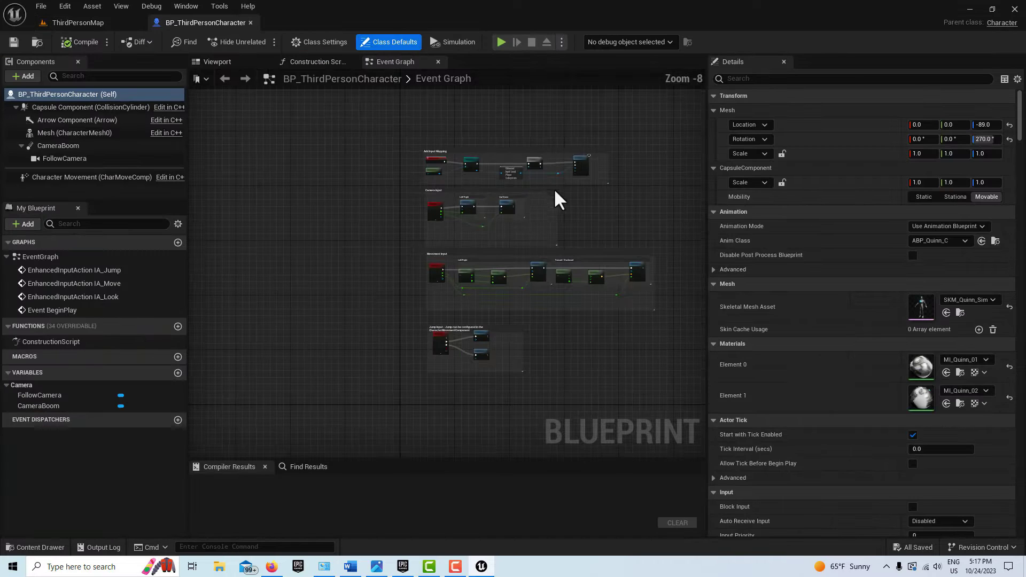
pyautogui.moveTo(381, 118); pyautogui.dragTo(669, 406)
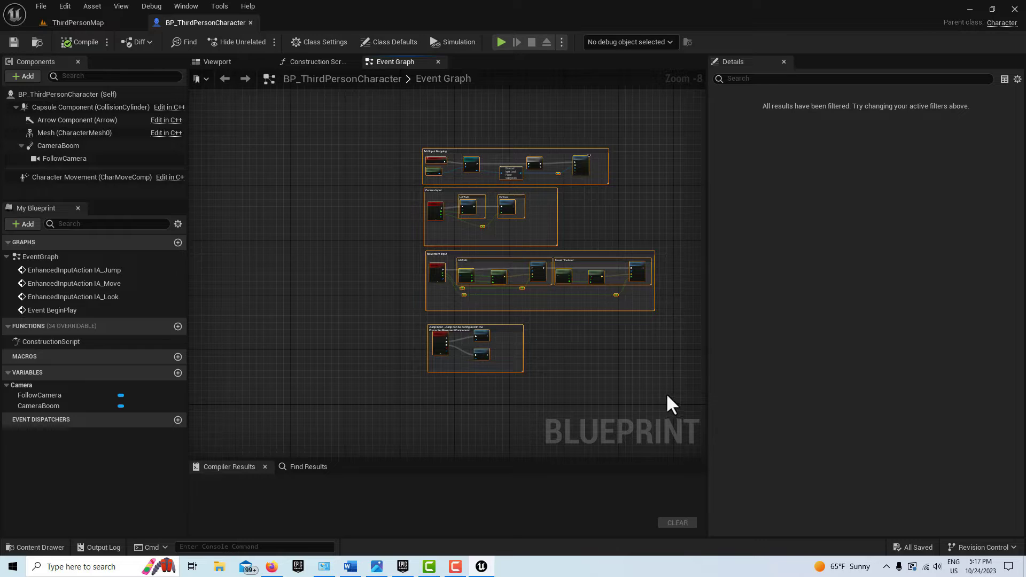
pyautogui.click(85, 20)
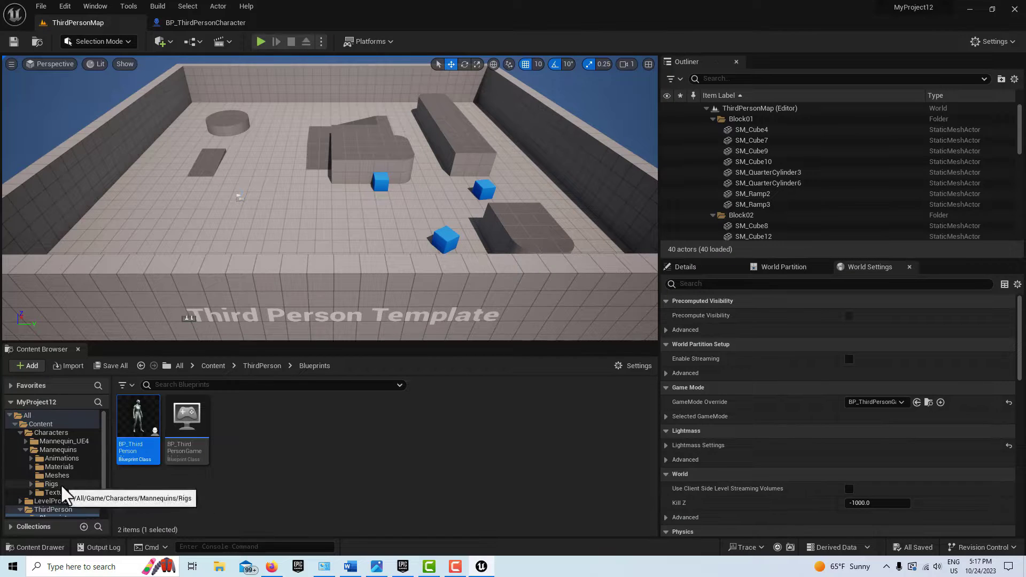
pyautogui.scroll(1, 58, 497)
pyautogui.scroll(-2, 62, 495)
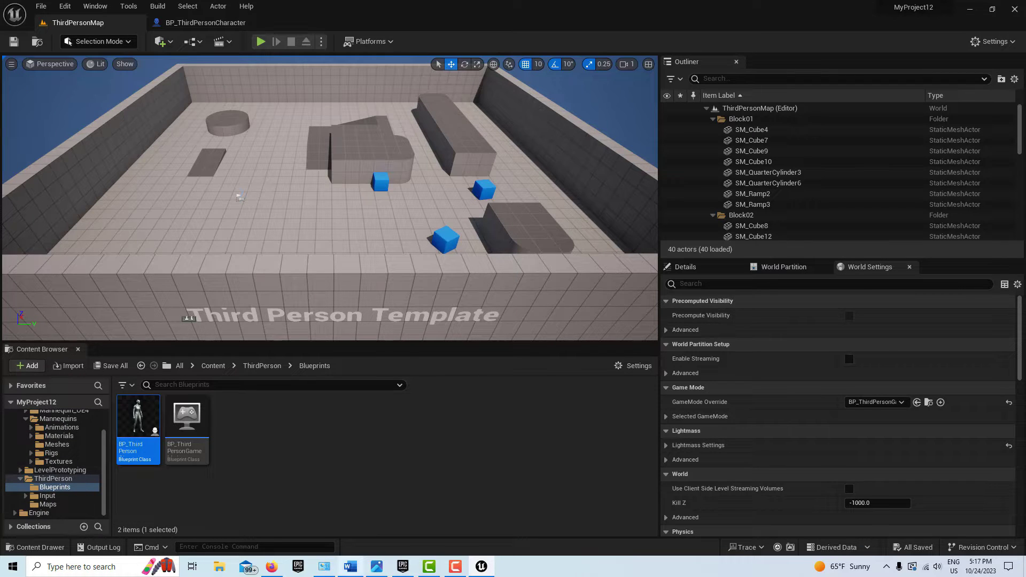
# - Add the Robot 12 pack from the Epic Games Launcher Library to MyProject12
pyautogui.click(402, 566)
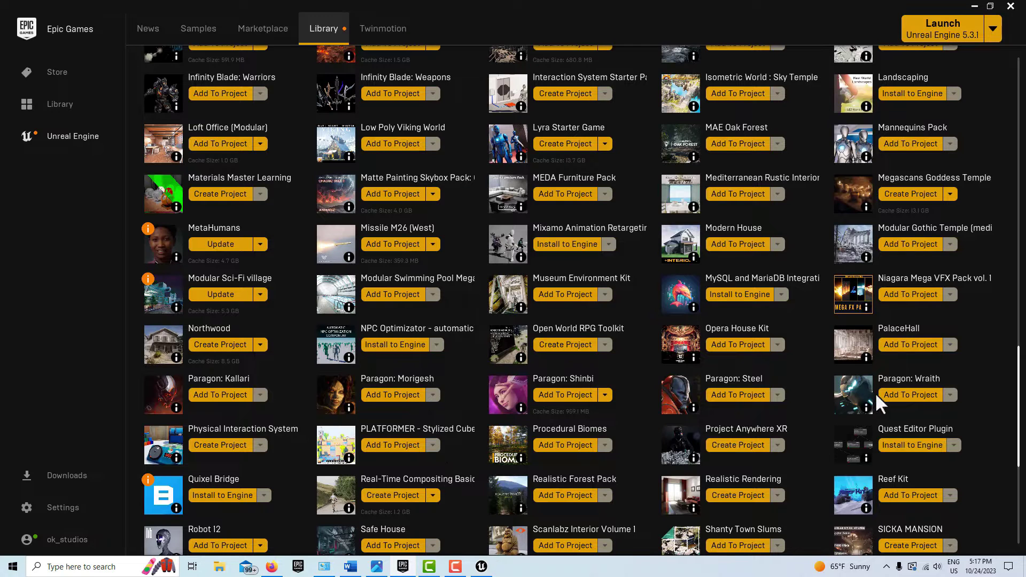
pyautogui.scroll(-1, 225, 468)
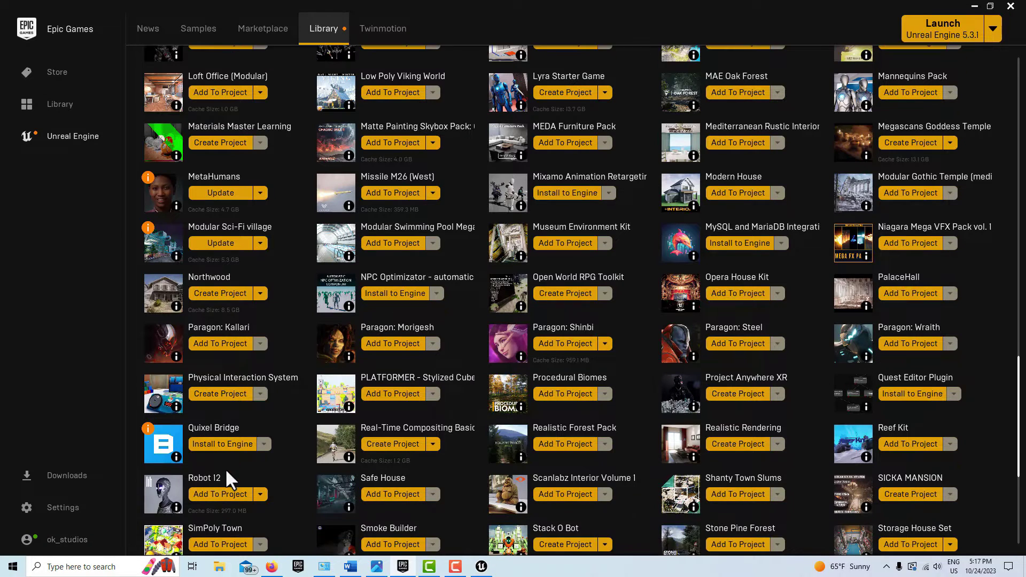
pyautogui.click(235, 497)
pyautogui.scroll(-10, 580, 238)
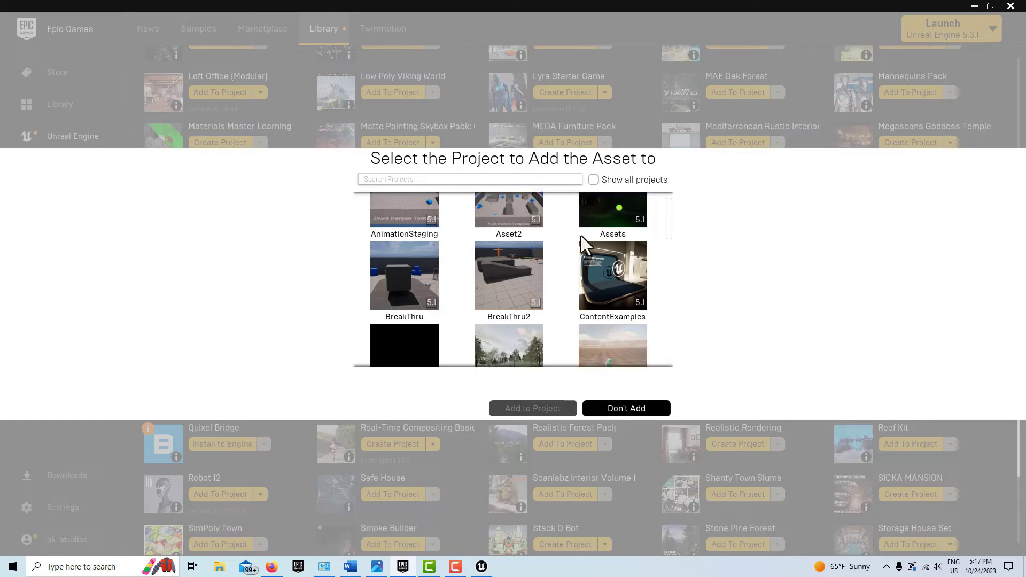
pyautogui.scroll(-3, 576, 257)
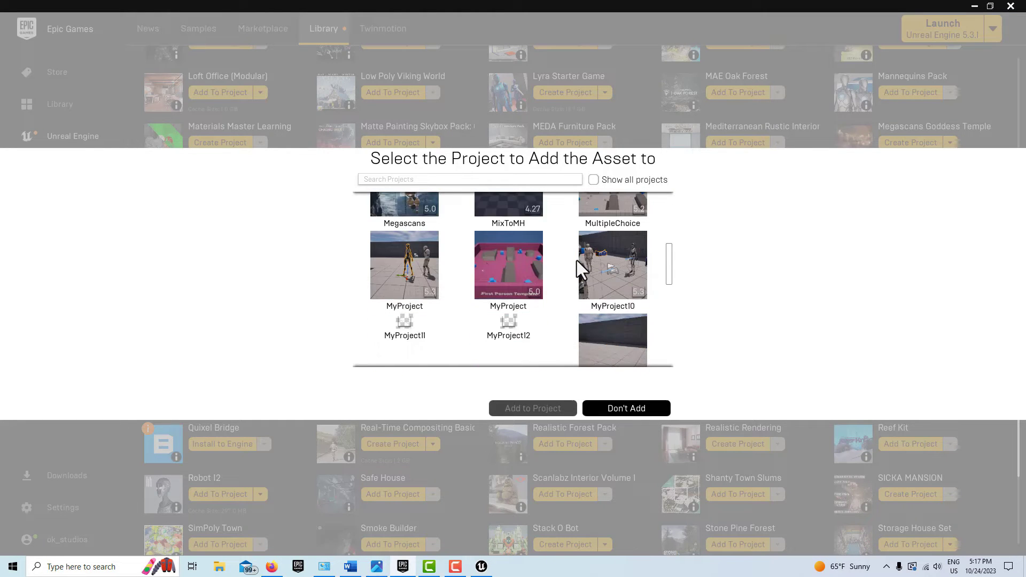
pyautogui.click(514, 275)
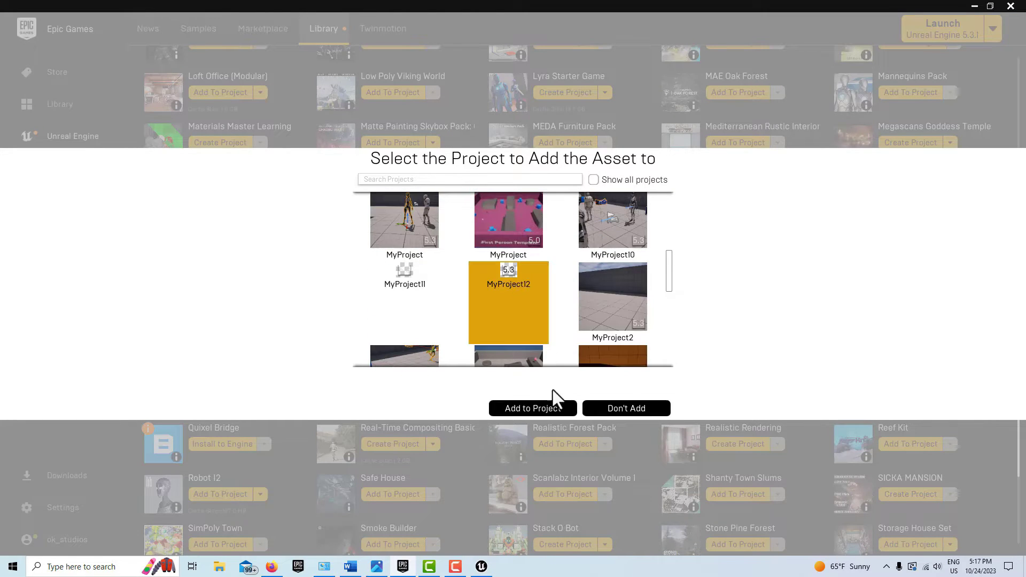
pyautogui.click(539, 411)
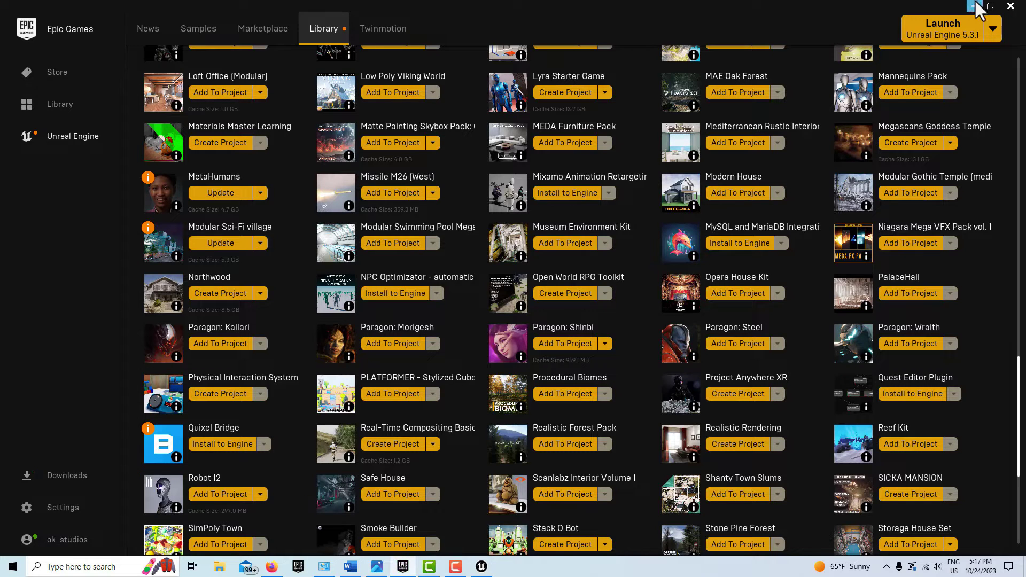
# - Open BP_Robot12 from Robot12 > Blueprints and preview the robot in its viewport
pyautogui.click(481, 566)
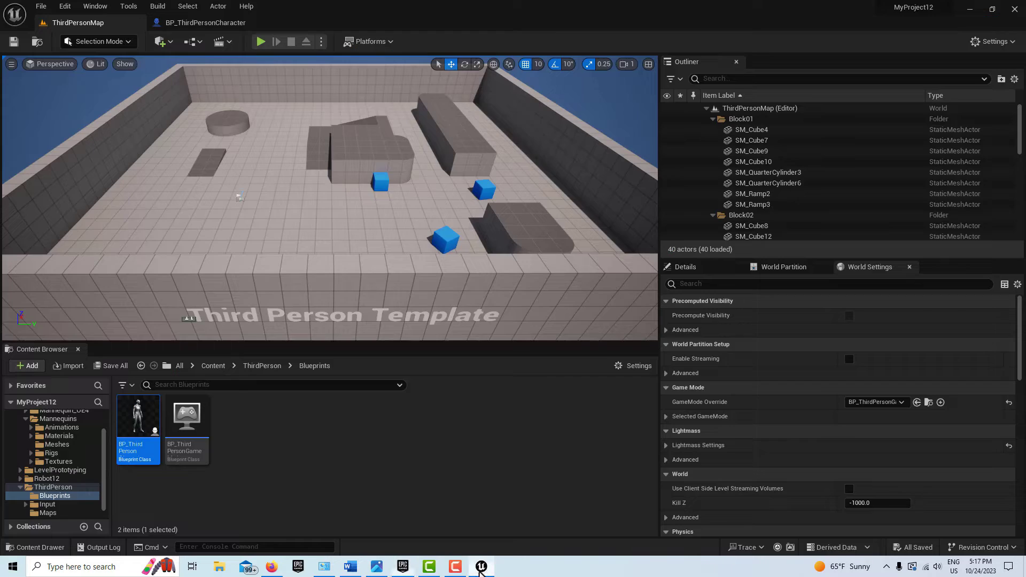
pyautogui.click(20, 479)
pyautogui.click(56, 487)
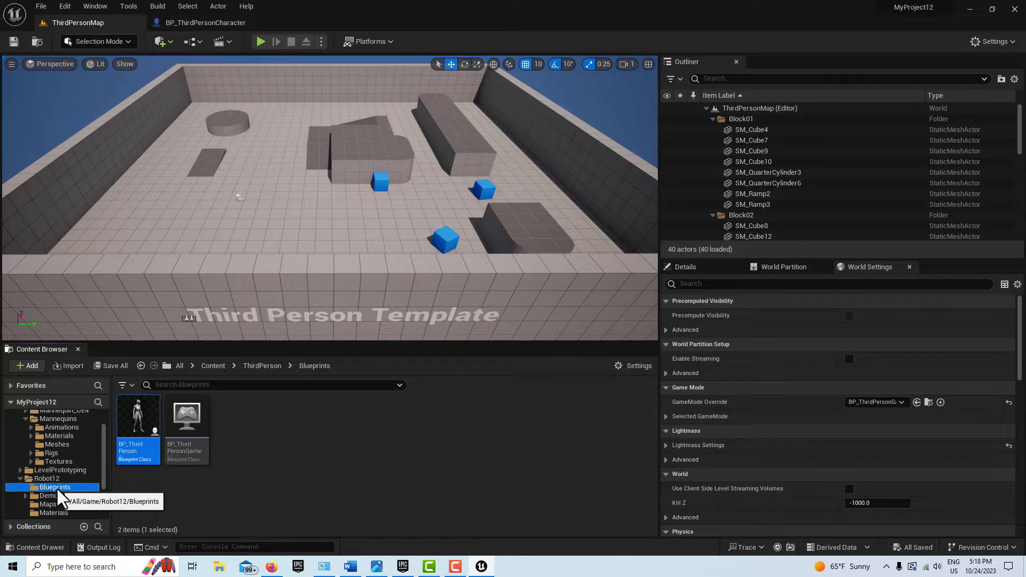
pyautogui.doubleClick(139, 417)
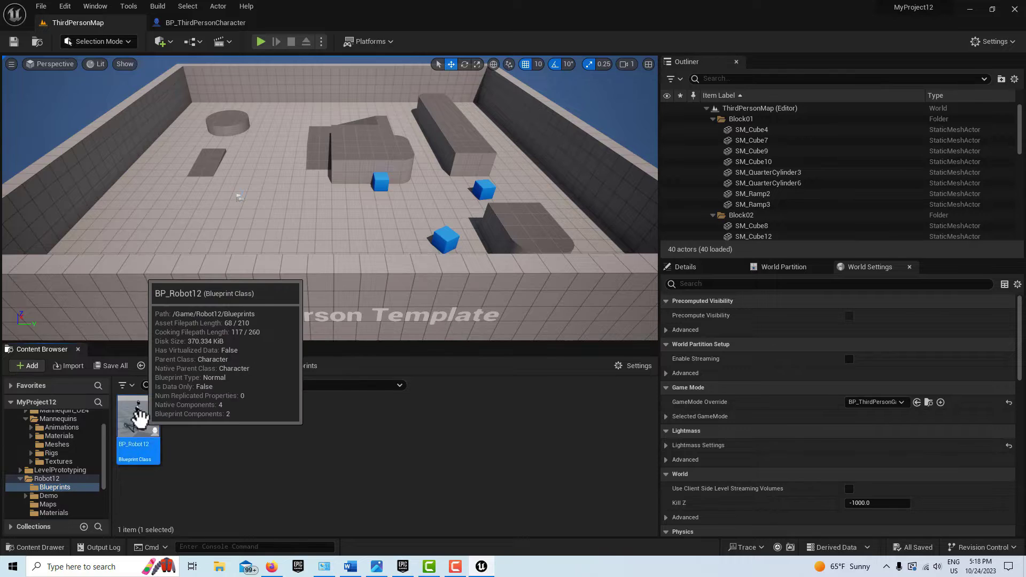
pyautogui.scroll(-4, 353, 305)
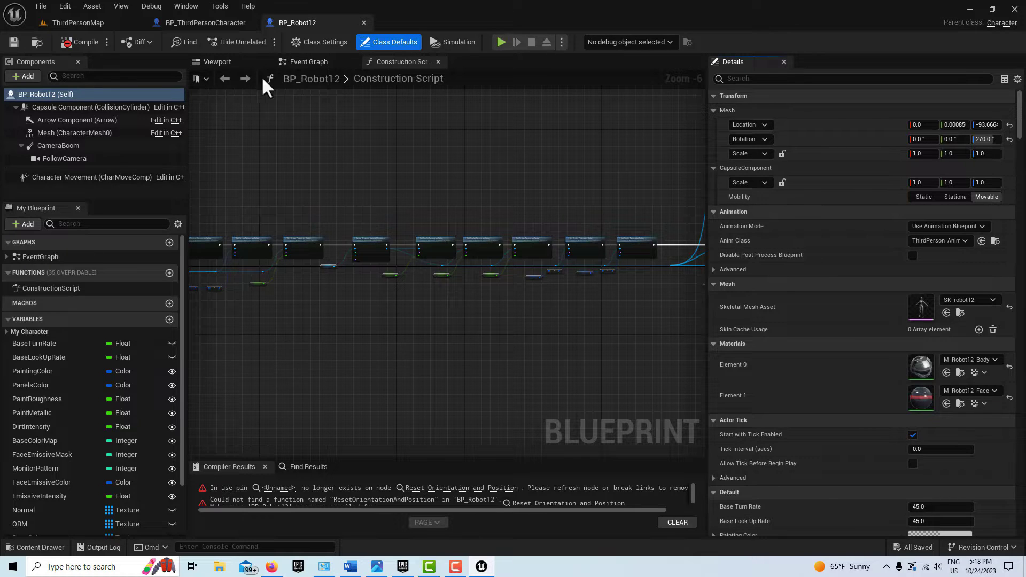
pyautogui.click(234, 63)
# - Delete BP_Robot12's Event Graph nodes, paste the character input nodes, and save the Blueprint
pyautogui.click(321, 61)
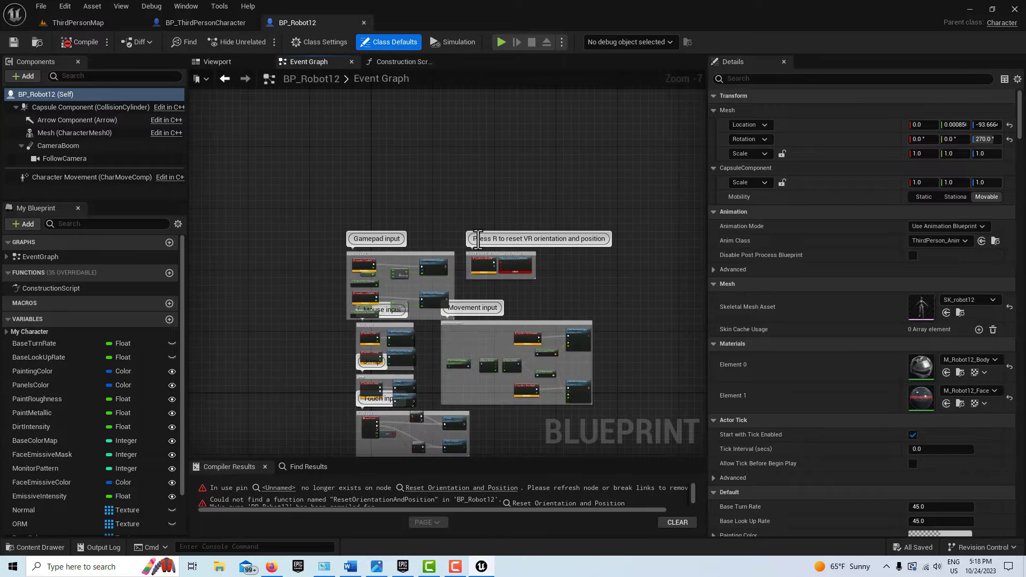
pyautogui.scroll(2, 609, 328)
pyautogui.moveTo(598, 321); pyautogui.dragTo(679, 225, button='right')
pyautogui.scroll(-2, 666, 206)
pyautogui.scroll(1, 666, 207)
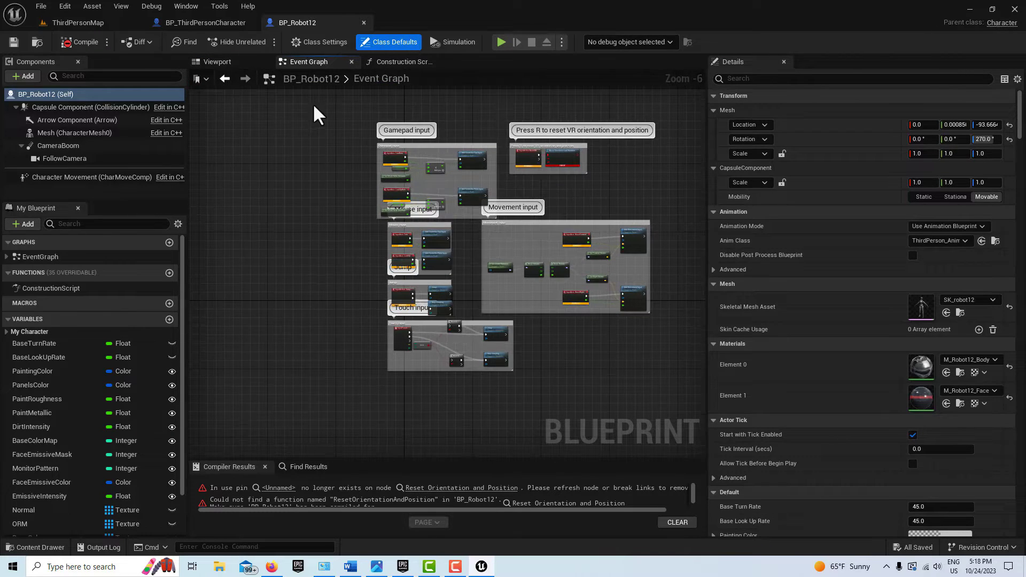
pyautogui.moveTo(312, 112); pyautogui.dragTo(64, 134, button='right')
pyautogui.scroll(-6, 465, 362)
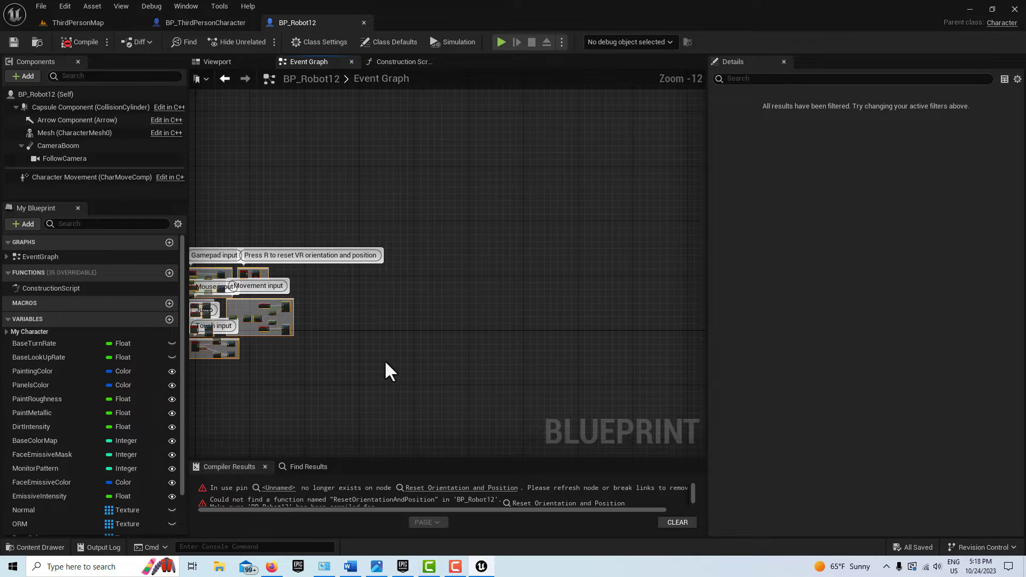
pyautogui.moveTo(386, 362); pyautogui.dragTo(533, 342, button='right')
pyautogui.press('Delete')
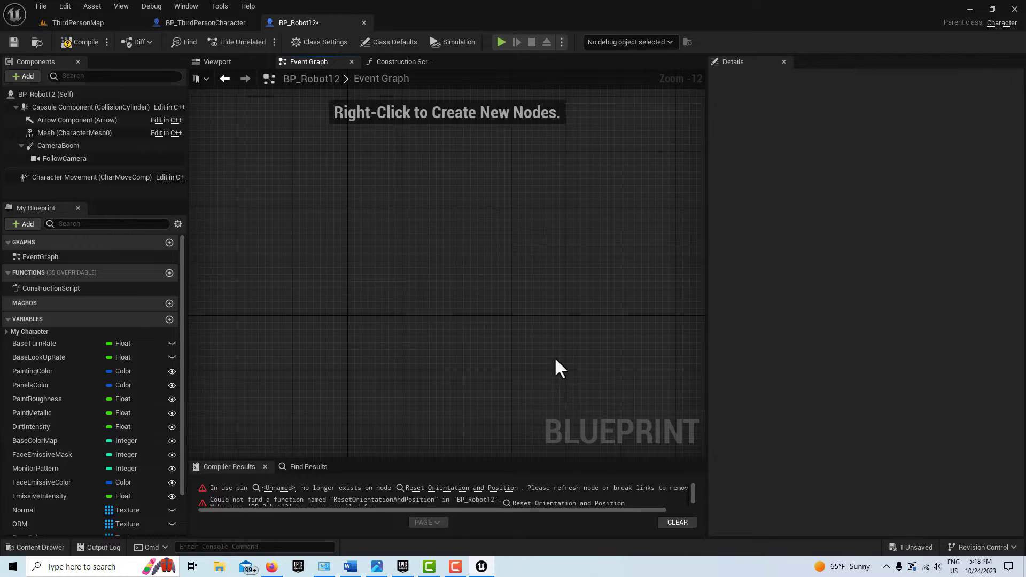
pyautogui.hotkey('ctrl', 'z')
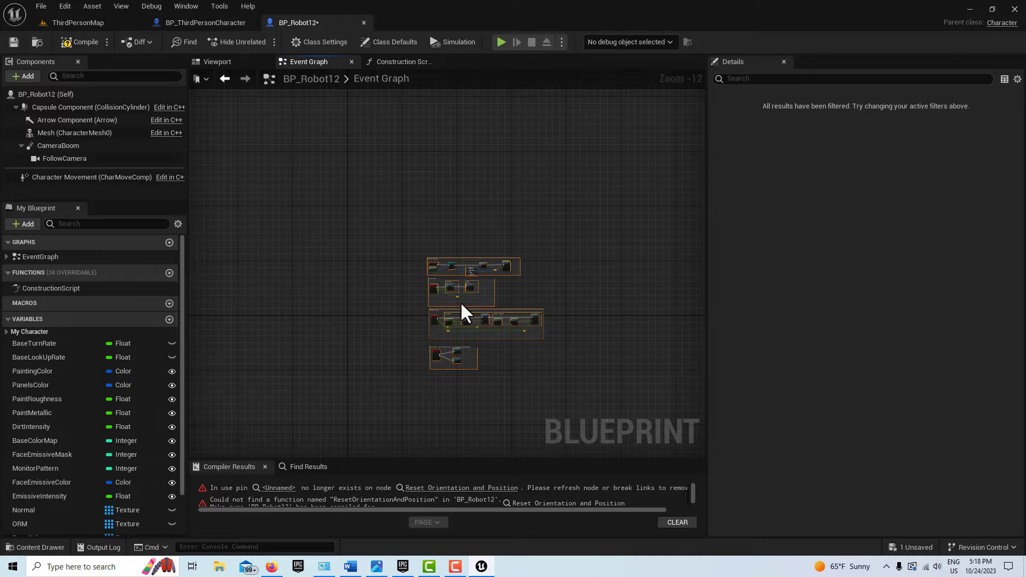
pyautogui.click(15, 42)
pyautogui.click(61, 24)
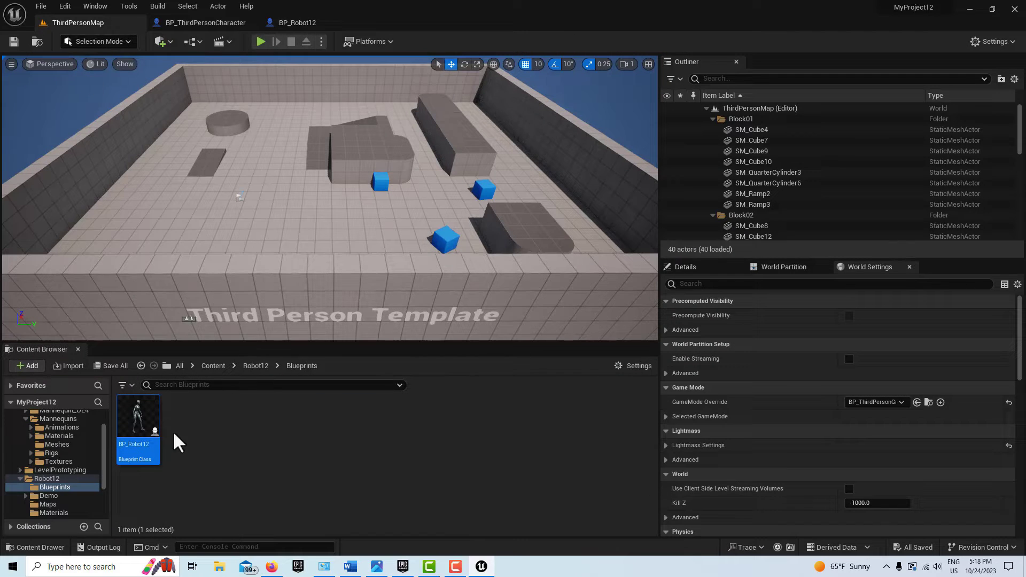
# - Open the ThirdPersonCharacter Blueprint from Robot12/Demo/ThirdPersonBP/Blueprints
pyautogui.scroll(-2, 68, 457)
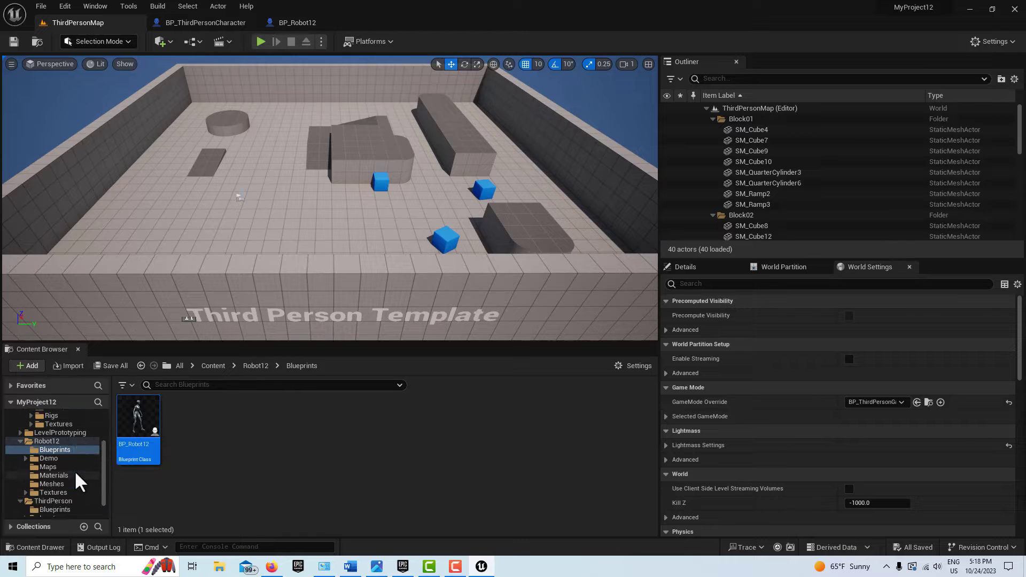
pyautogui.click(49, 458)
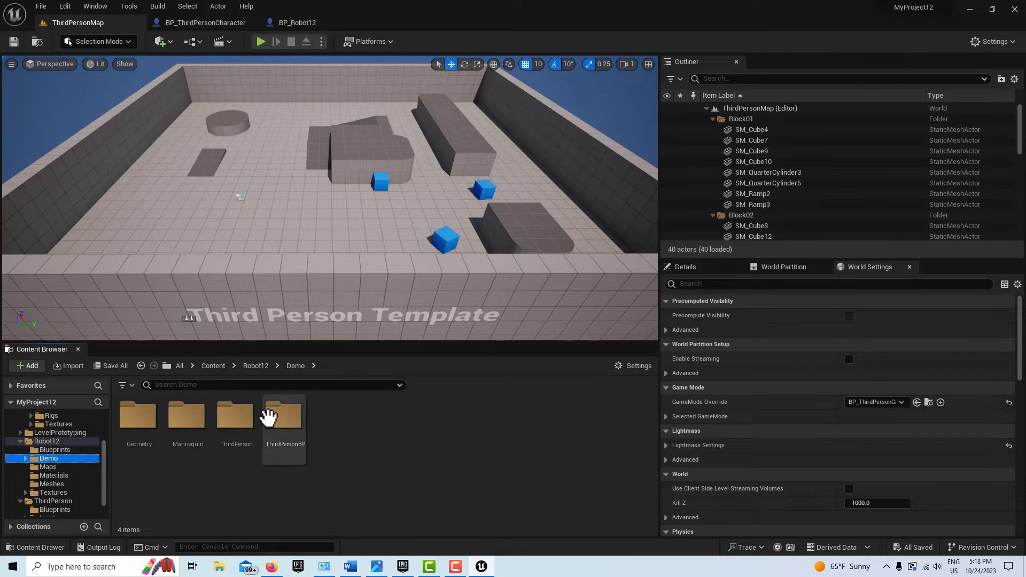
pyautogui.click(248, 417)
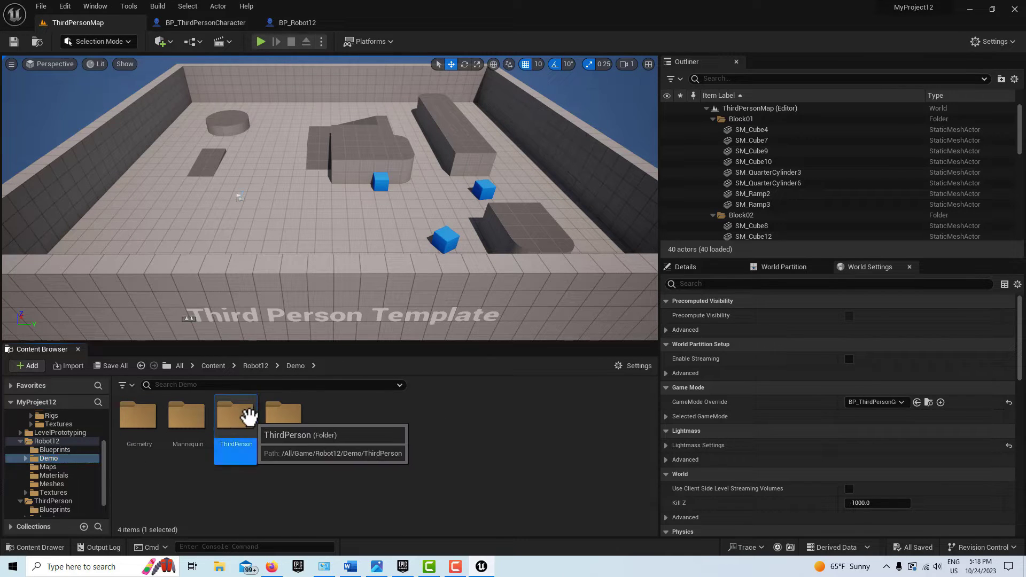
pyautogui.doubleClick(248, 417)
pyautogui.click(75, 492)
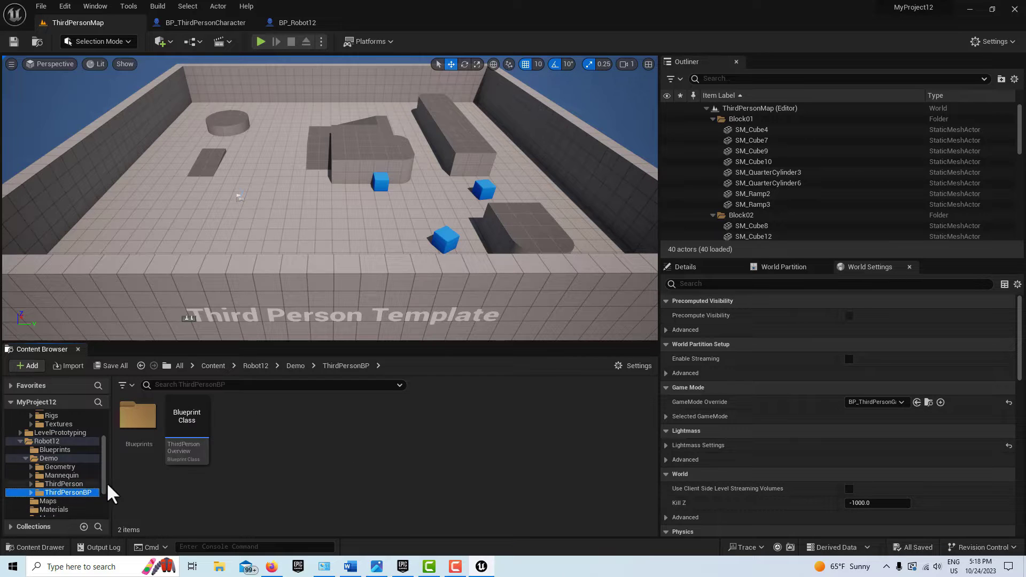
pyautogui.doubleClick(137, 416)
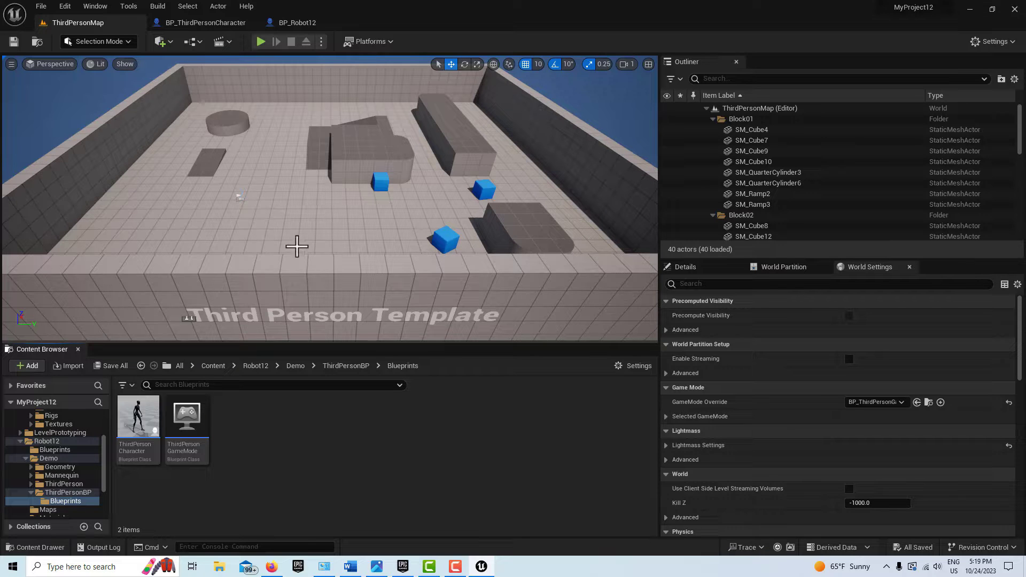
pyautogui.click(135, 417)
pyautogui.doubleClick(135, 417)
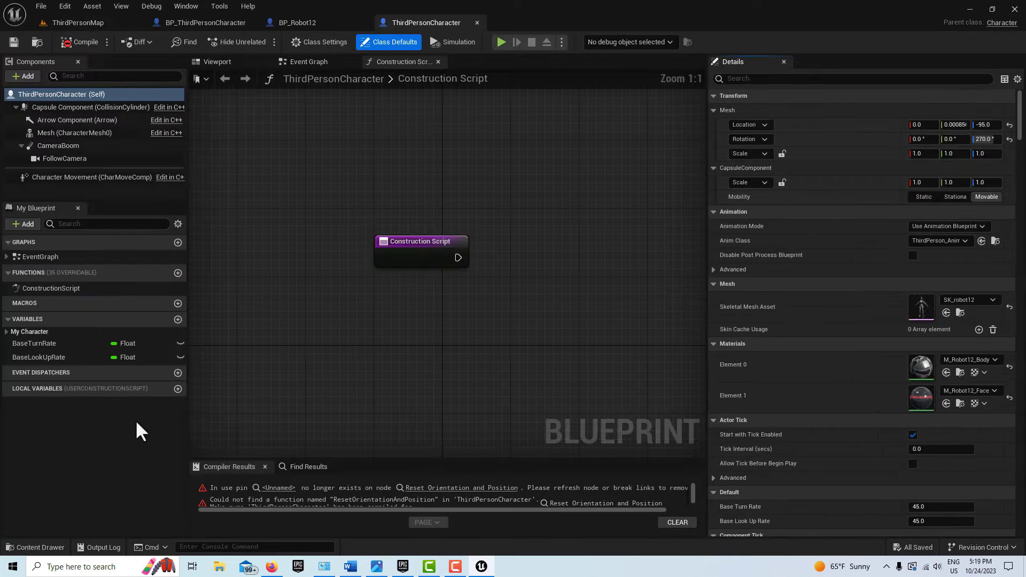
# - Replace all Event Graph nodes with the pasted input nodes, then compile and save
pyautogui.click(327, 61)
pyautogui.scroll(-5, 620, 219)
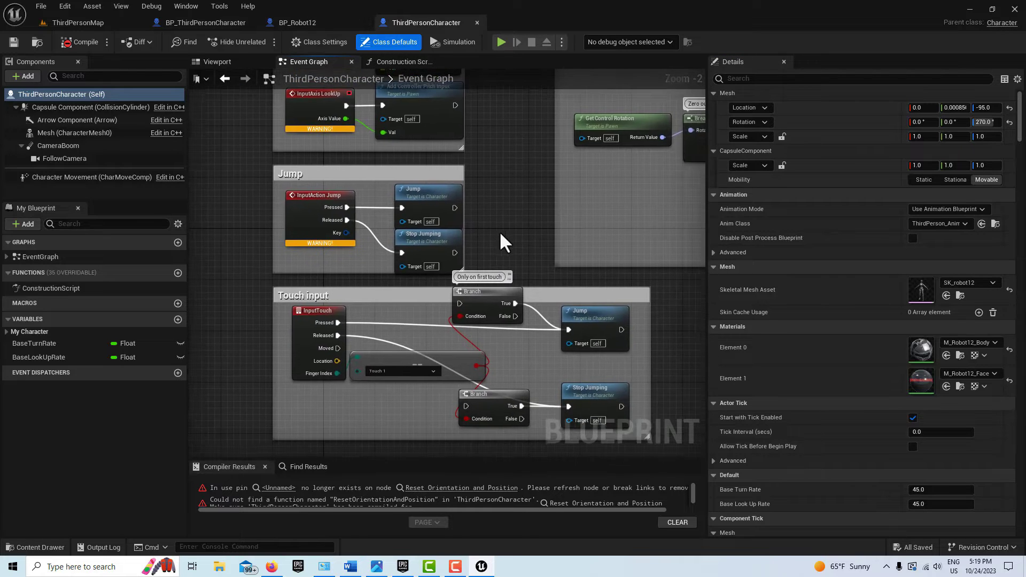
pyautogui.moveTo(591, 295); pyautogui.dragTo(520, 394, button='right')
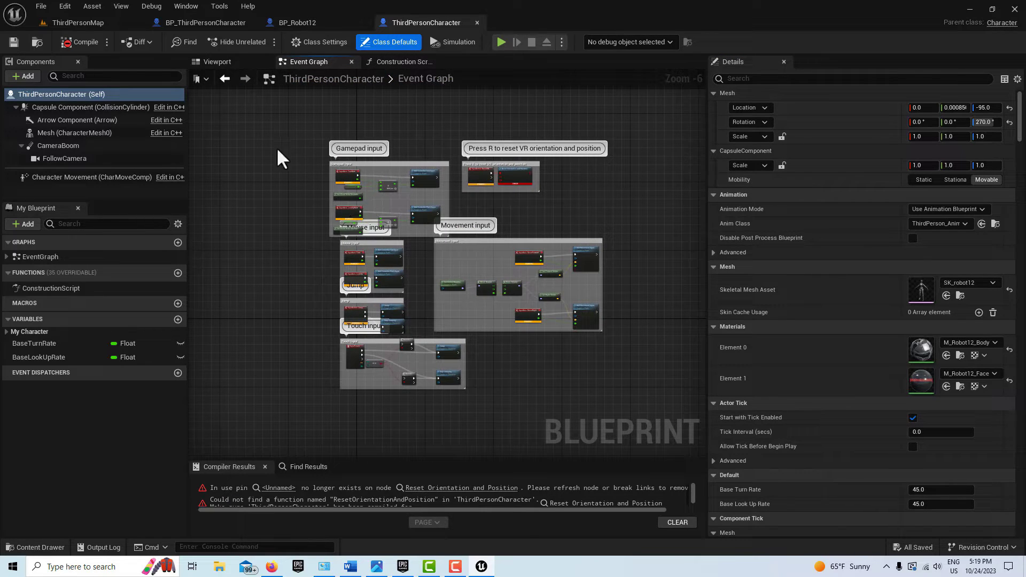
pyautogui.moveTo(294, 138); pyautogui.dragTo(628, 405)
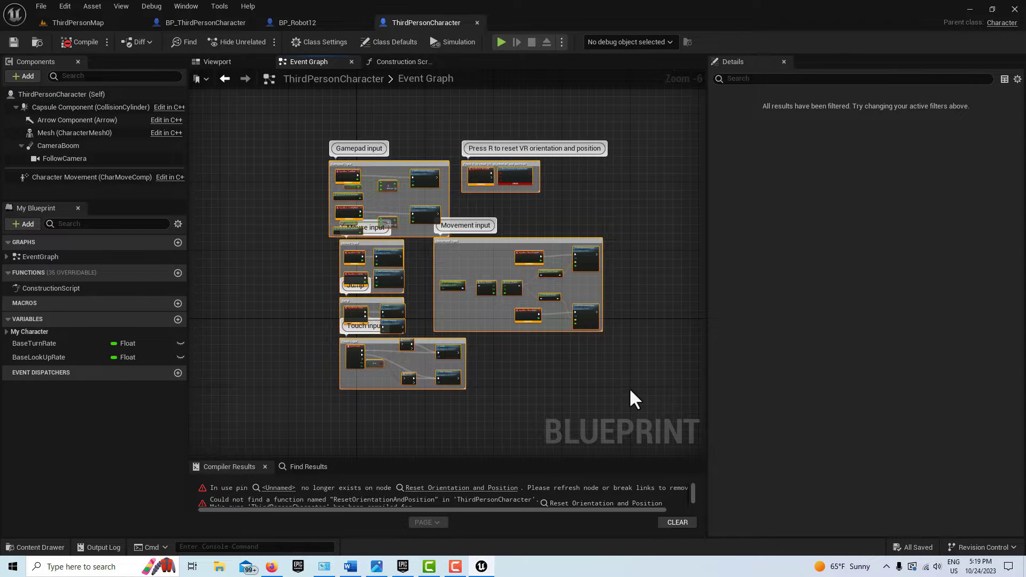
pyautogui.press('Delete')
pyautogui.hotkey('ctrl', 'z')
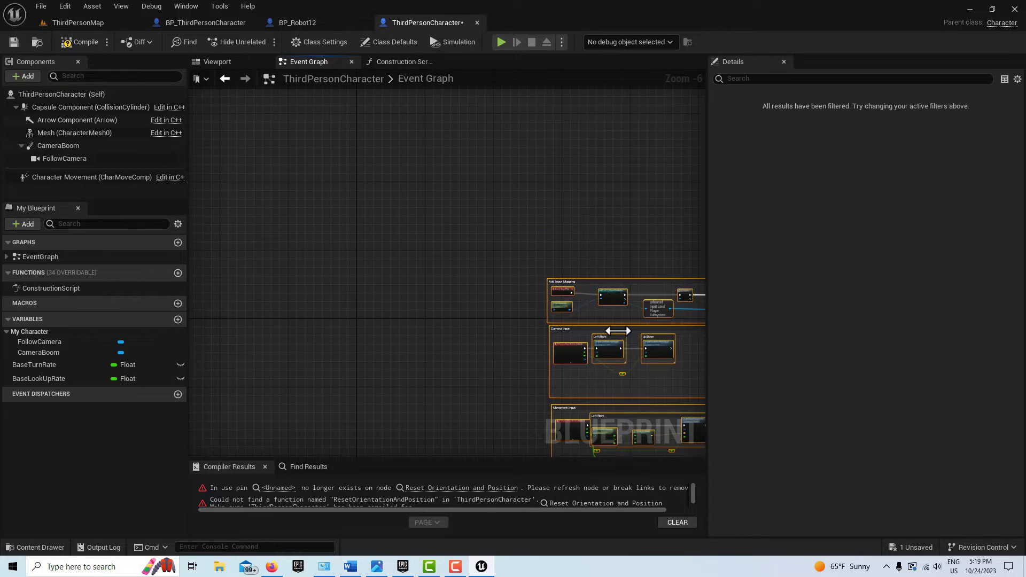
pyautogui.click(83, 40)
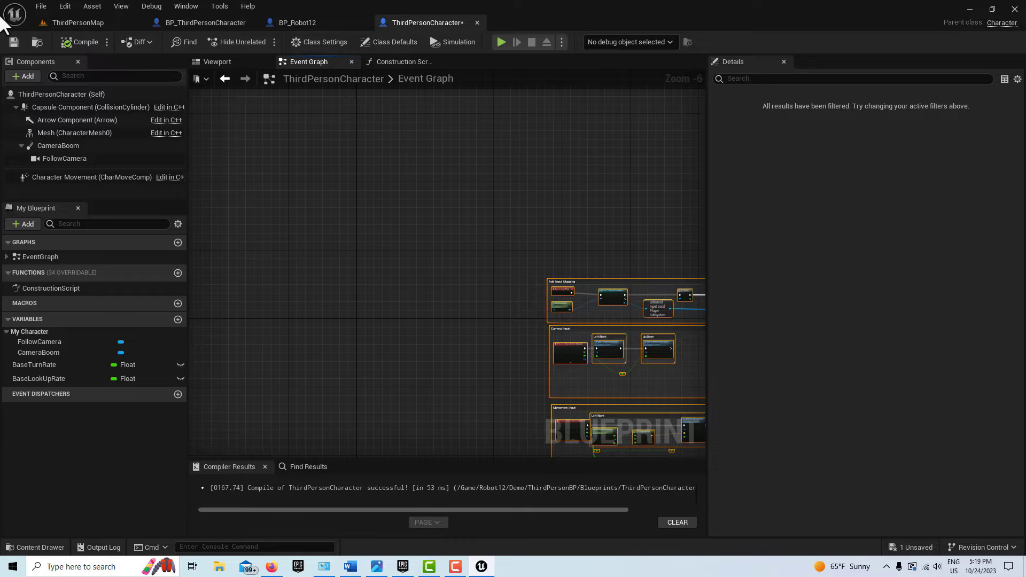
pyautogui.click(12, 44)
# - Set the ThirdPersonMap GameMode Override to ThirdPersonGameMode
pyautogui.click(56, 24)
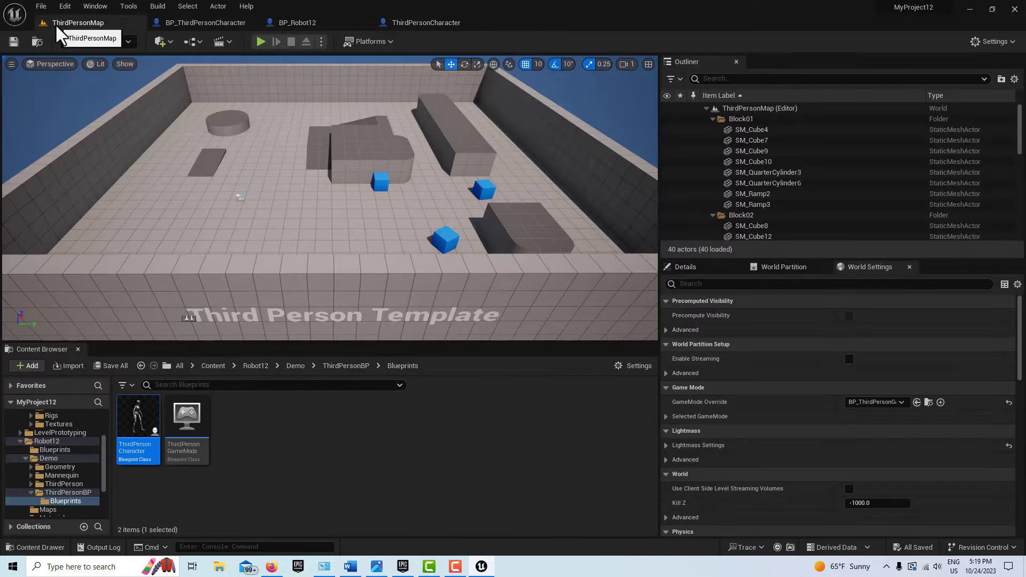
pyautogui.click(901, 403)
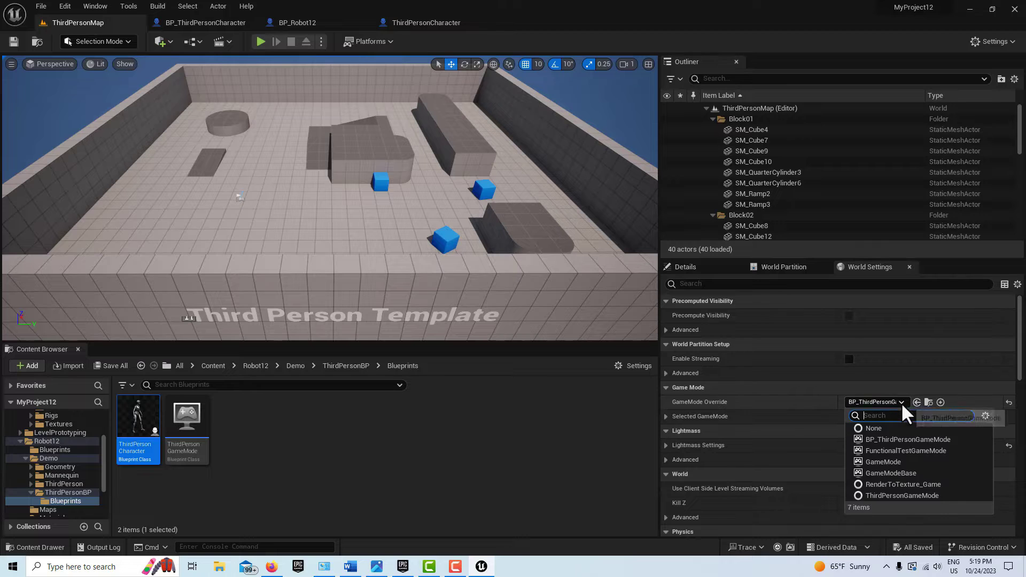
pyautogui.click(902, 494)
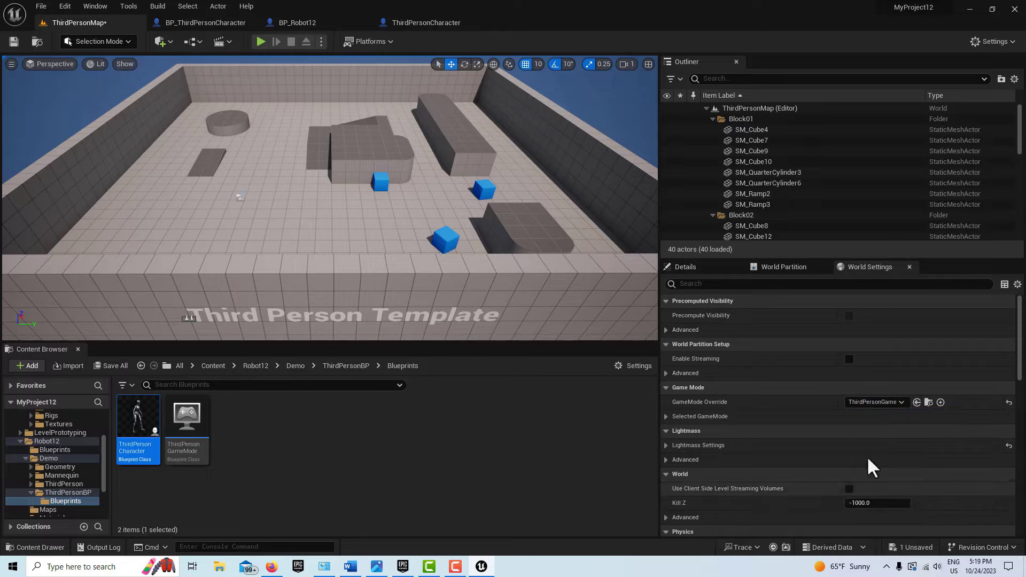
# - Play-test the level, running the robot forward and jumping, then stop the session
pyautogui.click(258, 45)
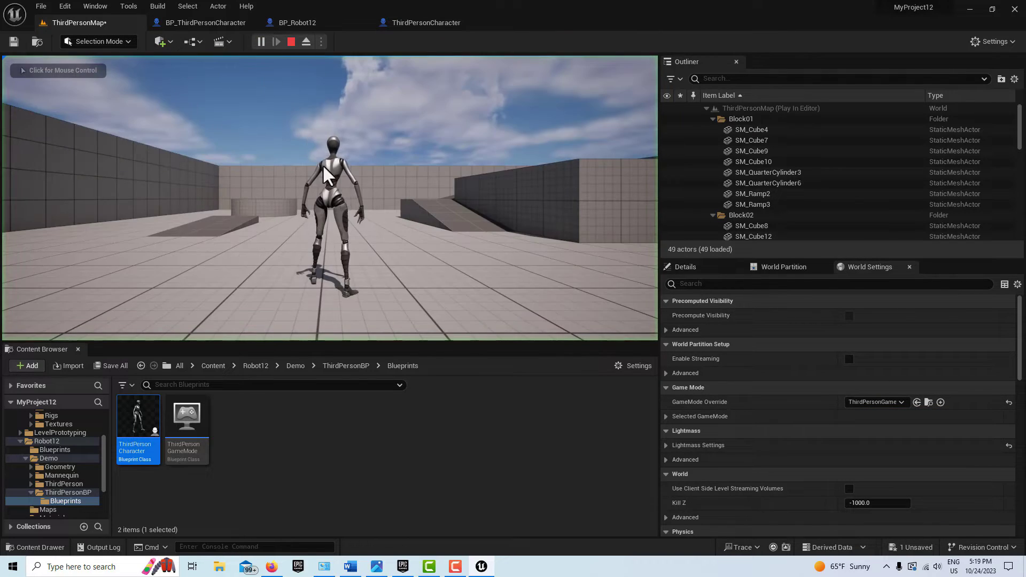
pyautogui.press('w')
pyautogui.press('space')
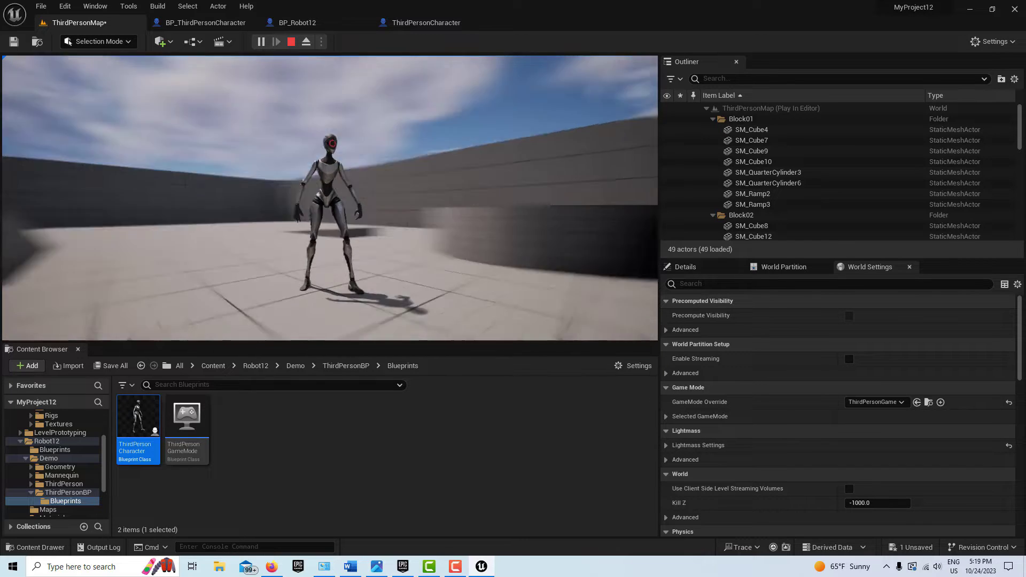
pyautogui.press('Escape')
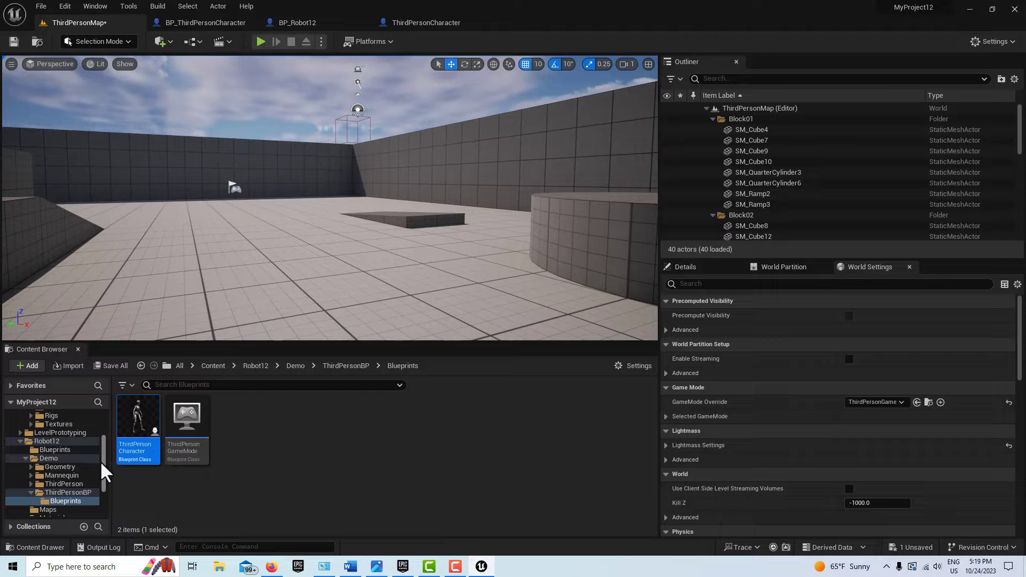
pyautogui.scroll(3, 104, 463)
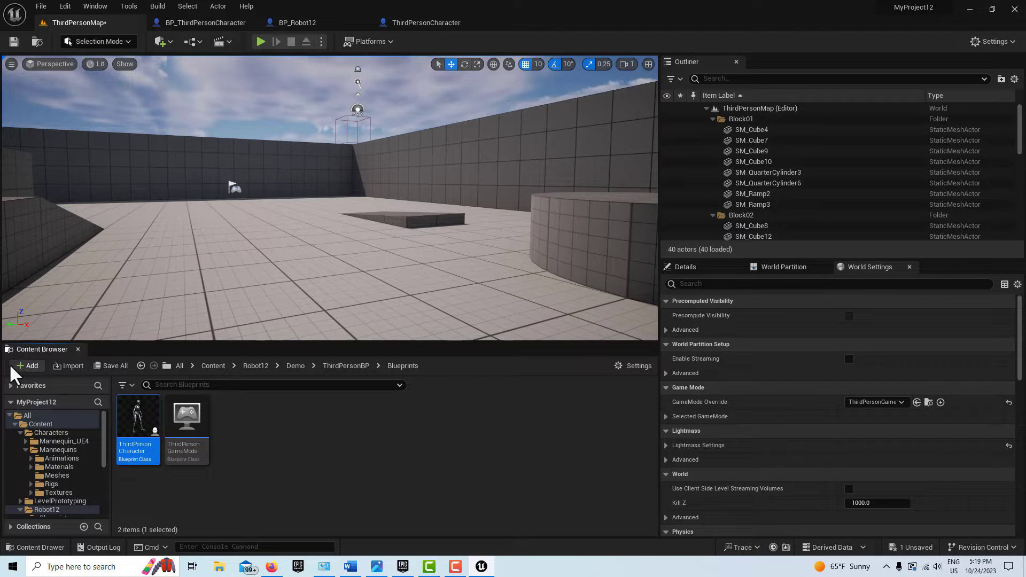
# - Import Kneeling_Down1.FBX from D:\Mixamo into the top-level Content folder
pyautogui.click(52, 432)
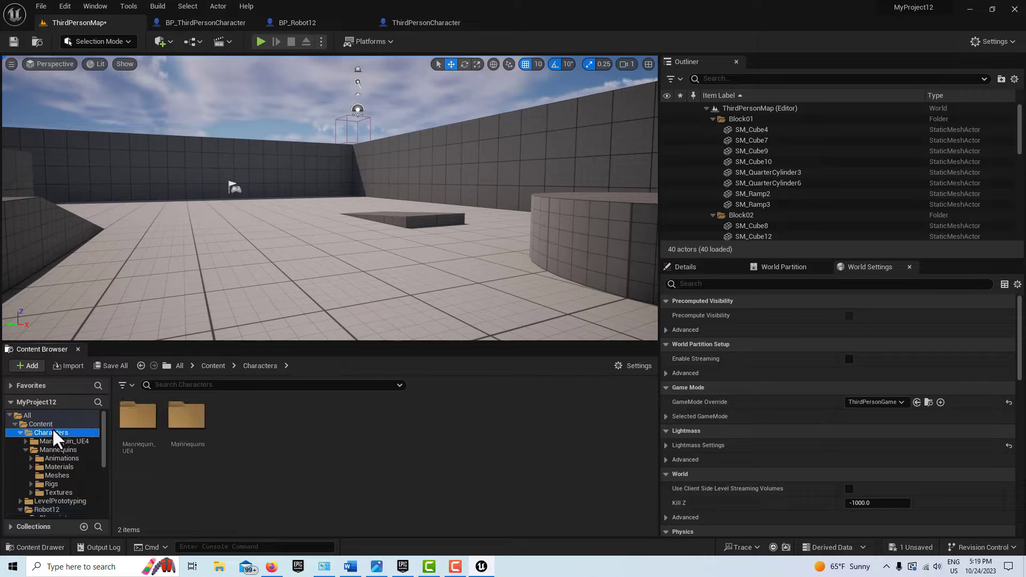
pyautogui.click(42, 424)
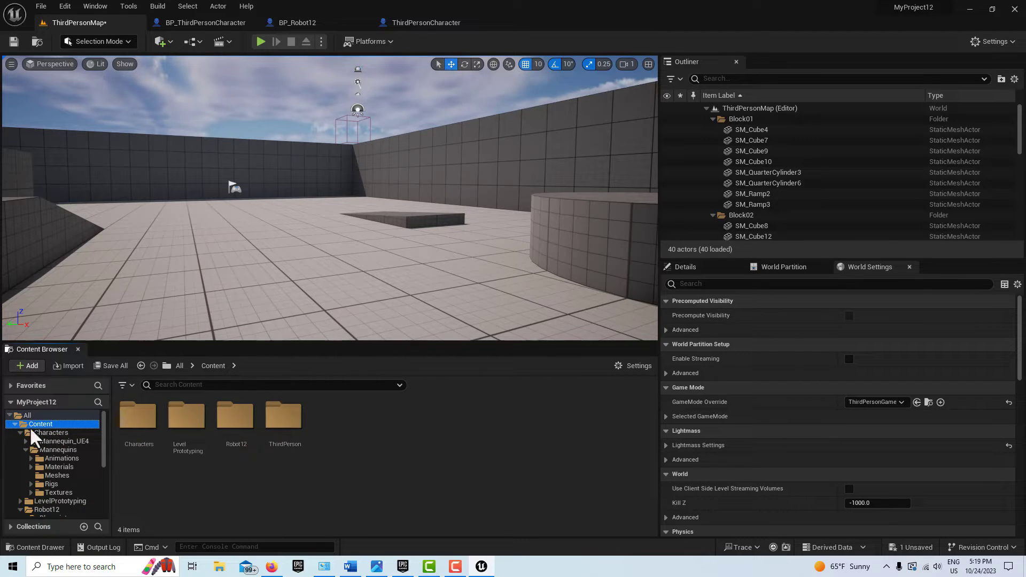
pyautogui.click(32, 367)
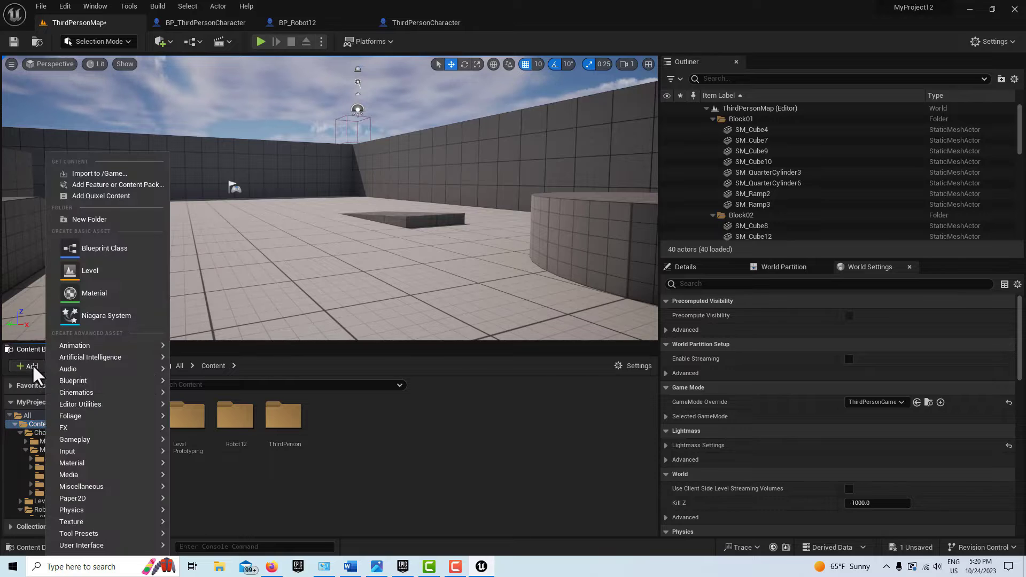
pyautogui.click(93, 174)
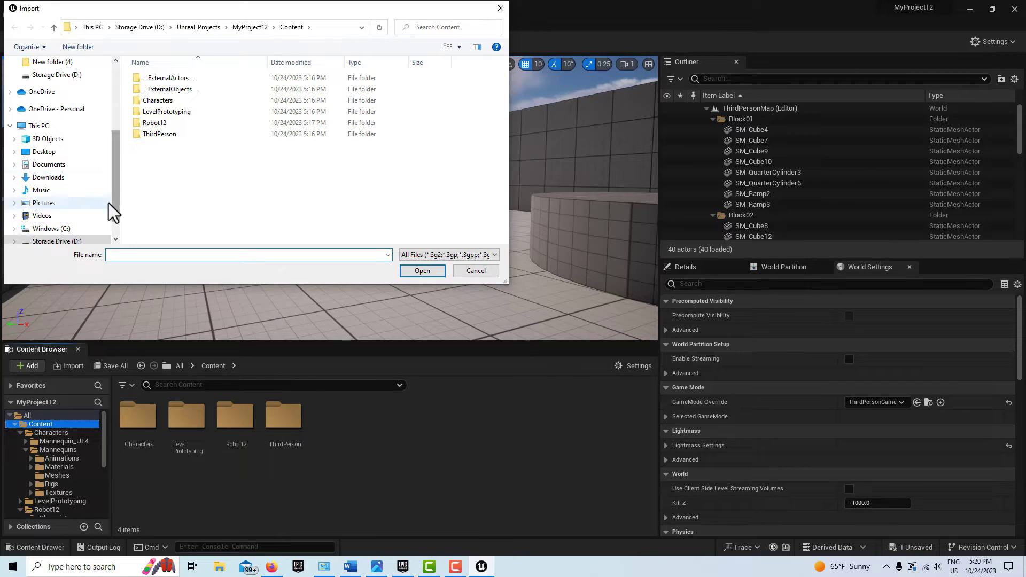
pyautogui.click(91, 239)
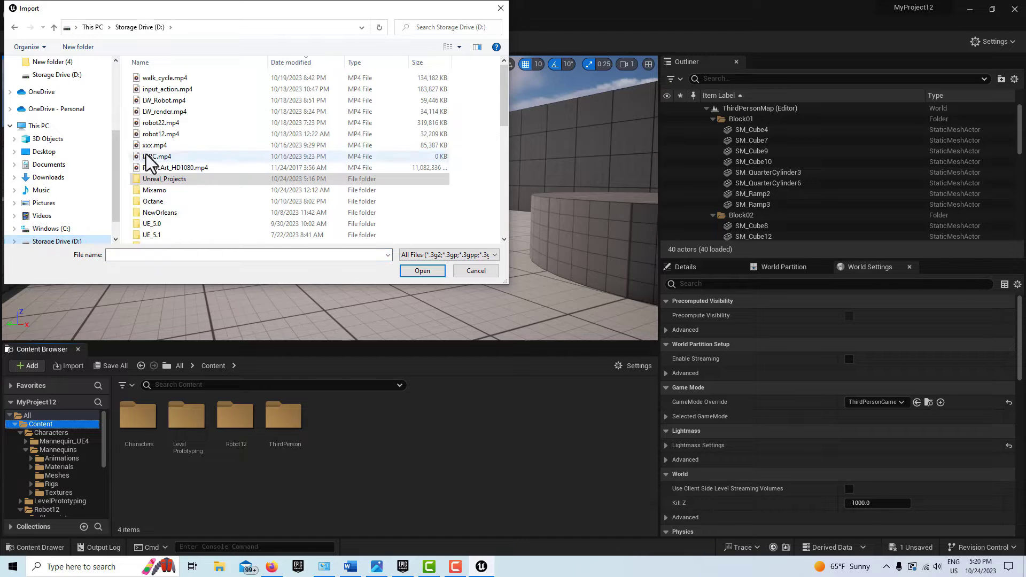
pyautogui.doubleClick(165, 190)
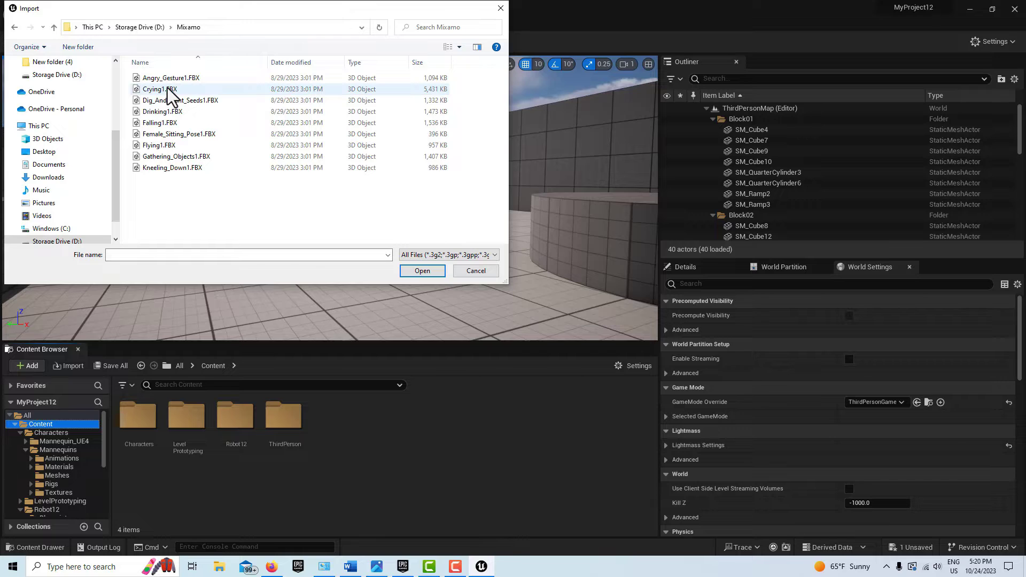
pyautogui.click(175, 168)
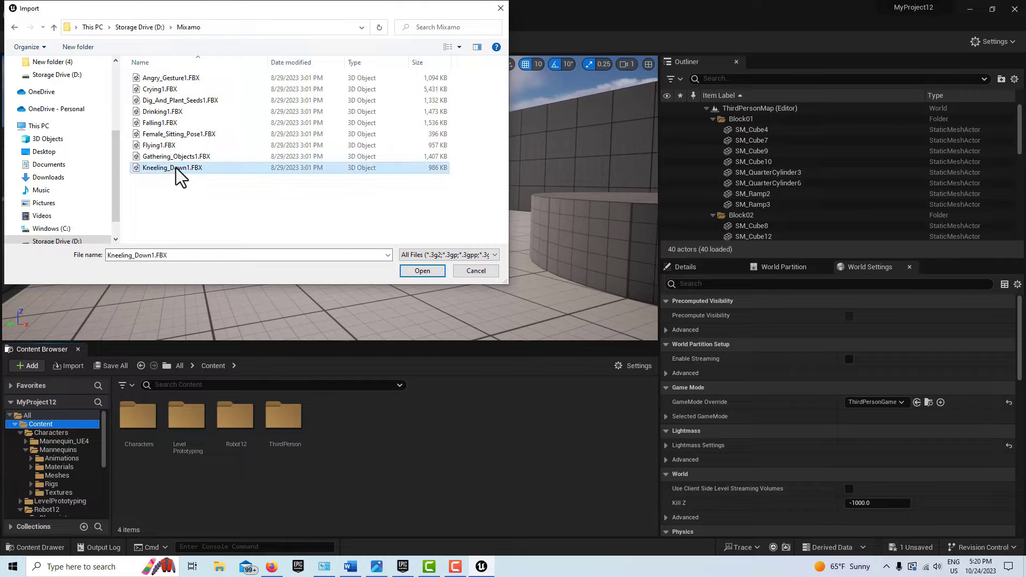
pyautogui.click(426, 271)
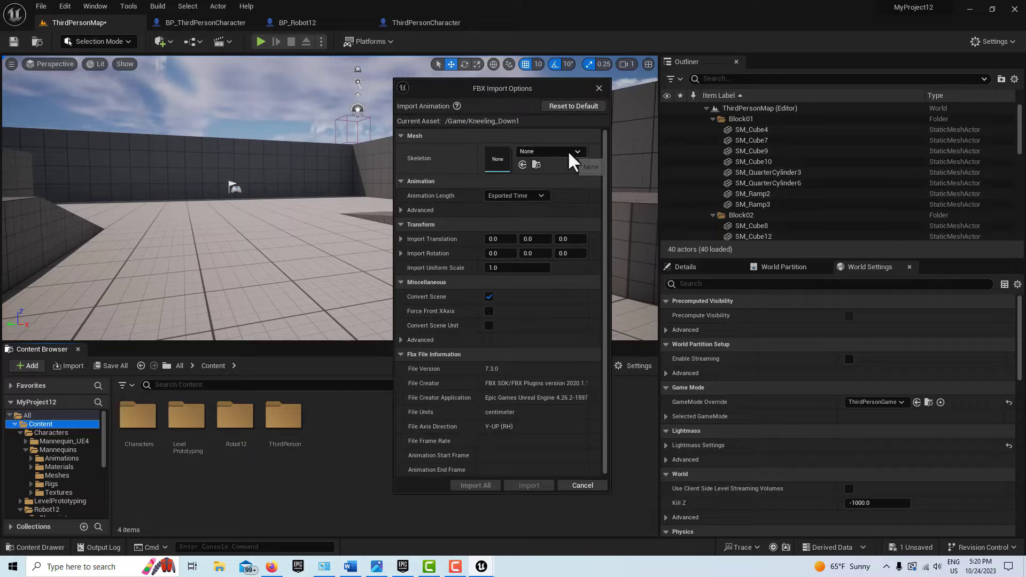
# - Import Kneeling_Down1 as an animation with UE4_Mannequin_Skeleton assigned
pyautogui.click(575, 151)
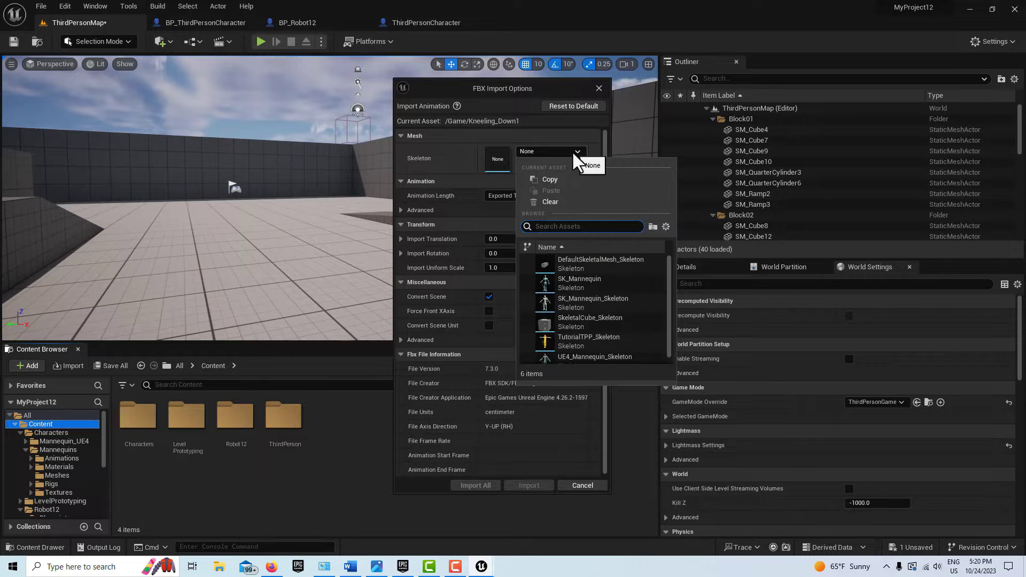
pyautogui.scroll(-1, 570, 274)
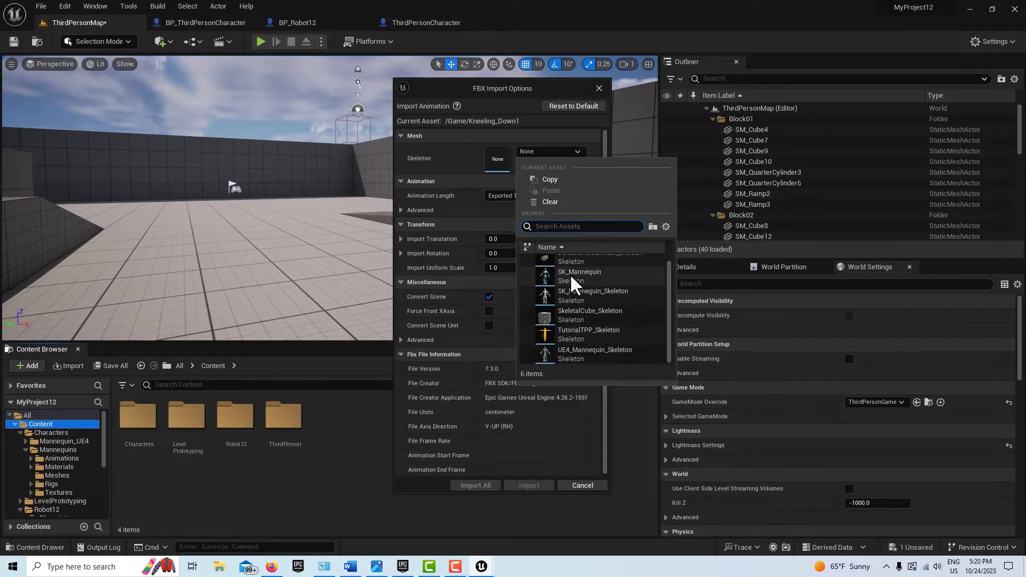
pyautogui.click(582, 354)
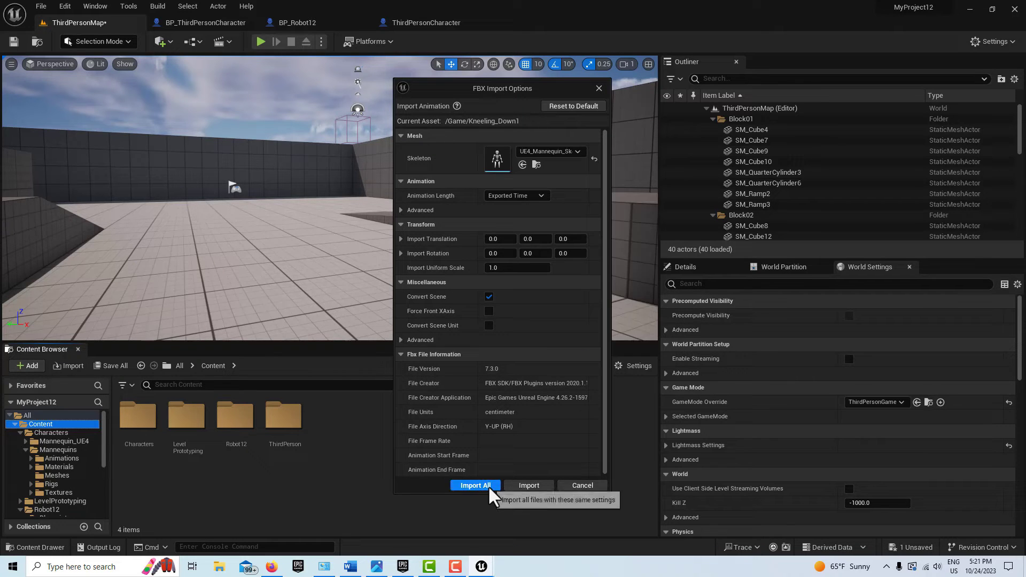
pyautogui.click(487, 484)
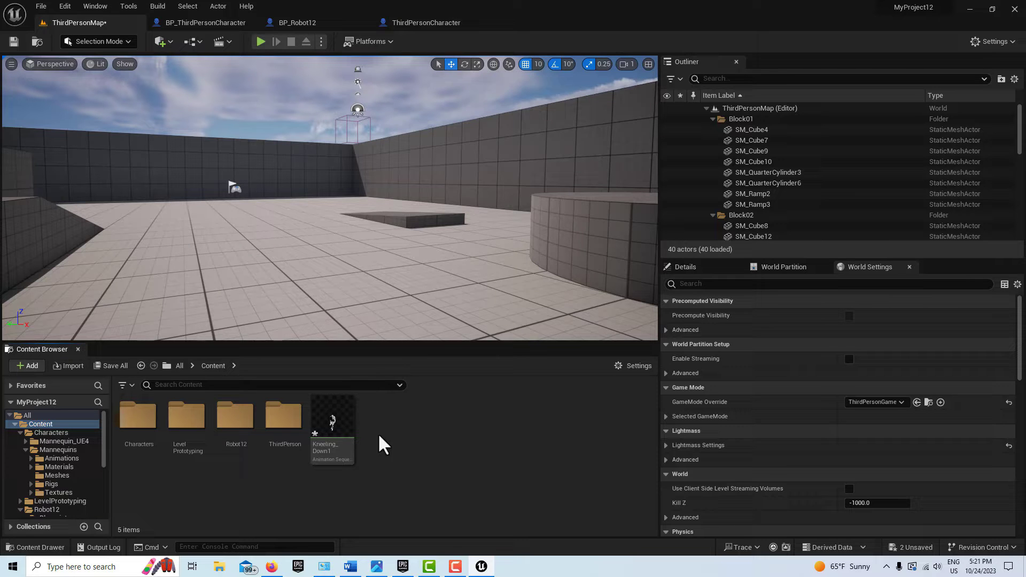
# - Place the Kneeling_Down1 animation in the level and test-play it
pyautogui.moveTo(332, 428); pyautogui.dragTo(319, 292)
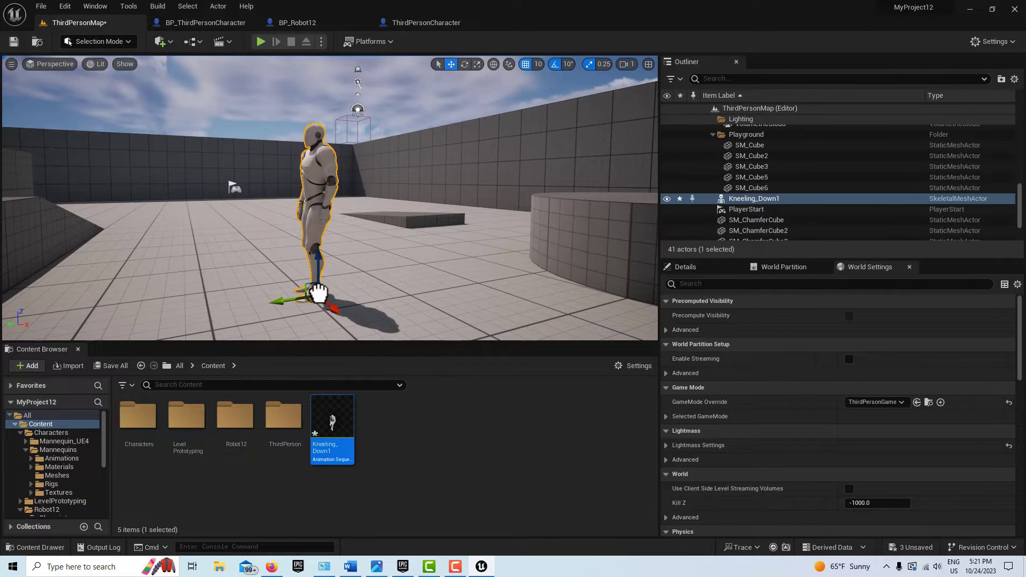
pyautogui.click(260, 41)
pyautogui.click(471, 142)
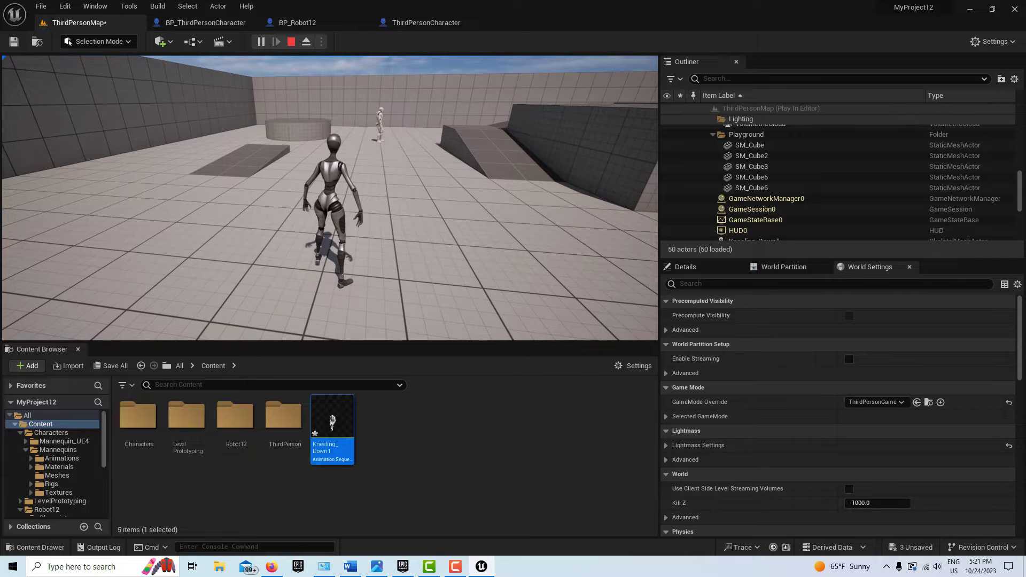
# - End the play session, delete the Kneeling_Down1 actor, and show the Robot12 folder
pyautogui.press('Escape')
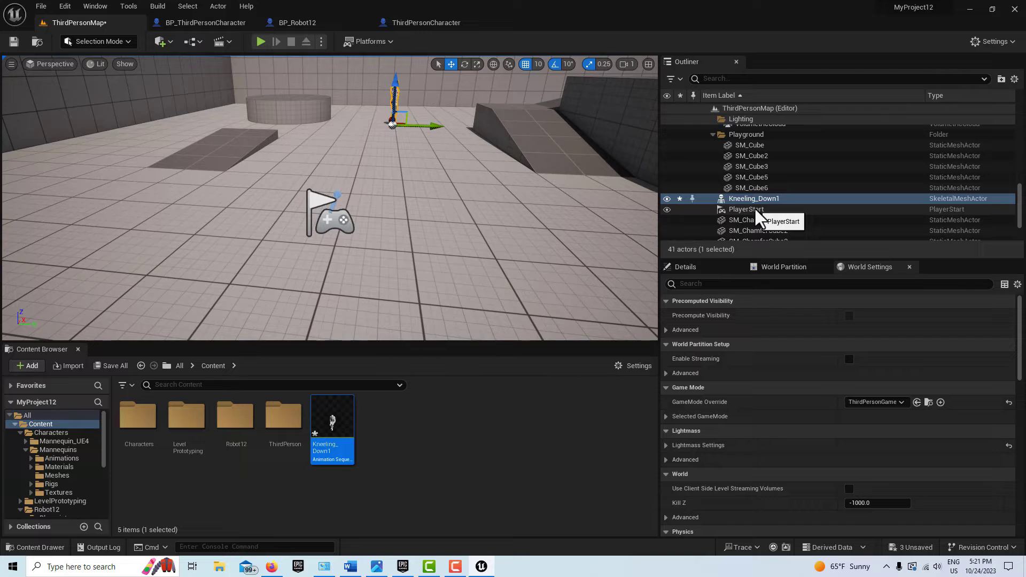
pyautogui.press('Delete')
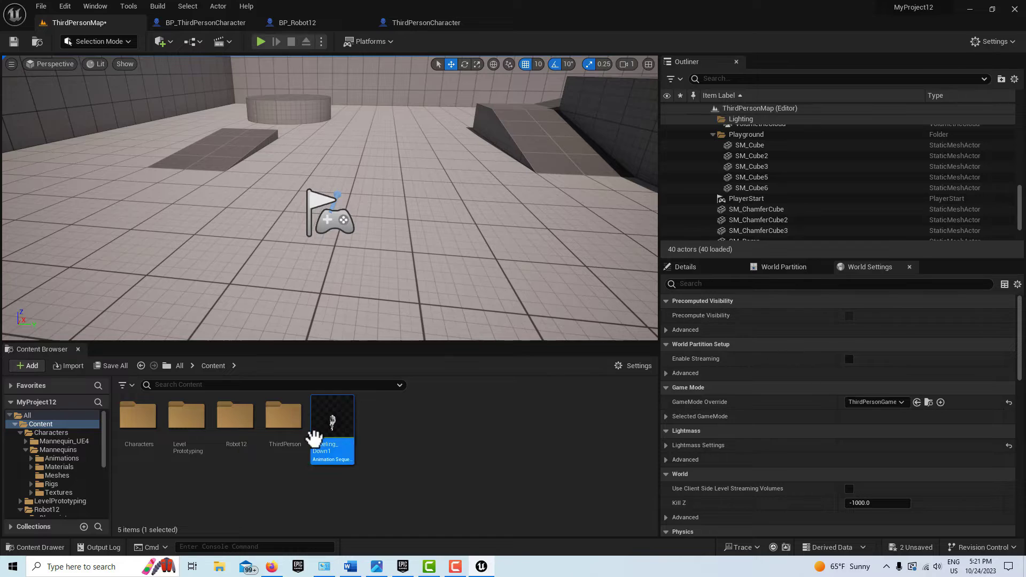
pyautogui.click(54, 508)
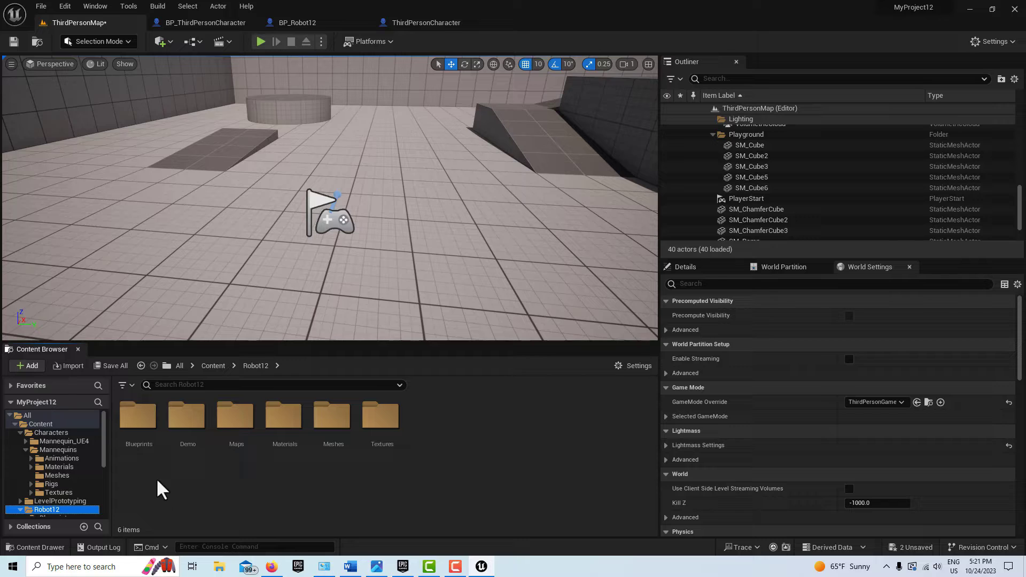
# - In the top-level Content folder, create a Blend Space for UE4_Mannequin_Skeleton named BS_Kneeling
pyautogui.click(60, 426)
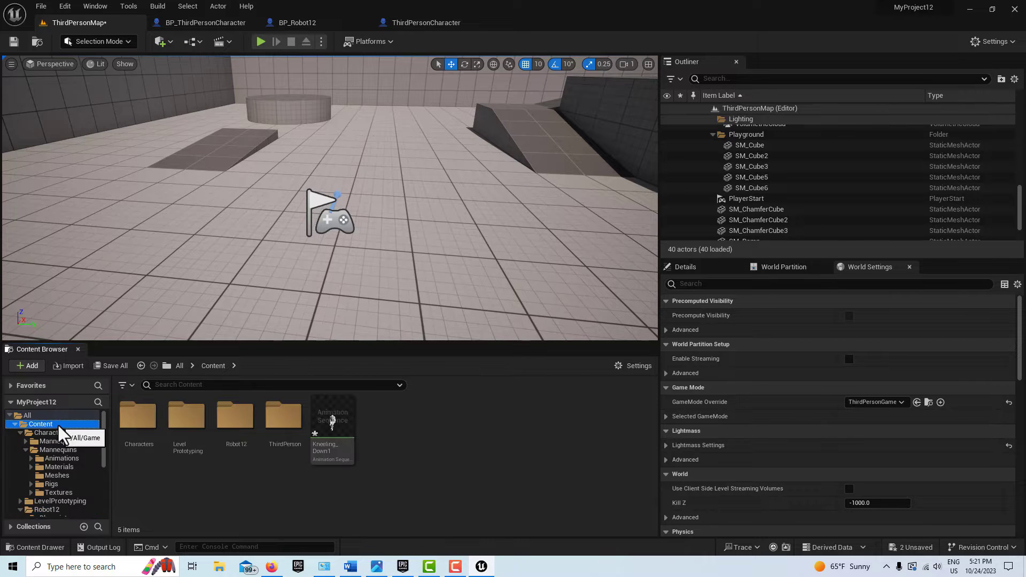
pyautogui.rightClick(396, 429)
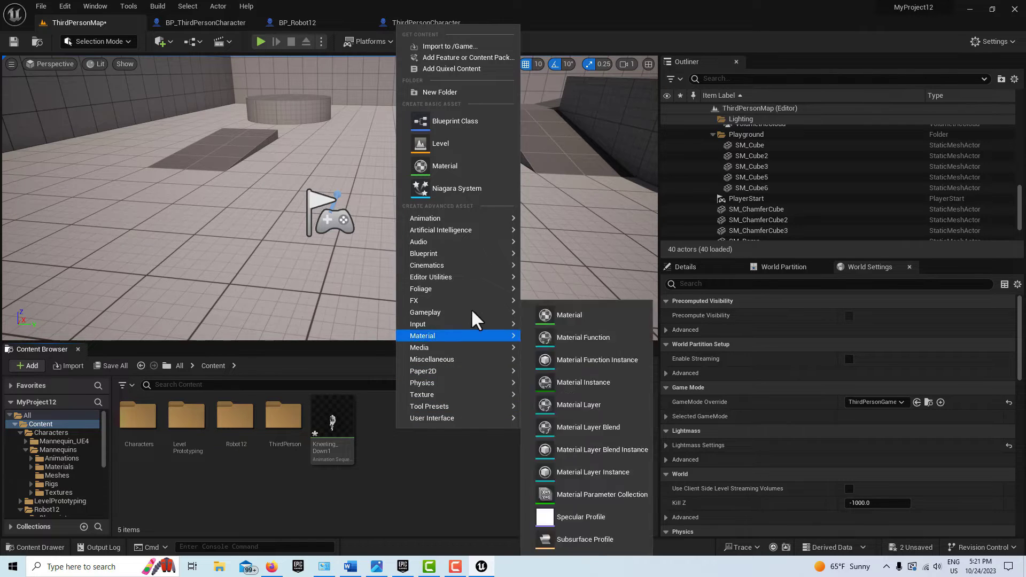
pyautogui.moveTo(469, 217)
pyautogui.click(620, 335)
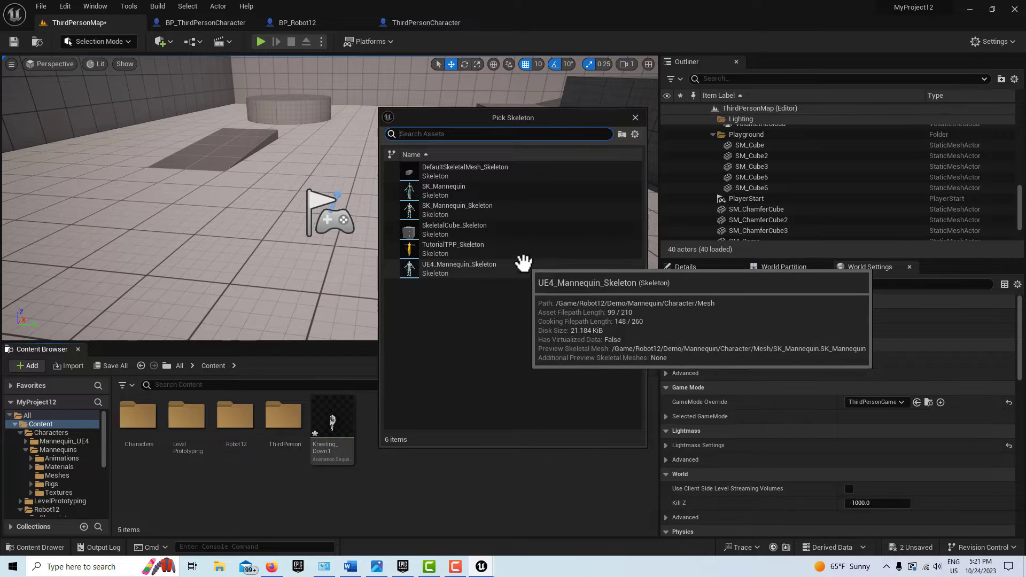
pyautogui.click(453, 270)
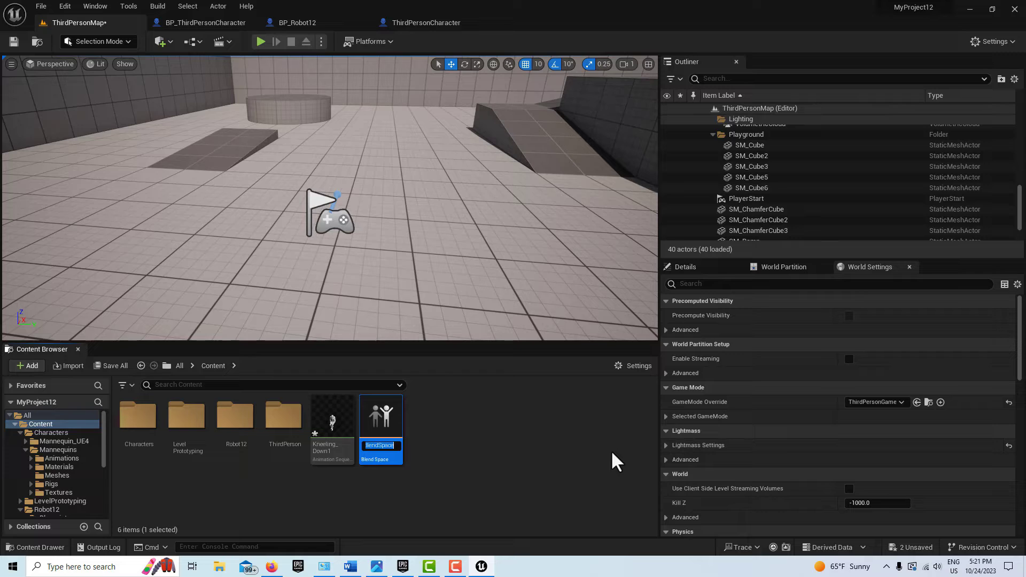
pyautogui.write('M')
pyautogui.press('BackSpace')
pyautogui.write('BS_Kneeli')
pyautogui.write('ng')
pyautogui.press('Return')
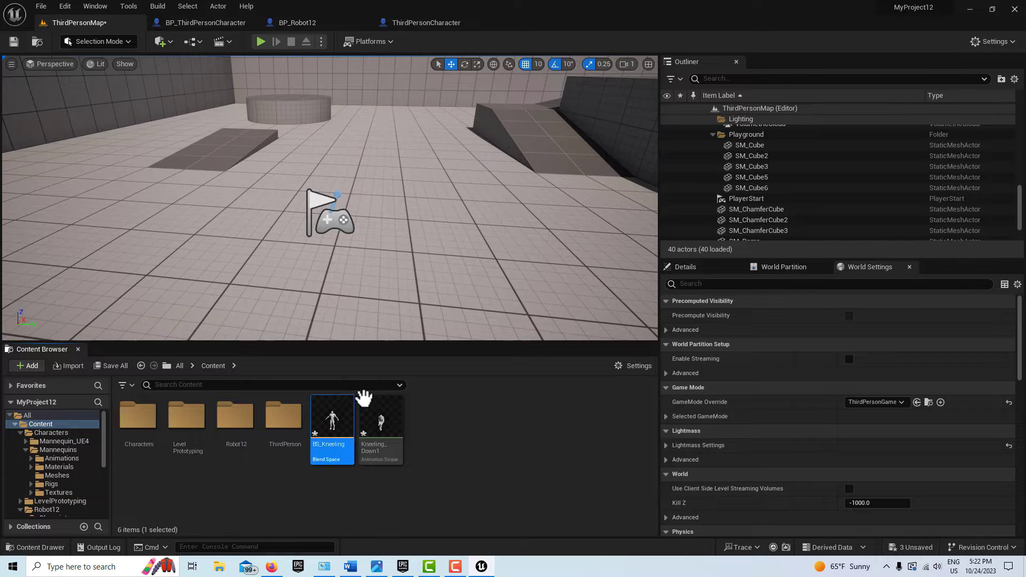
# - Open BS_Kneeling and pick ThirdPersonIdle in the Asset Browser
pyautogui.doubleClick(332, 420)
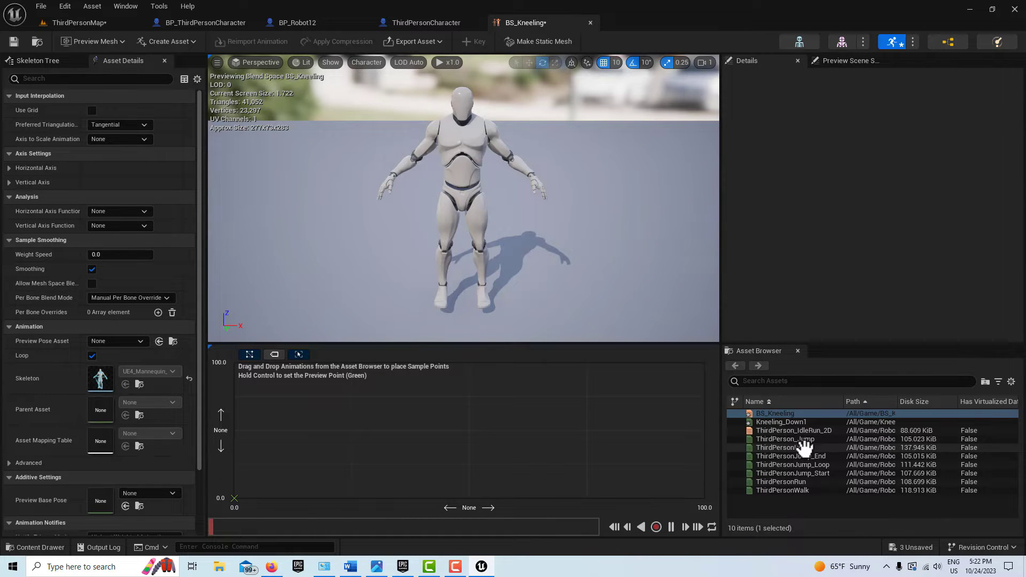
pyautogui.moveTo(803, 443)
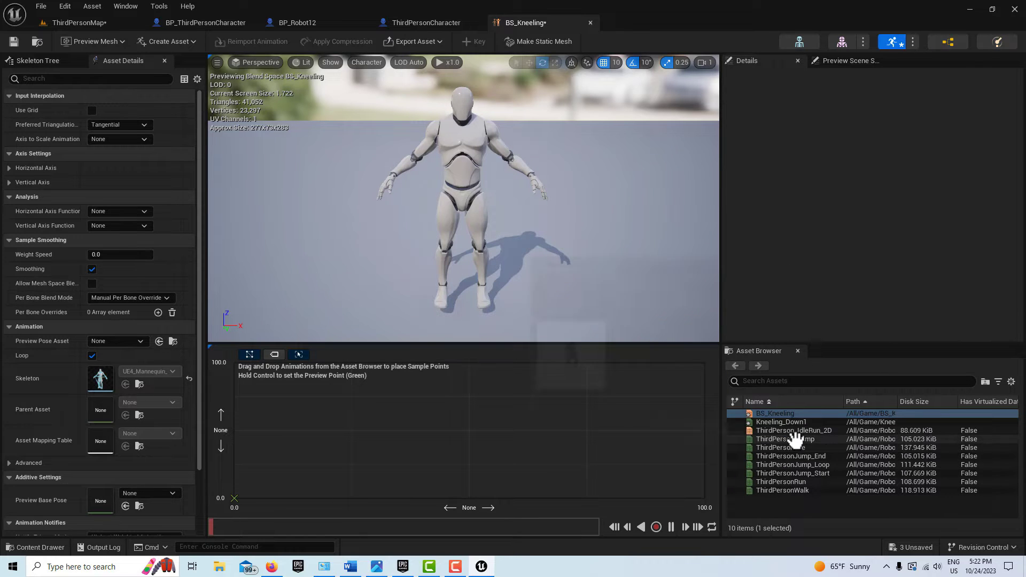
pyautogui.click(794, 453)
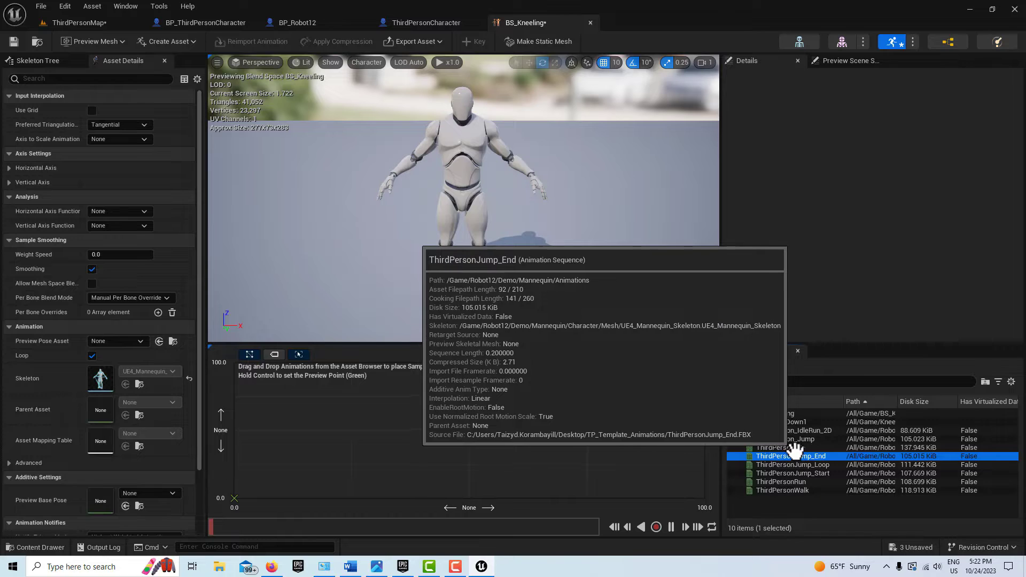
pyautogui.click(793, 454)
pyautogui.moveTo(776, 448)
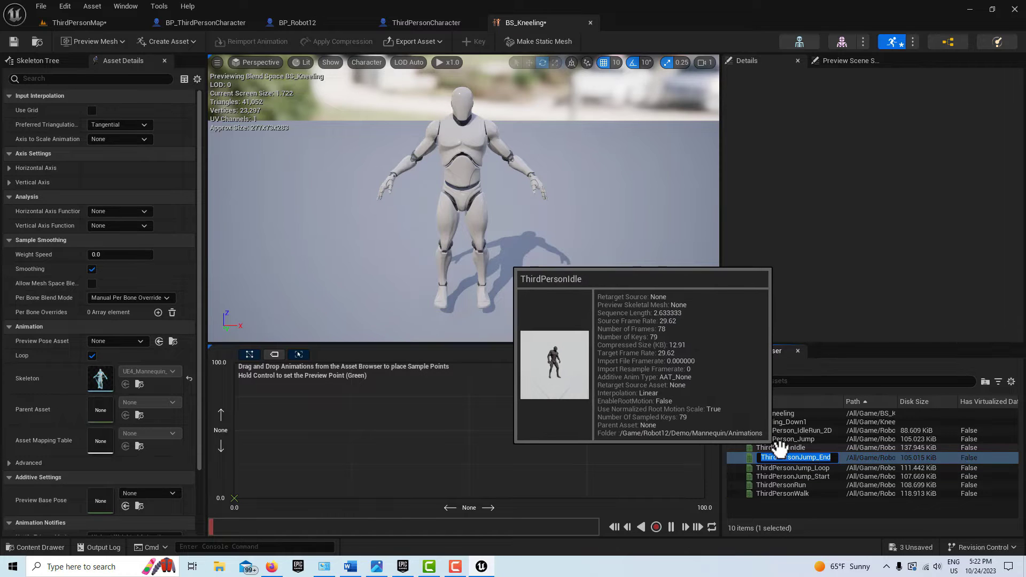
pyautogui.click(779, 447)
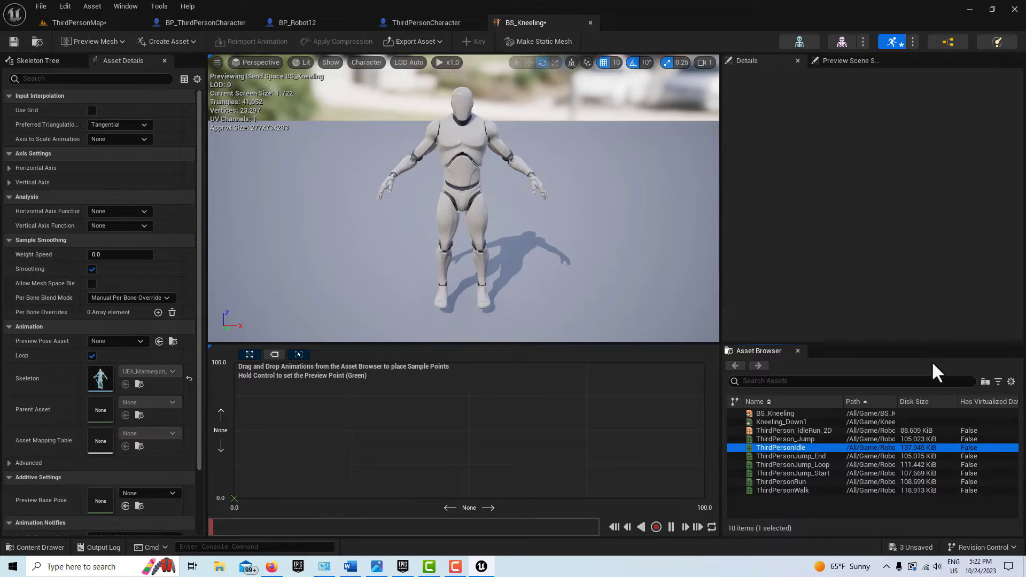
pyautogui.moveTo(797, 454)
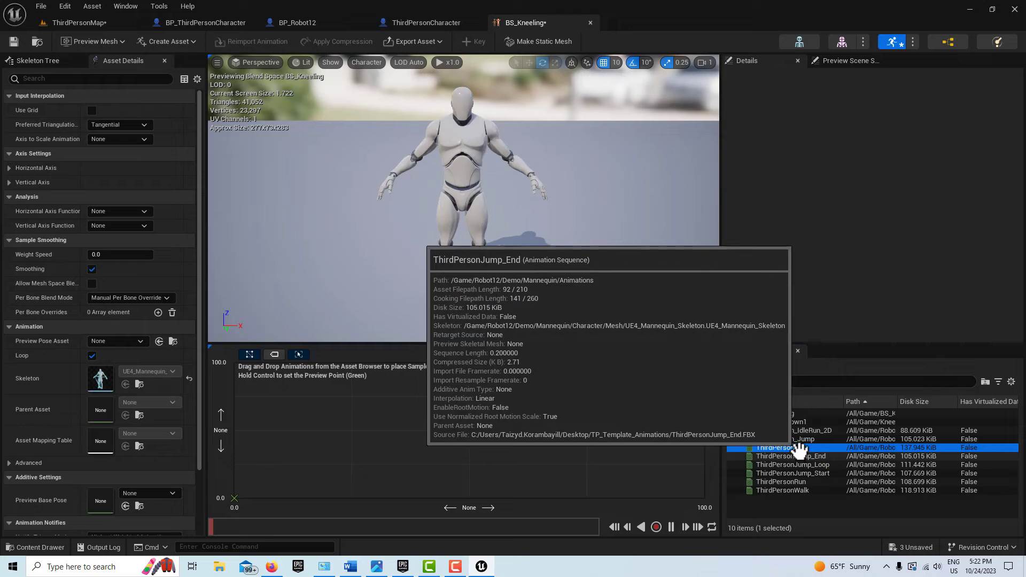
pyautogui.click(798, 454)
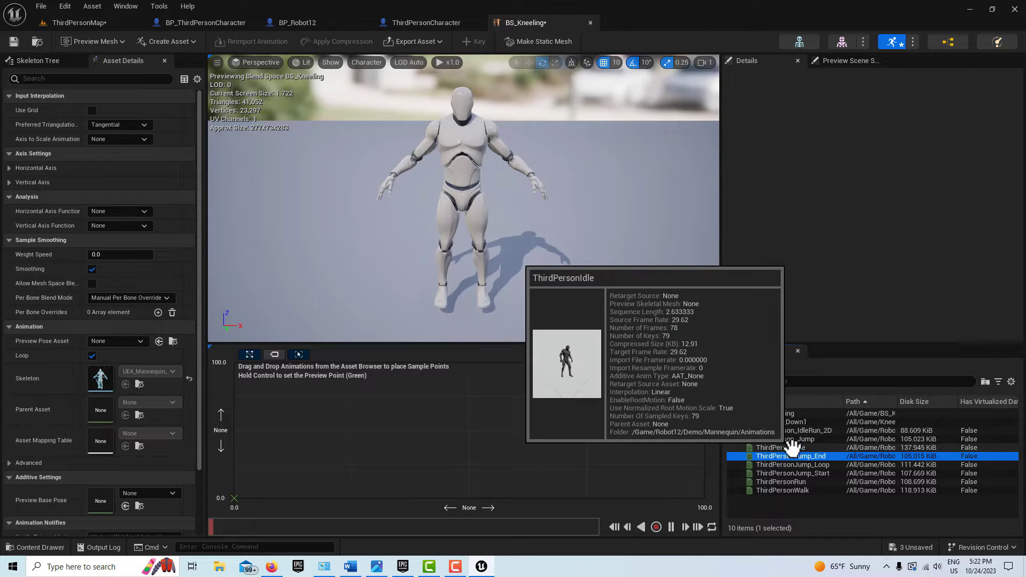
pyautogui.click(792, 447)
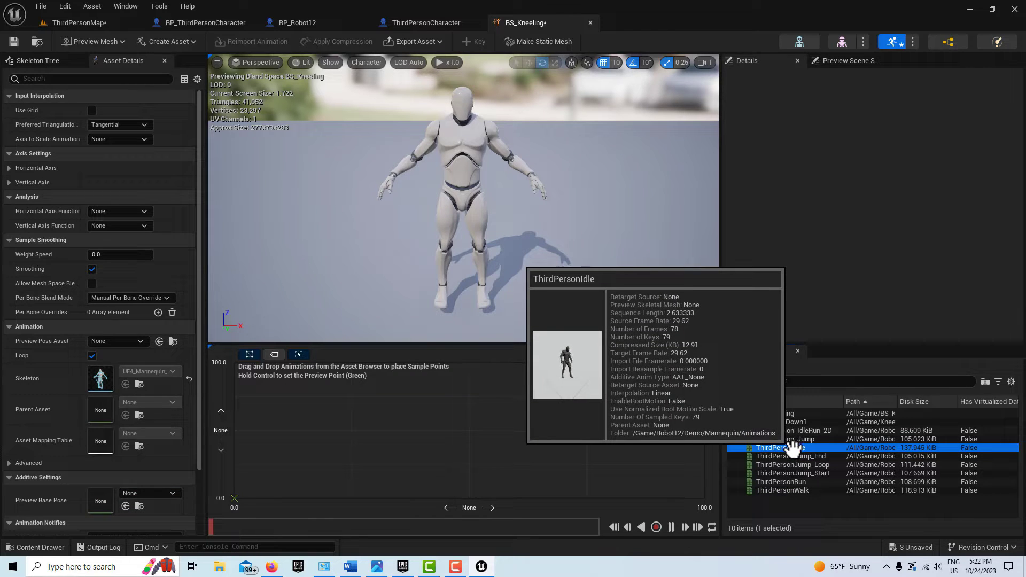
# - Place ThirdPersonIdle at the grid's start and Kneeling_Down1 at its far end
pyautogui.moveTo(792, 448); pyautogui.dragTo(236, 431)
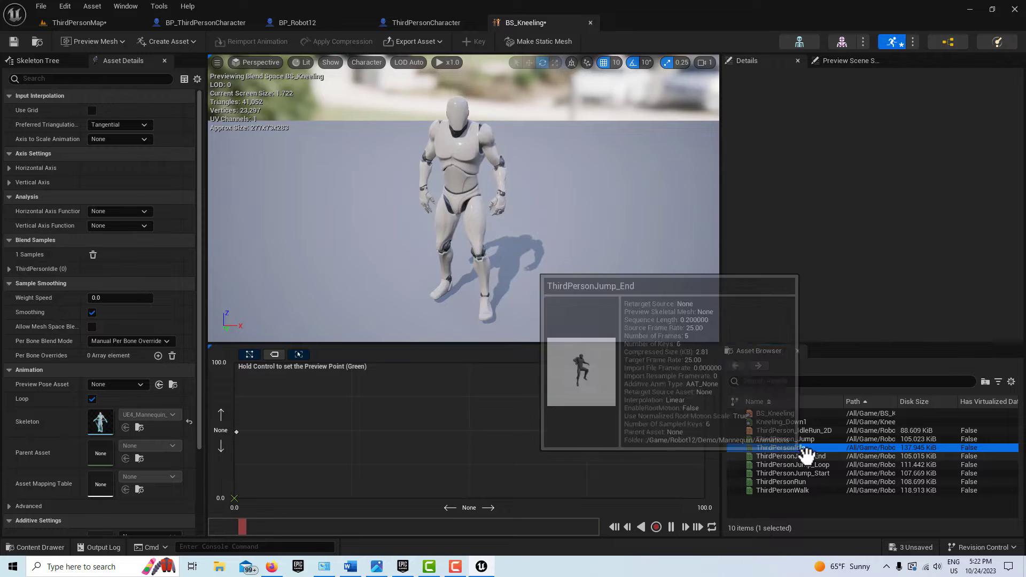
pyautogui.click(794, 422)
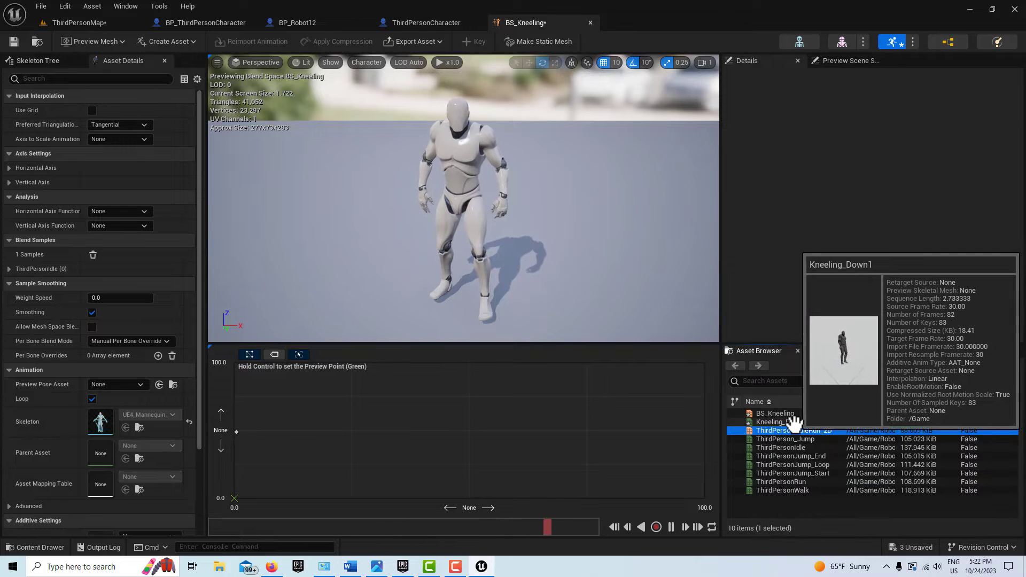
pyautogui.moveTo(793, 423); pyautogui.dragTo(704, 434)
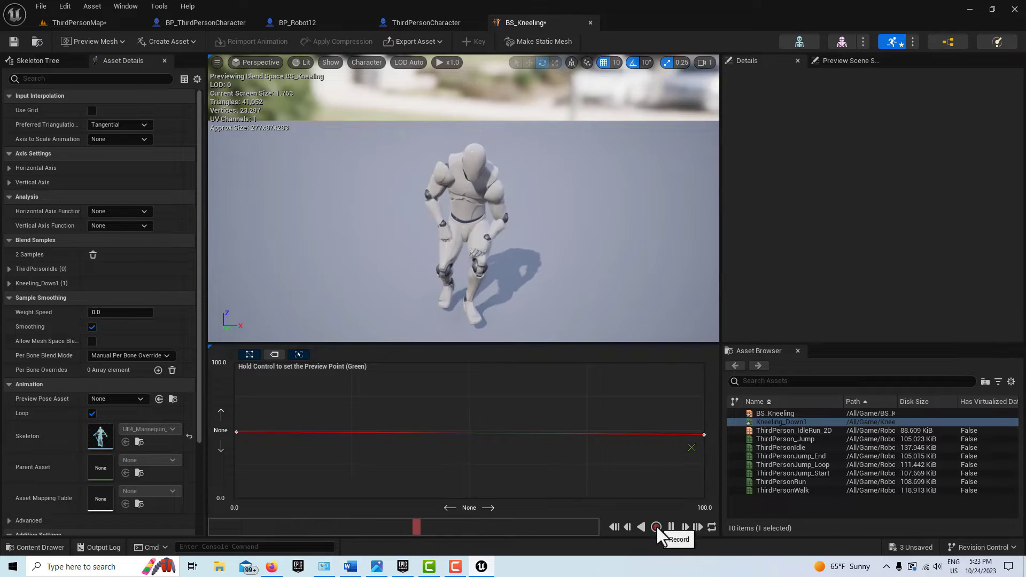
# - Pause the blend space preview and select the kneeling sample at the grid's end
pyautogui.click(672, 526)
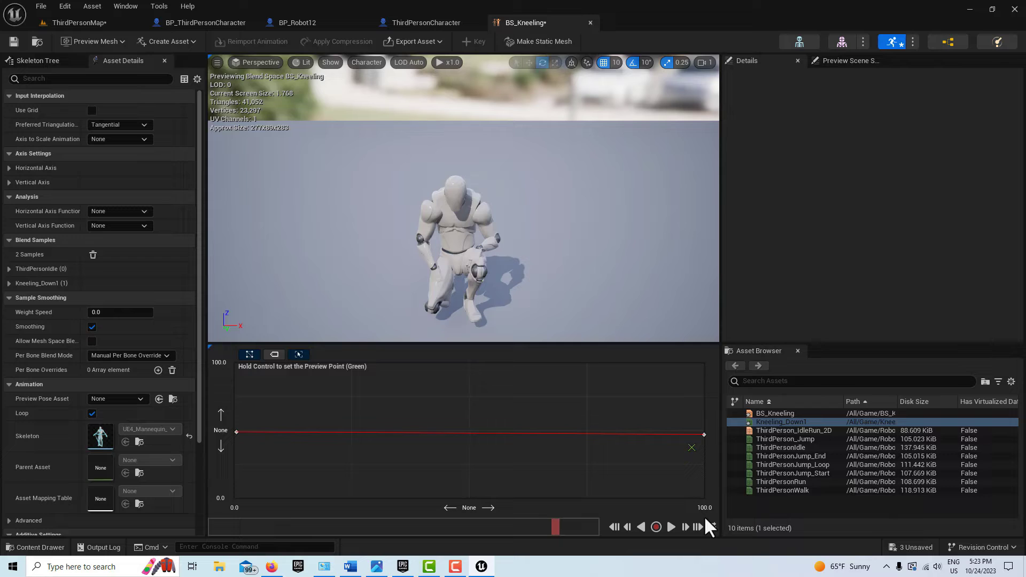
pyautogui.click(705, 431)
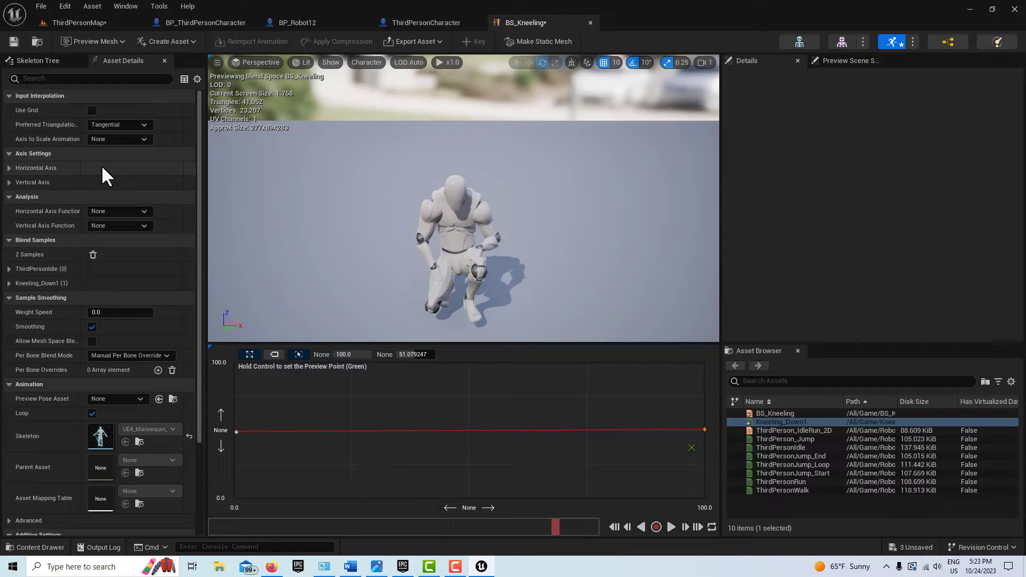
# - Set BS_Kneeling's Horizontal Axis name to 'Value' and save the blend space
pyautogui.click(9, 168)
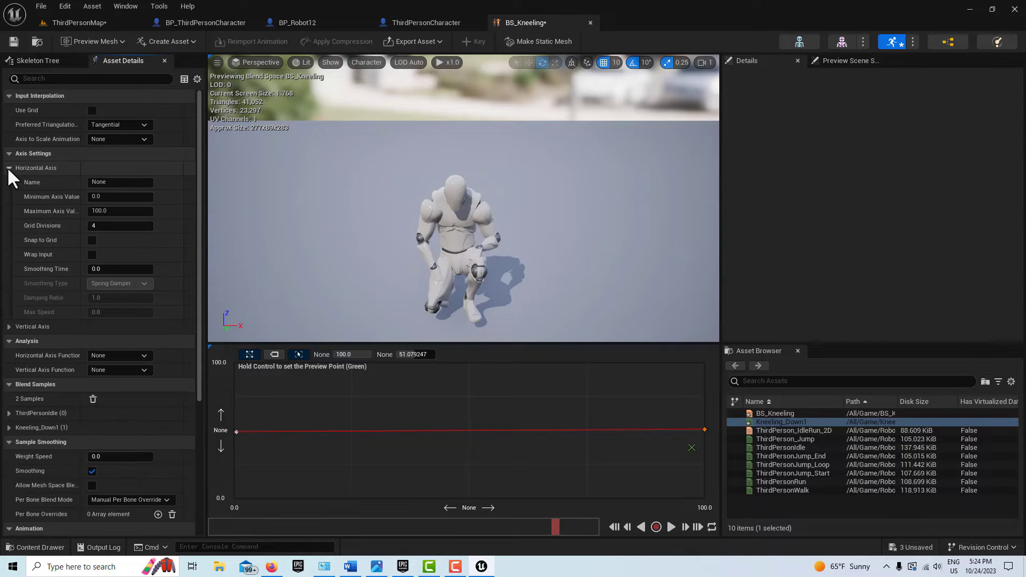
pyautogui.click(122, 182)
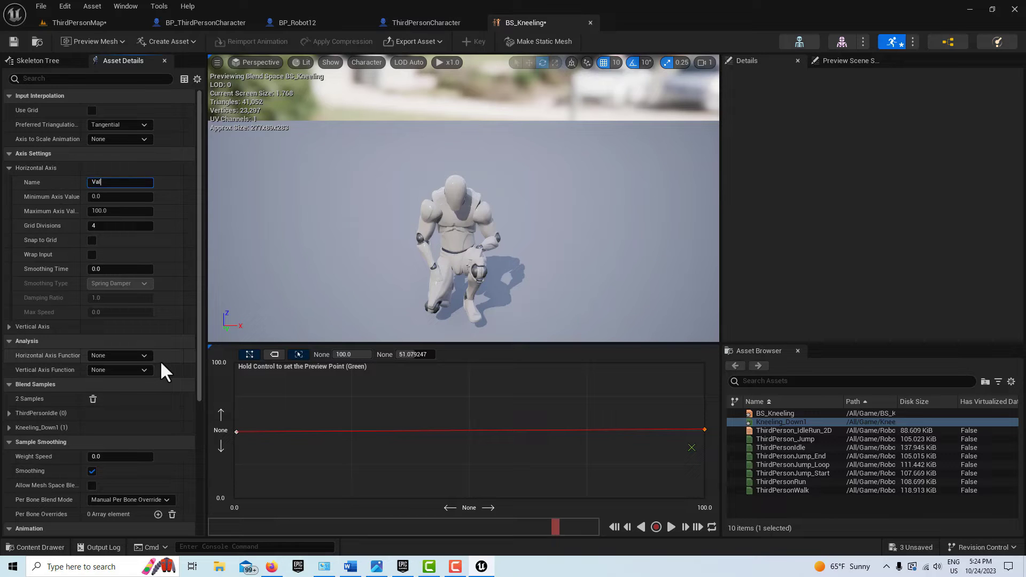
pyautogui.write('Value')
pyautogui.press('Return')
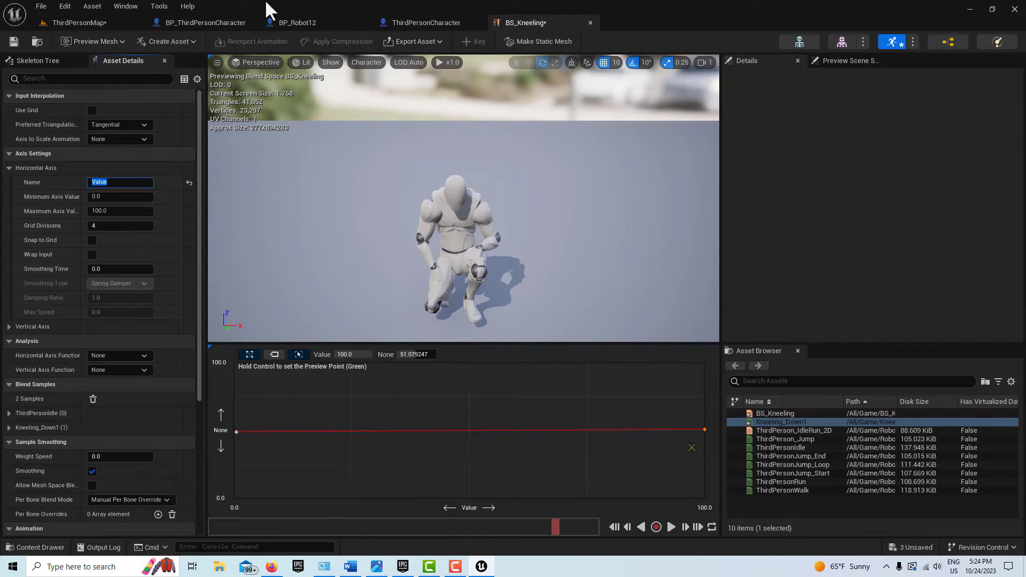
pyautogui.click(15, 38)
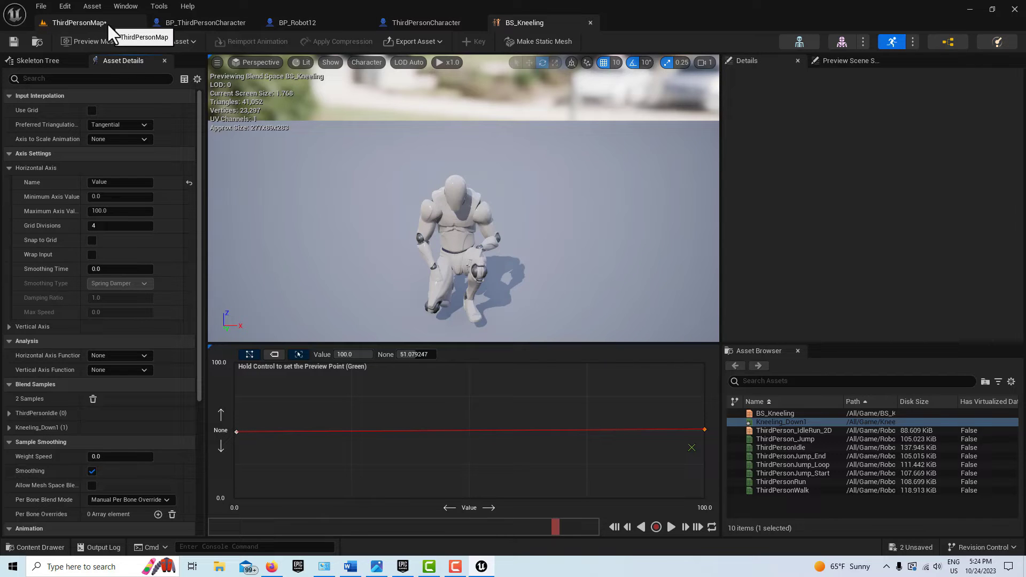
# - From ThirdPersonMap, create Animation Blueprint ABP_Kneeling on UE4_Mannequin_Skeleton and open it
pyautogui.click(130, 23)
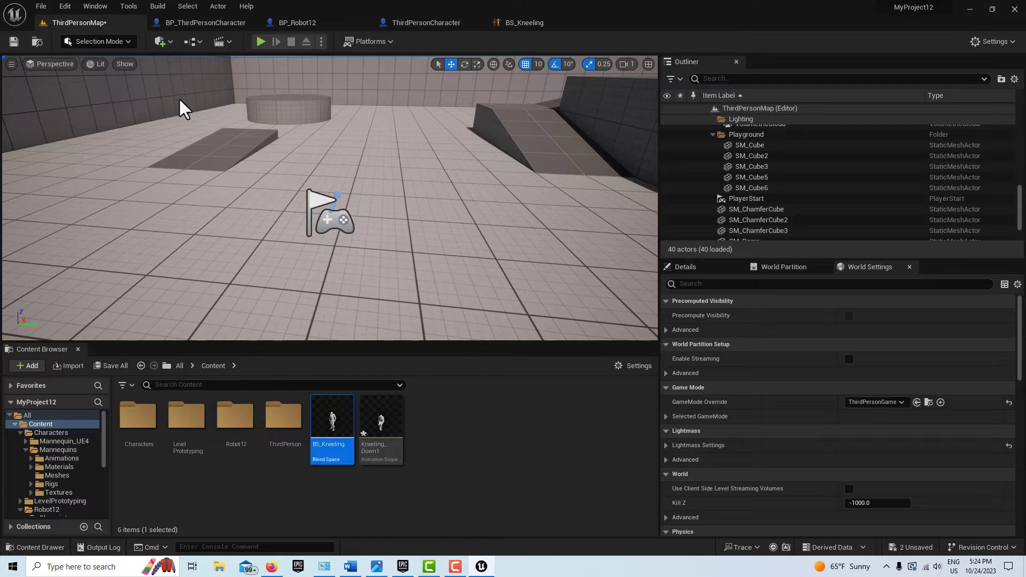
pyautogui.rightClick(465, 434)
pyautogui.moveTo(511, 220)
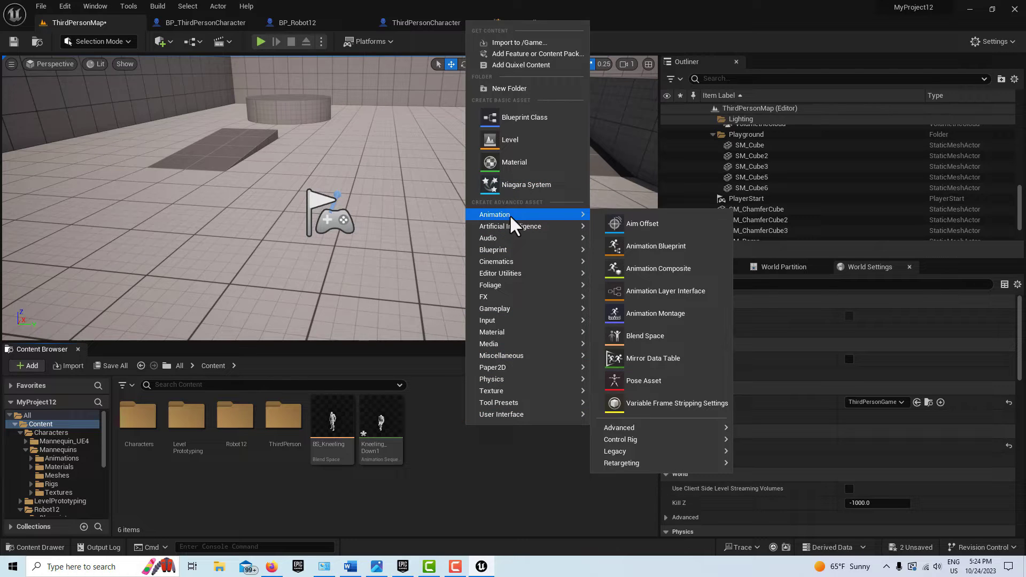
pyautogui.click(647, 253)
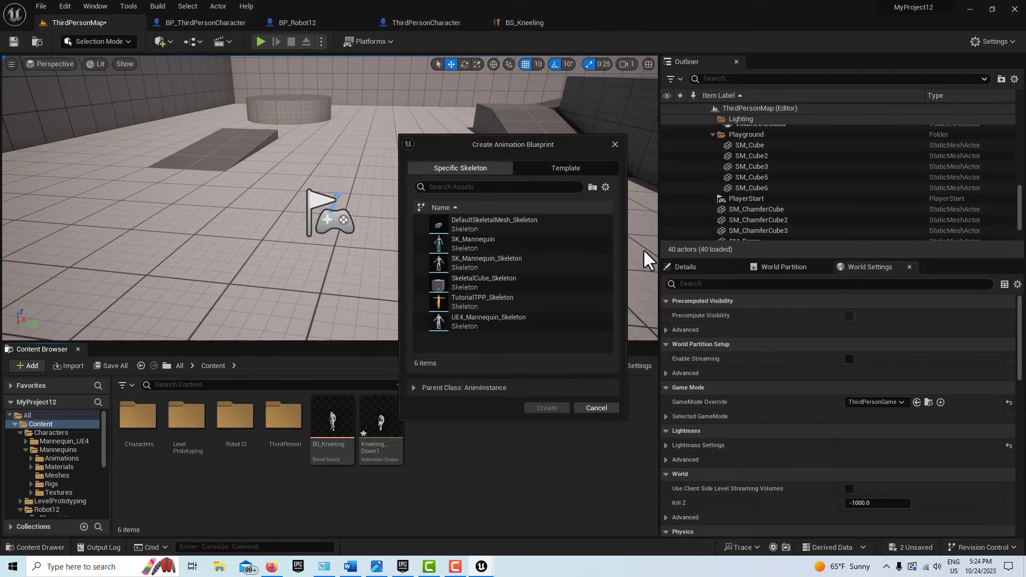
pyautogui.click(464, 322)
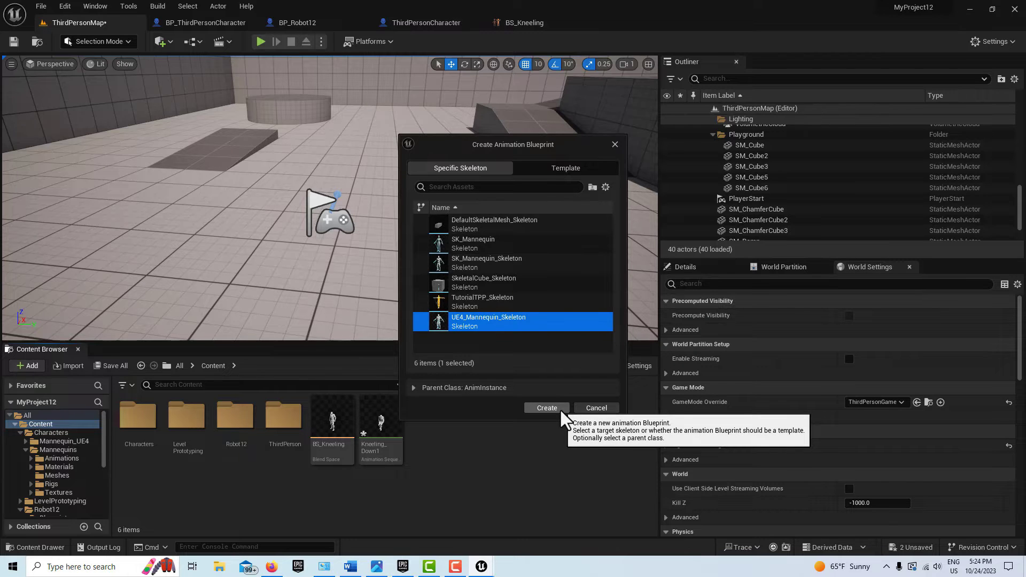
pyautogui.click(556, 409)
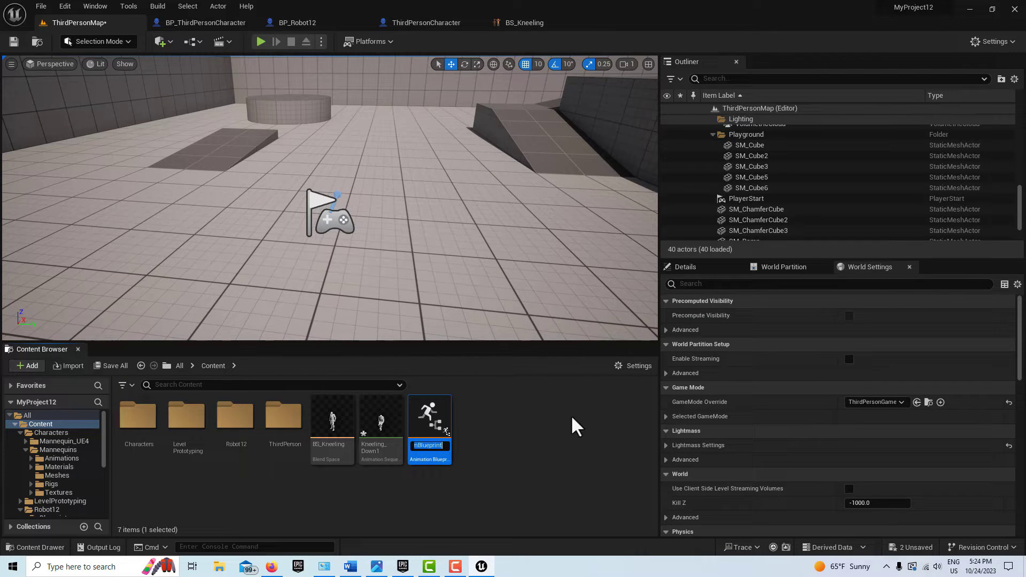
pyautogui.write('ABP_Kneeling')
pyautogui.press('Return')
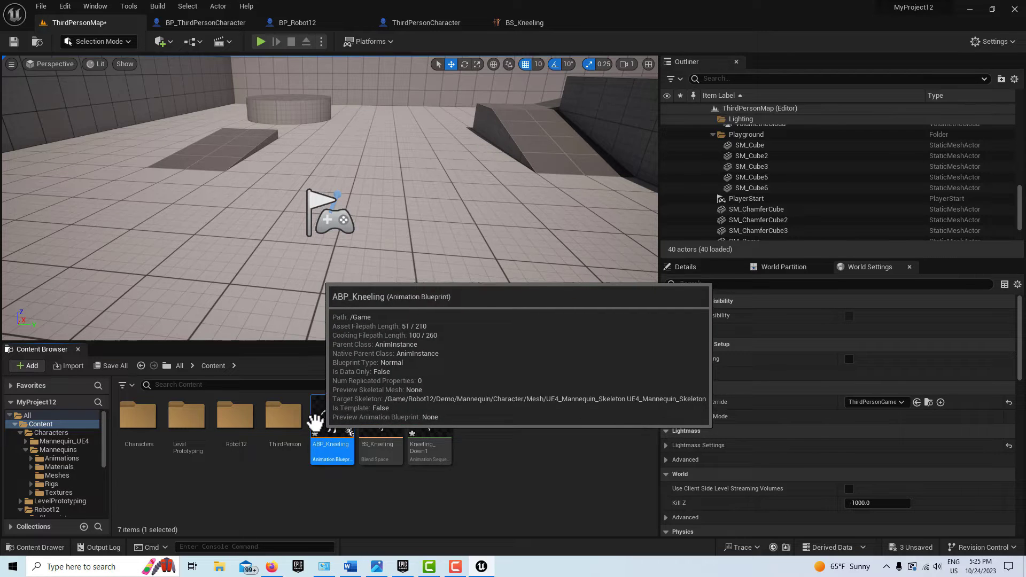
pyautogui.doubleClick(332, 418)
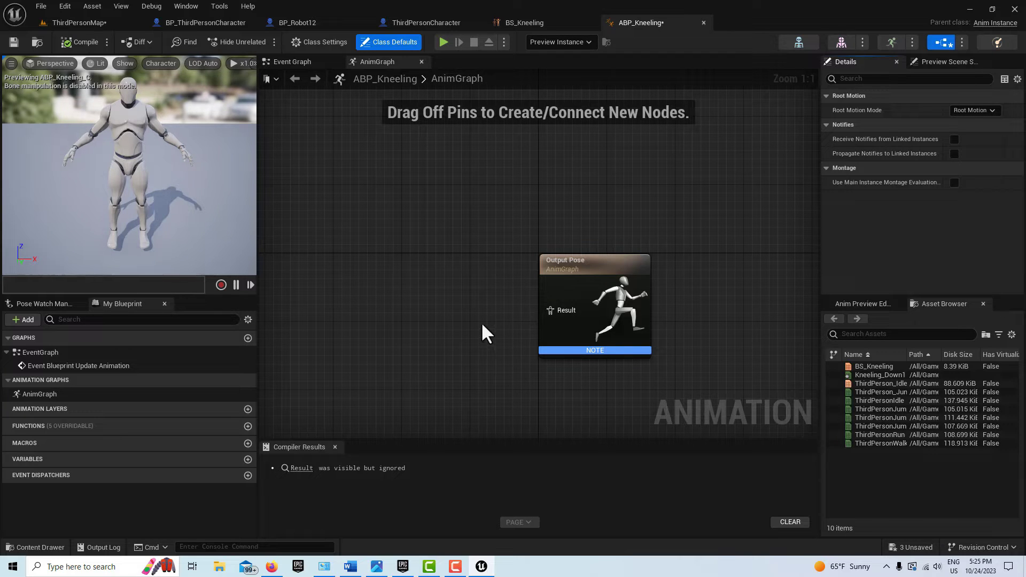
# - Add a BS_Kneeling Blendspace Player wired into Output Pose, tidy the nodes, and compile
pyautogui.click(872, 368)
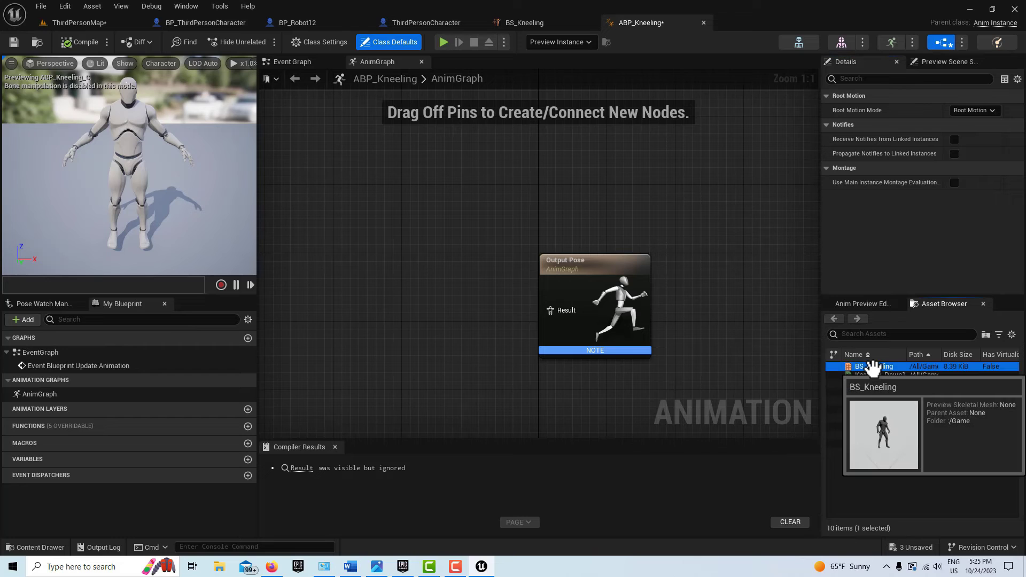
pyautogui.moveTo(869, 366); pyautogui.dragTo(348, 286)
pyautogui.moveTo(415, 310); pyautogui.dragTo(550, 310)
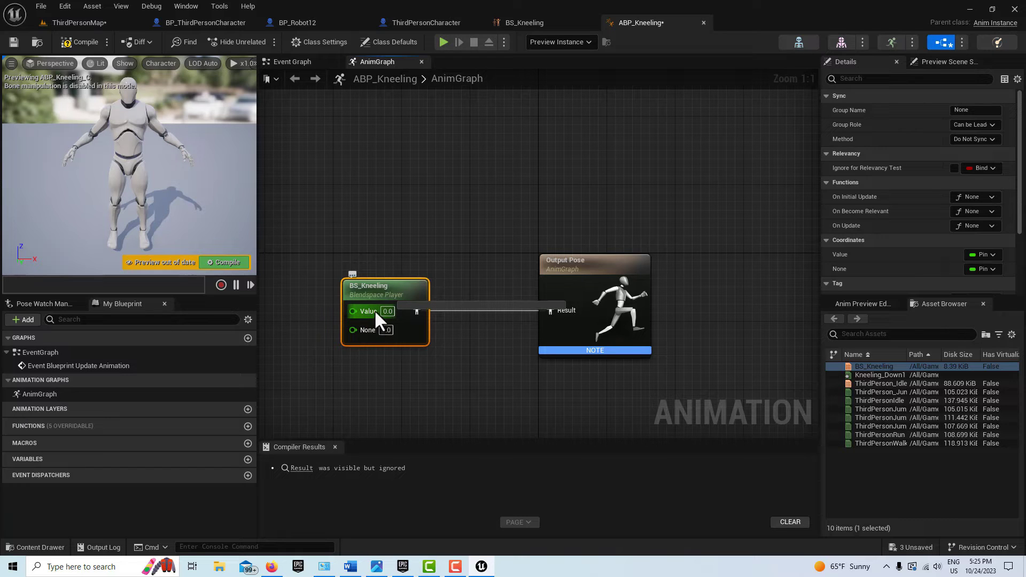
pyautogui.moveTo(398, 291); pyautogui.dragTo(441, 275)
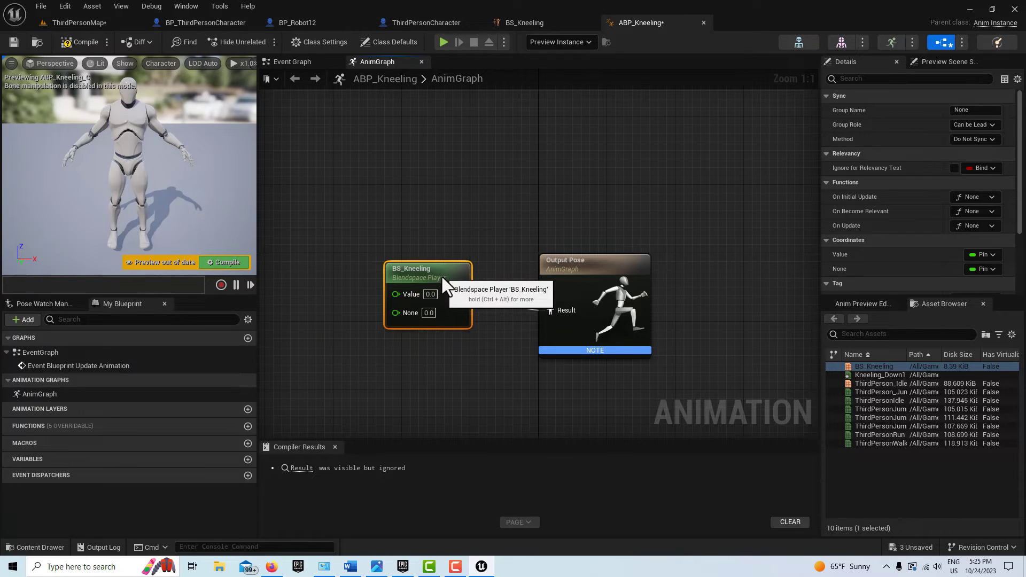
pyautogui.moveTo(591, 258); pyautogui.dragTo(606, 222)
pyautogui.moveTo(447, 271); pyautogui.dragTo(462, 277)
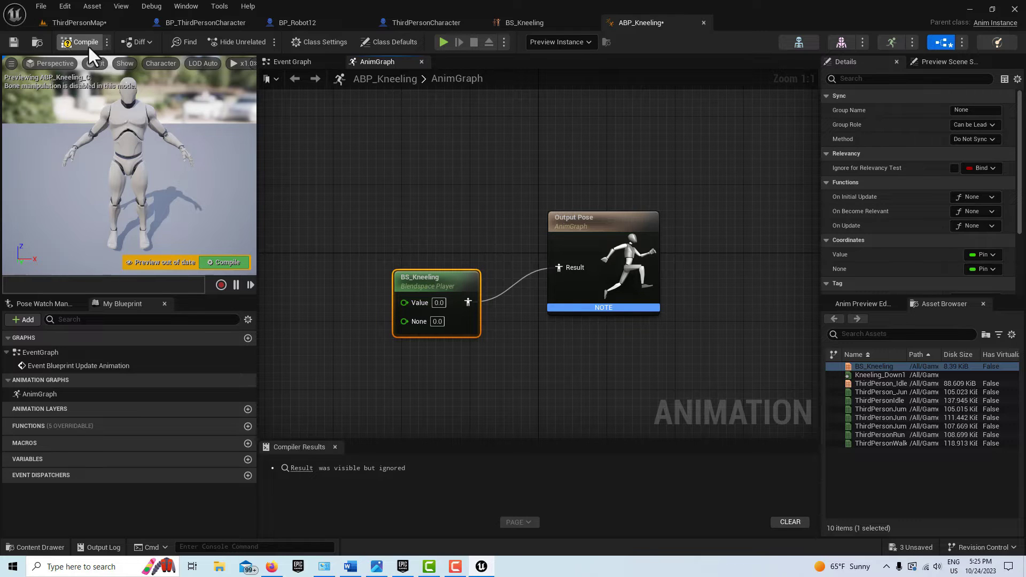
pyautogui.click(73, 39)
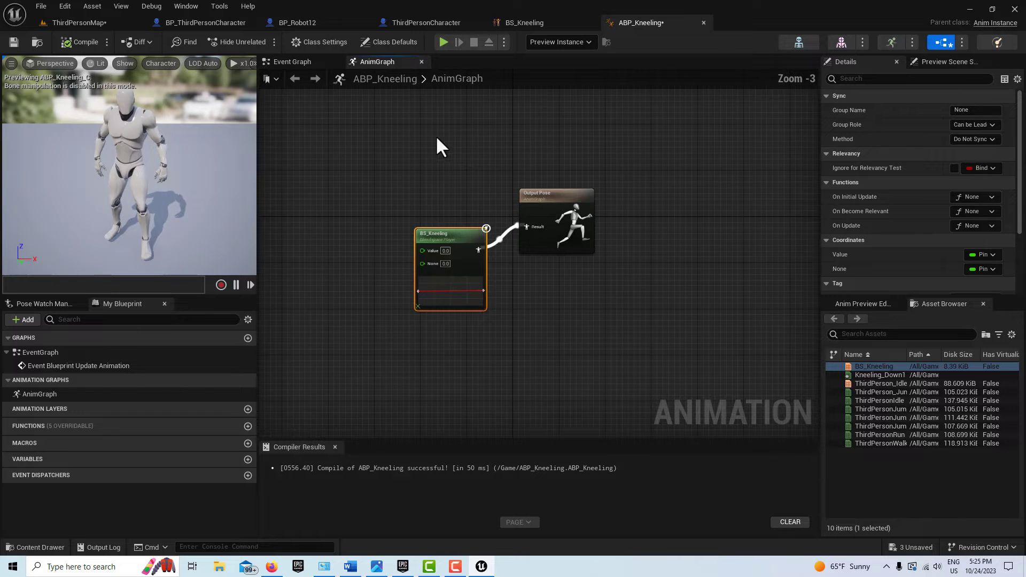
pyautogui.click(304, 64)
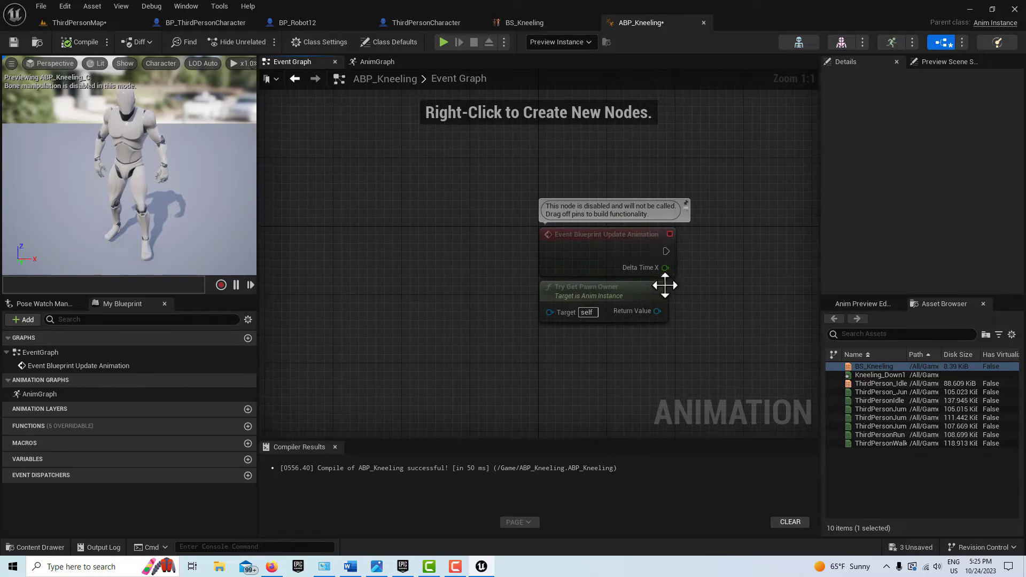
# - Space out the Update Animation and Try Get Pawn Owner nodes, then briefly play-test ThirdPersonMap
pyautogui.moveTo(592, 225); pyautogui.dragTo(464, 201)
pyautogui.moveTo(566, 291); pyautogui.dragTo(428, 314)
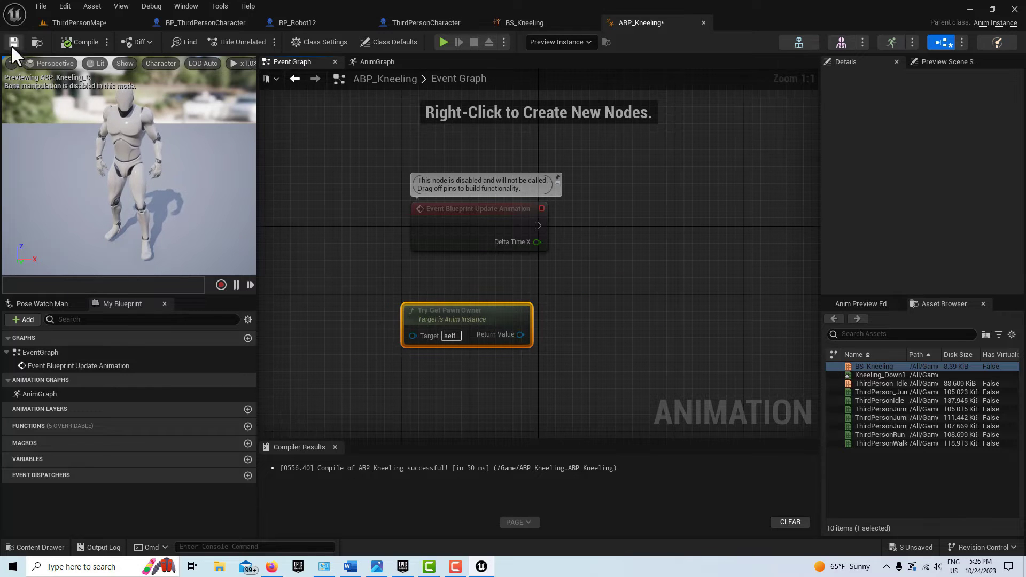
pyautogui.click(89, 21)
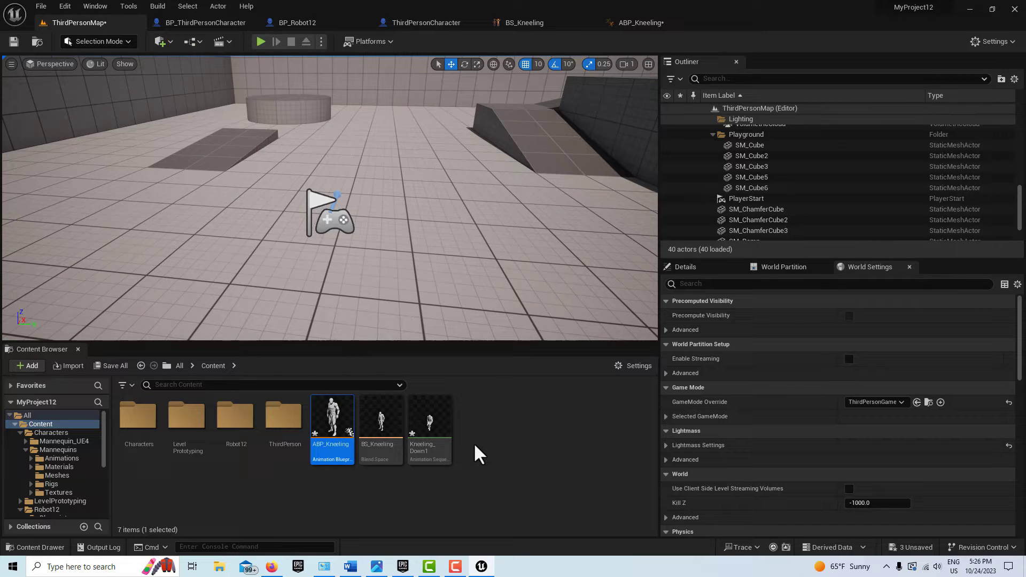
pyautogui.click(261, 42)
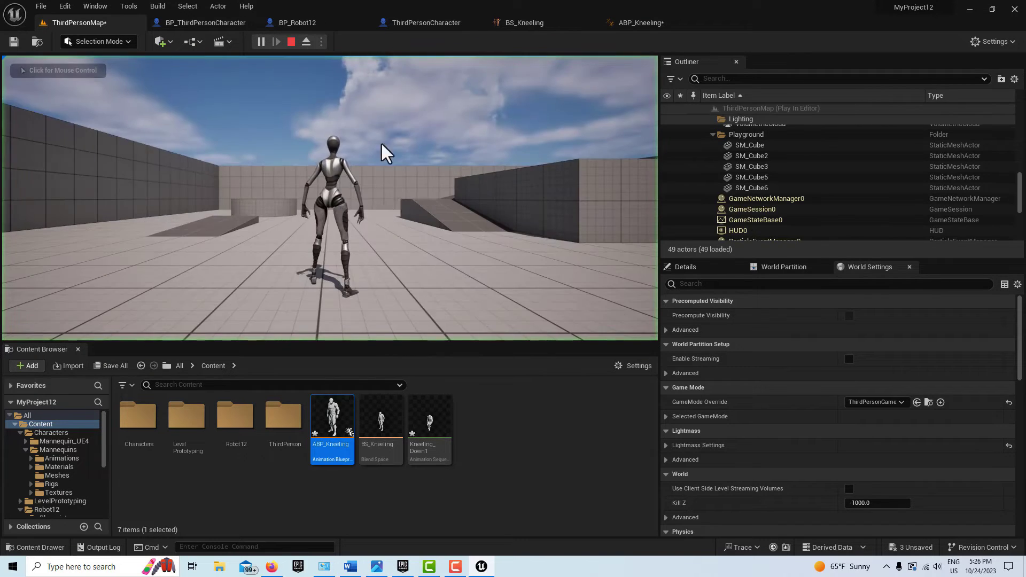
pyautogui.click(386, 153)
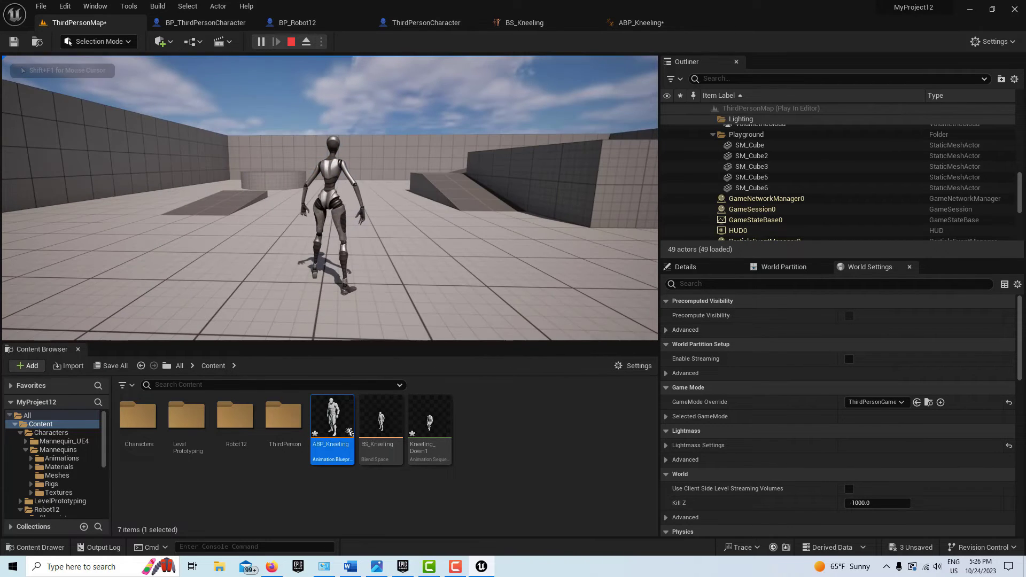
pyautogui.hotkey('shift', 'F1')
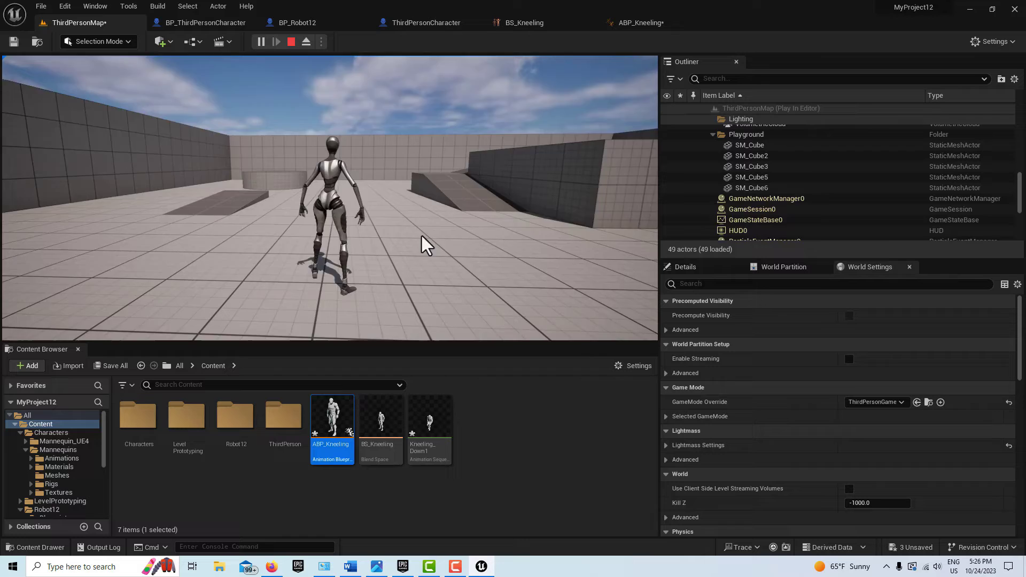
pyautogui.press('Escape')
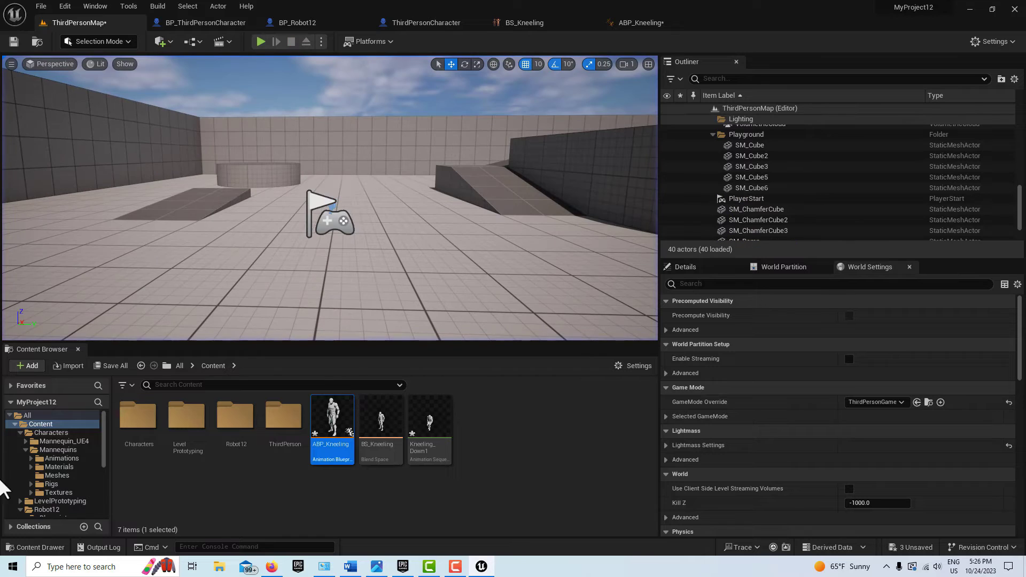
pyautogui.scroll(-3, 65, 483)
# - Open ThirdPersonCharacter from Robot12/Demo/ThirdPersonBP/Blueprints and frame its Add Input Mapping group
pyautogui.click(72, 484)
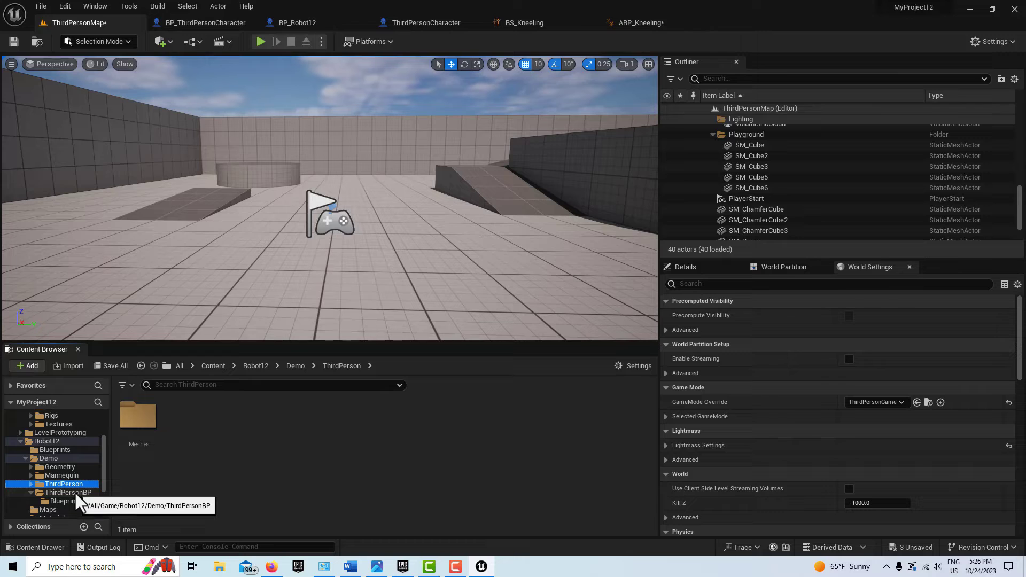
pyautogui.click(60, 456)
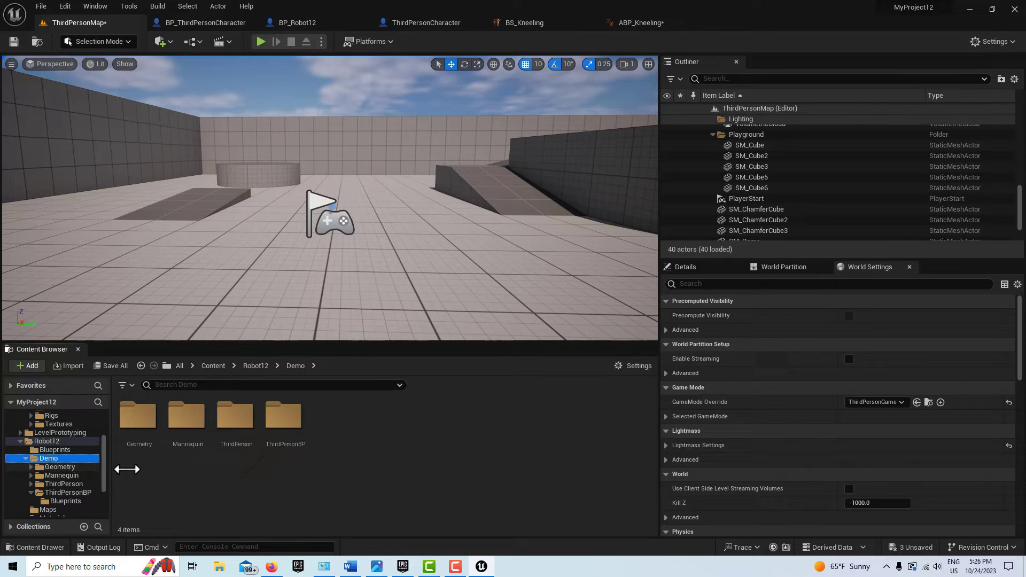
pyautogui.doubleClick(282, 416)
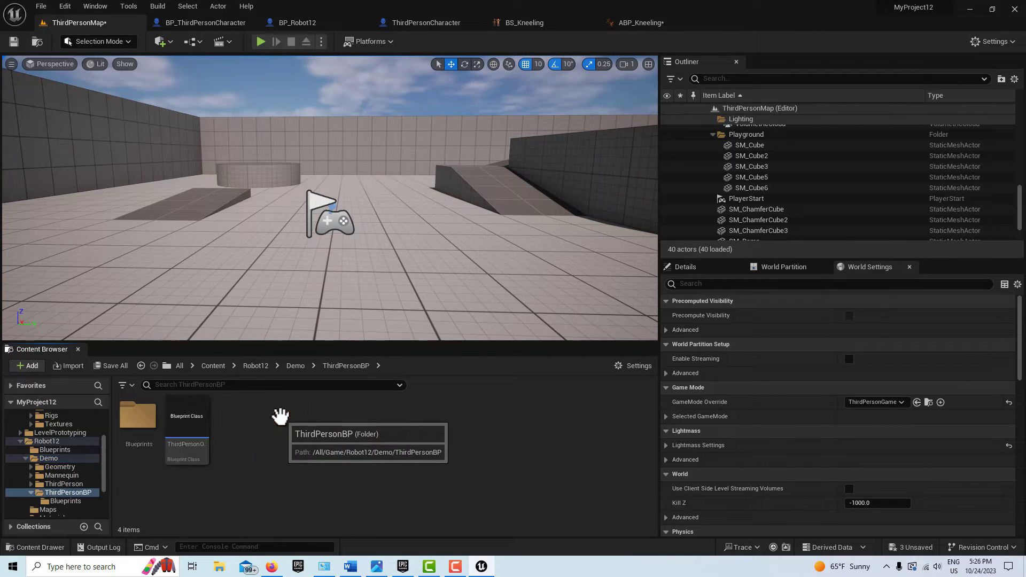
pyautogui.doubleClick(132, 416)
pyautogui.doubleClick(131, 419)
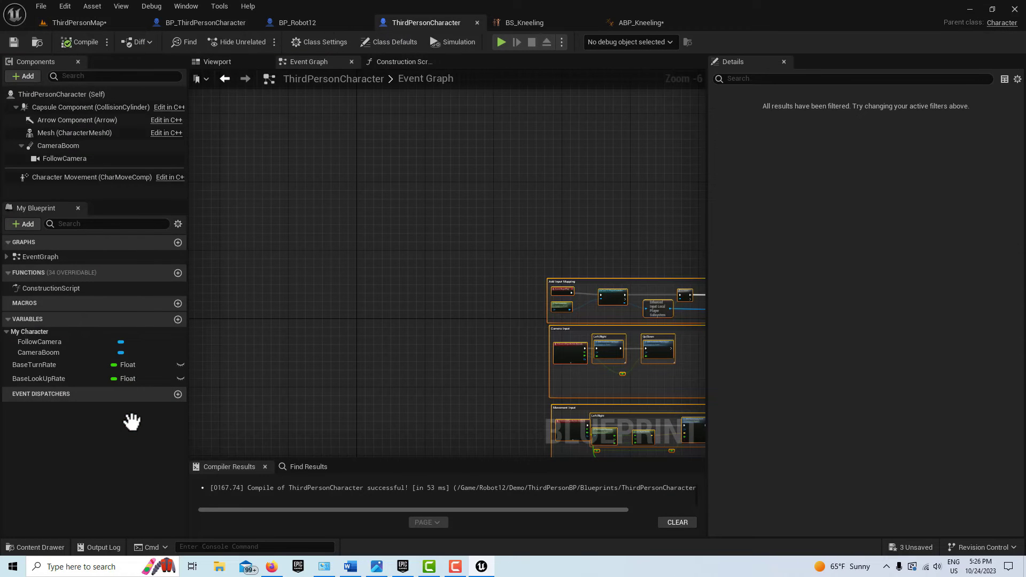
pyautogui.scroll(-1, 497, 246)
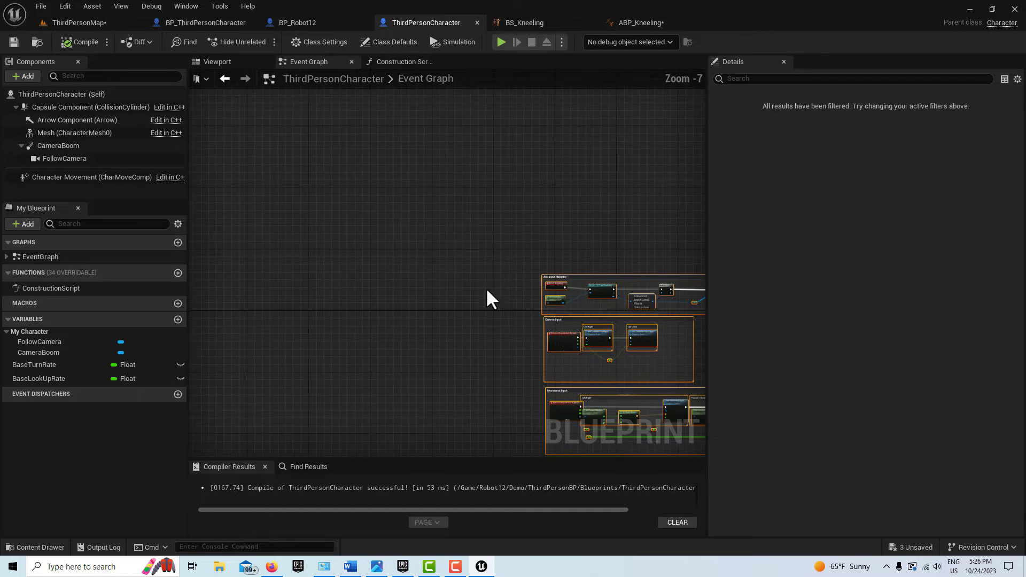
pyautogui.moveTo(487, 291); pyautogui.dragTo(335, 201, button='right')
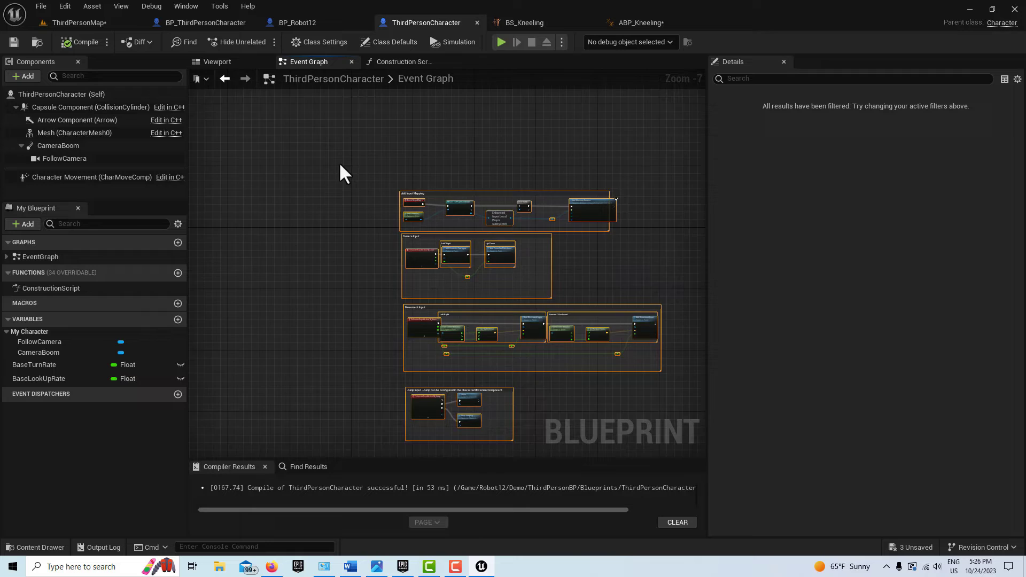
pyautogui.moveTo(341, 165); pyautogui.dragTo(211, 224, button='right')
pyautogui.scroll(3, 414, 299)
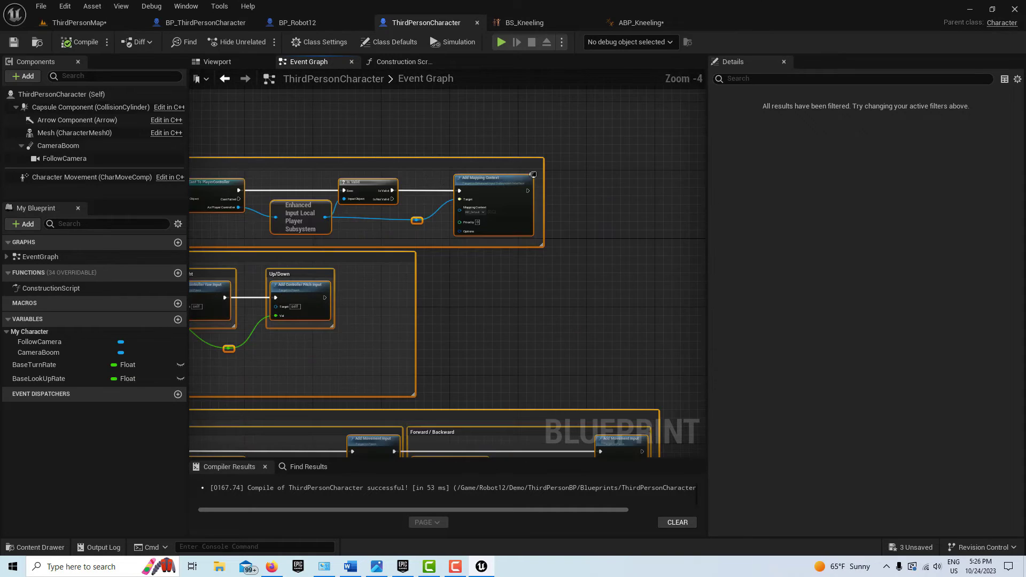
pyautogui.moveTo(491, 291); pyautogui.dragTo(607, 371, button='right')
pyautogui.click(479, 344)
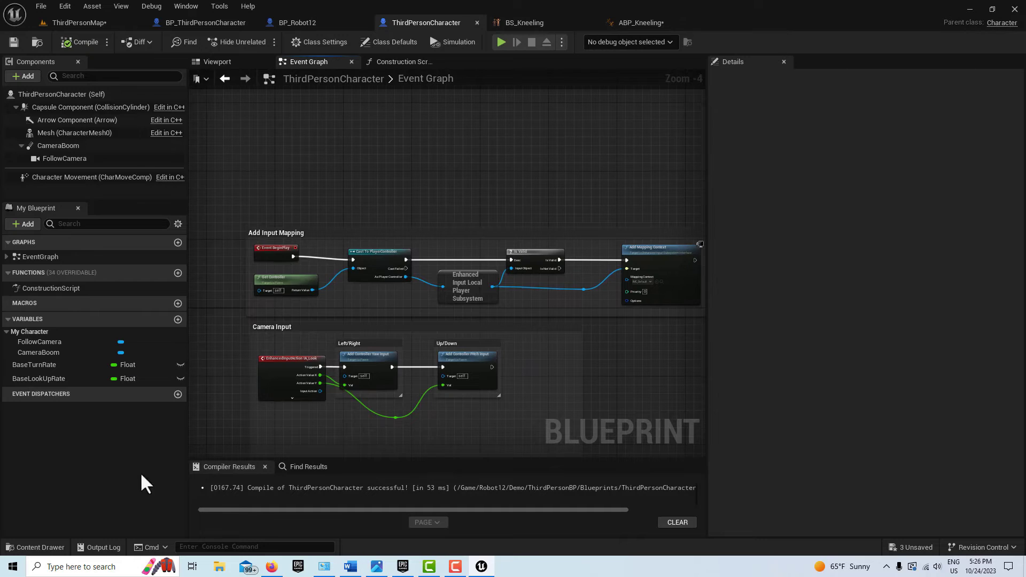
# - Add a Float variable named Value to ThirdPersonCharacter, then compile and save
pyautogui.click(178, 319)
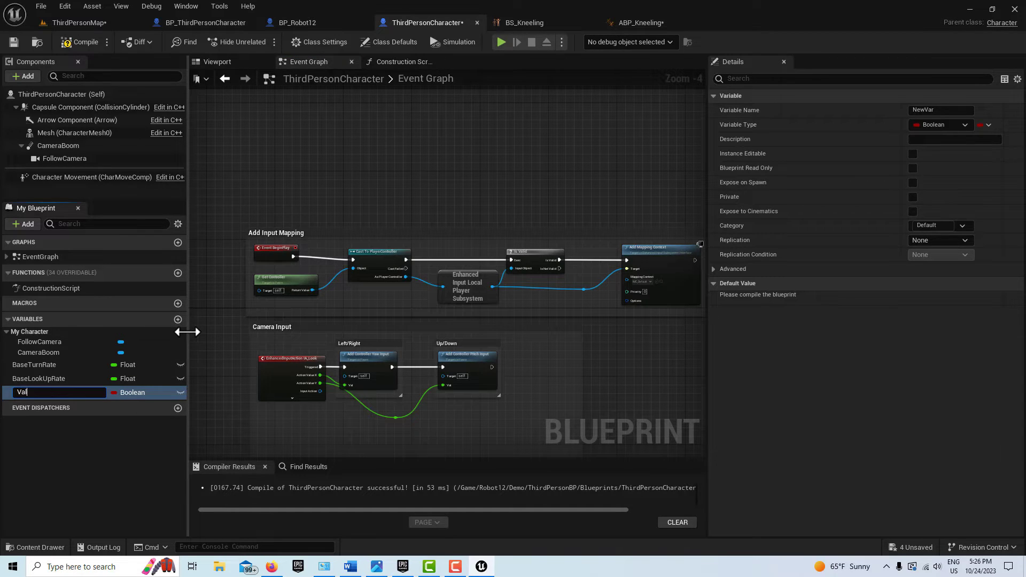
pyautogui.press('Return')
pyautogui.click(149, 392)
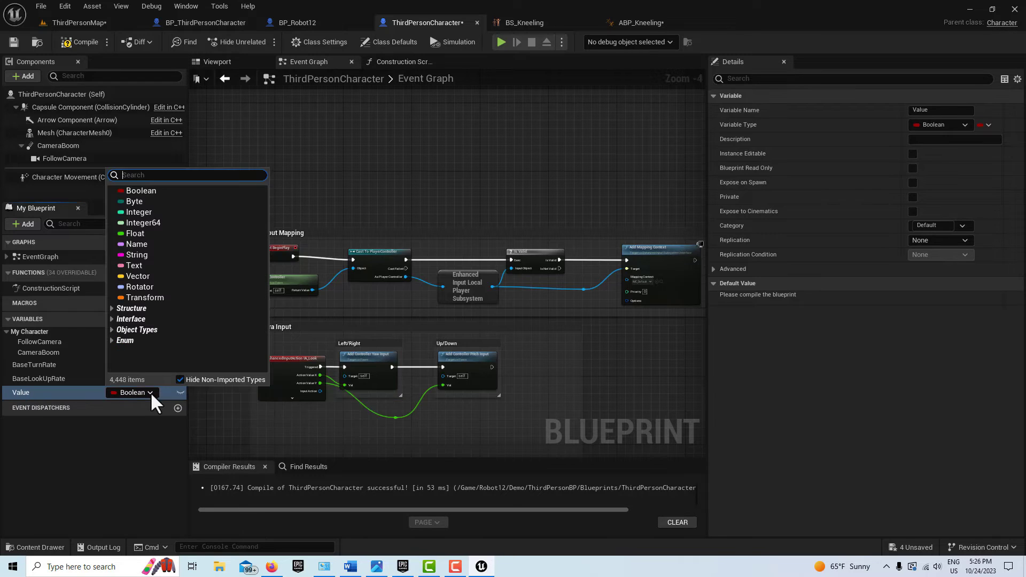
pyautogui.click(148, 234)
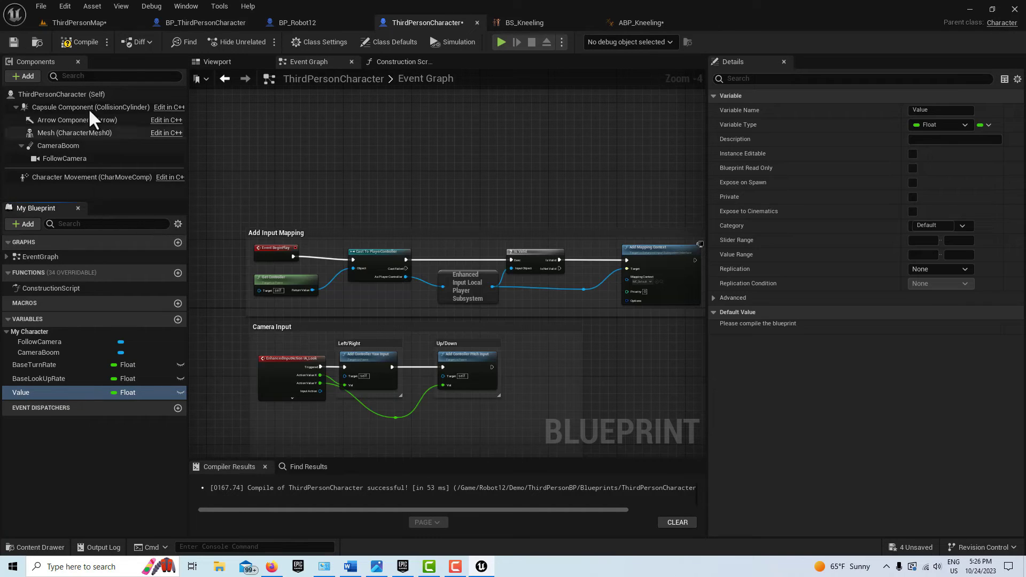
pyautogui.click(78, 42)
pyautogui.click(11, 44)
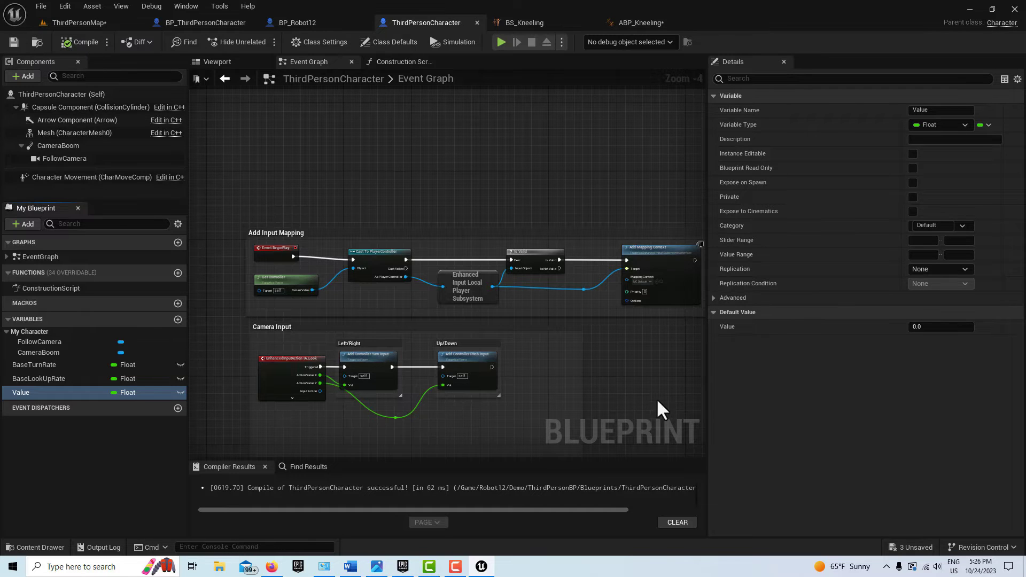
# - Add a Timeline node to the Event Graph via 'add timeli' and open it
pyautogui.moveTo(657, 408); pyautogui.dragTo(363, 391, button='right')
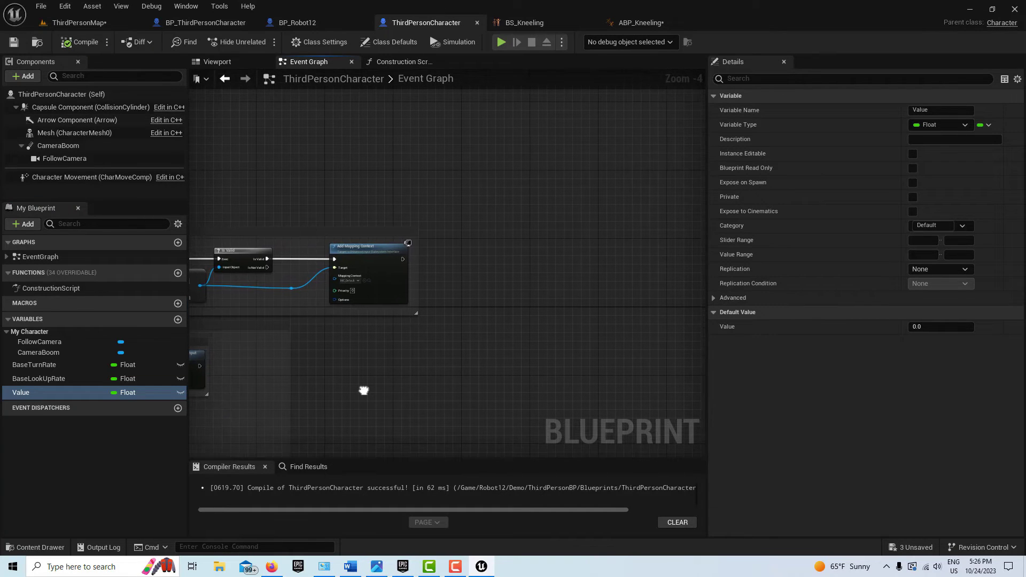
pyautogui.rightClick(491, 263)
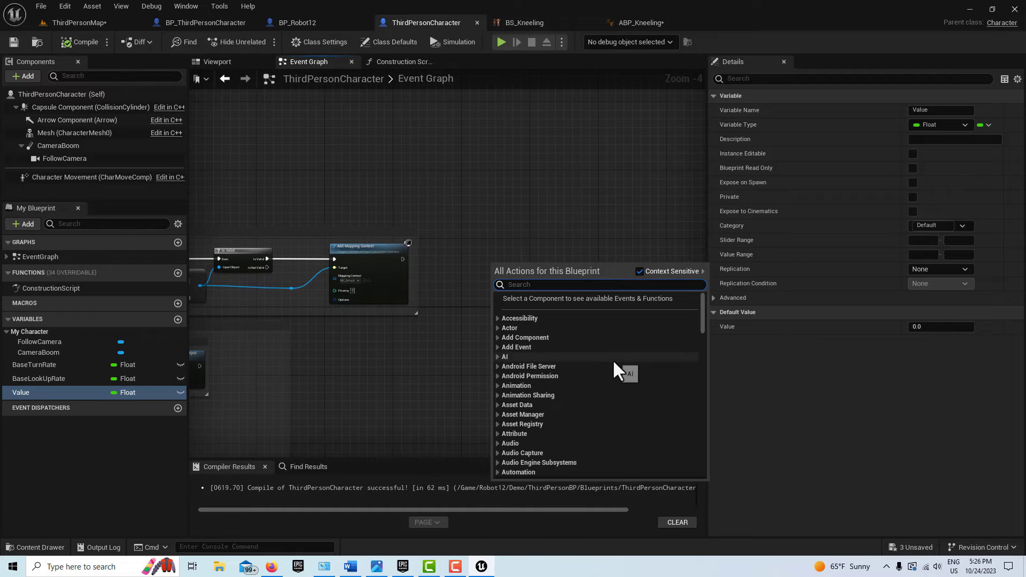
pyautogui.write('add timel')
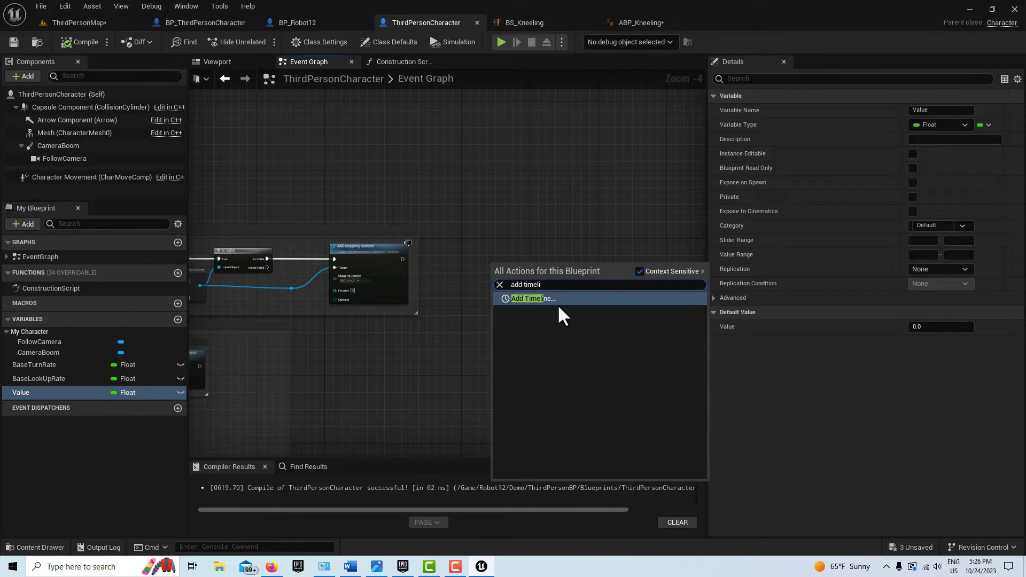
pyautogui.write('i')
pyautogui.click(556, 302)
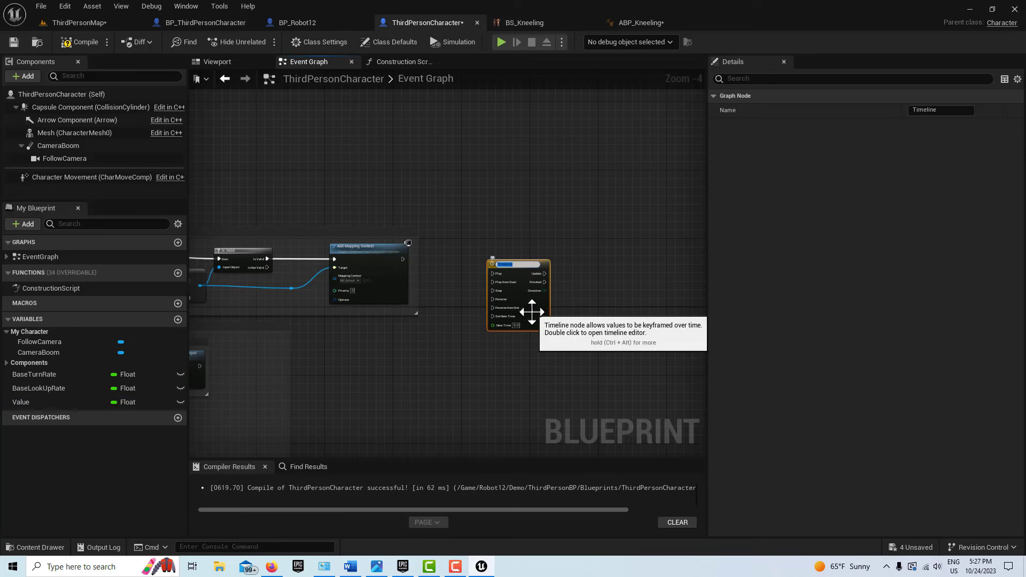
pyautogui.doubleClick(531, 312)
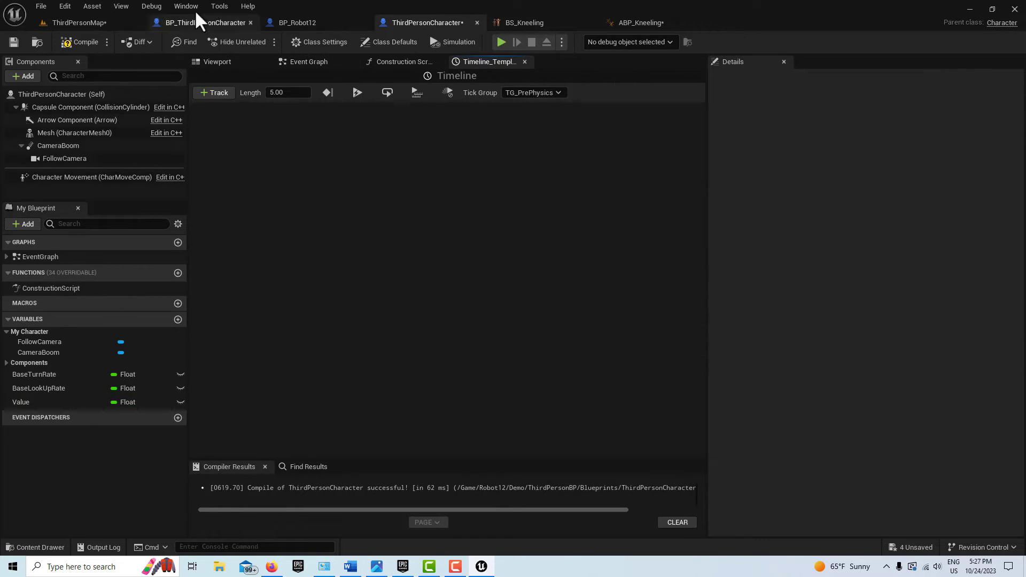
# - Add a float track NewTrack_0 with a first key at time 0, value 0
pyautogui.click(209, 97)
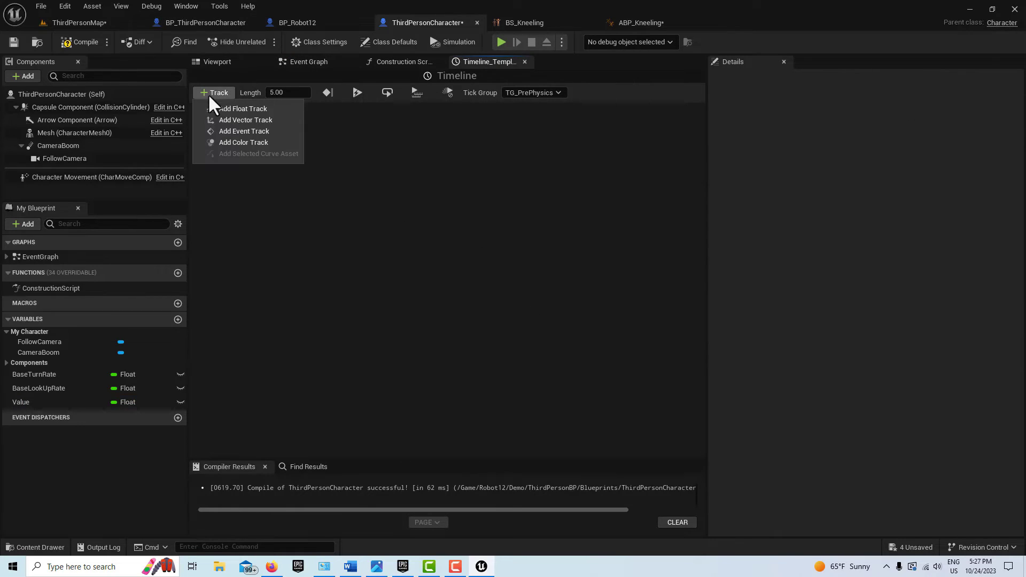
pyautogui.click(224, 107)
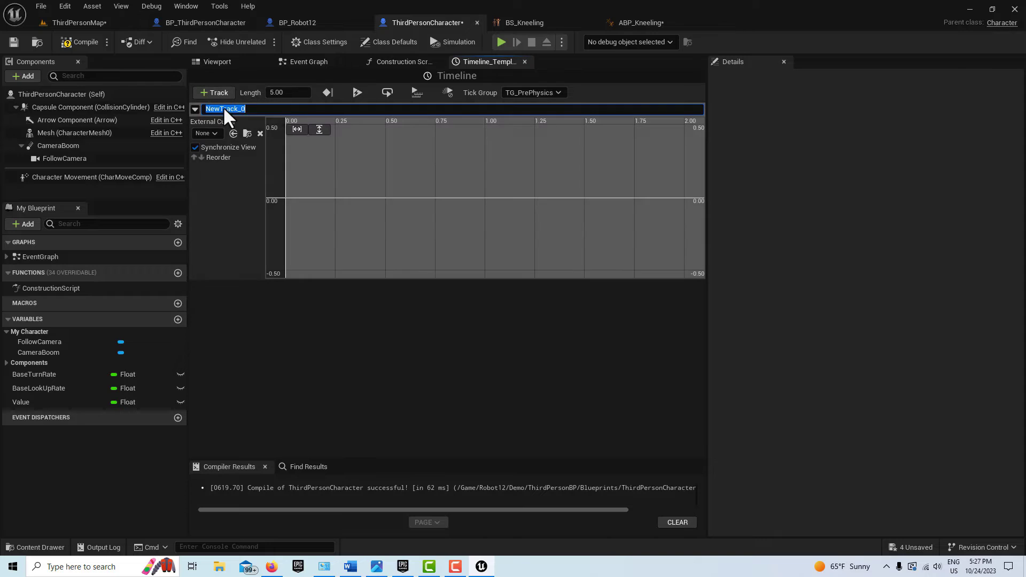
pyautogui.click(285, 197)
pyautogui.rightClick(285, 197)
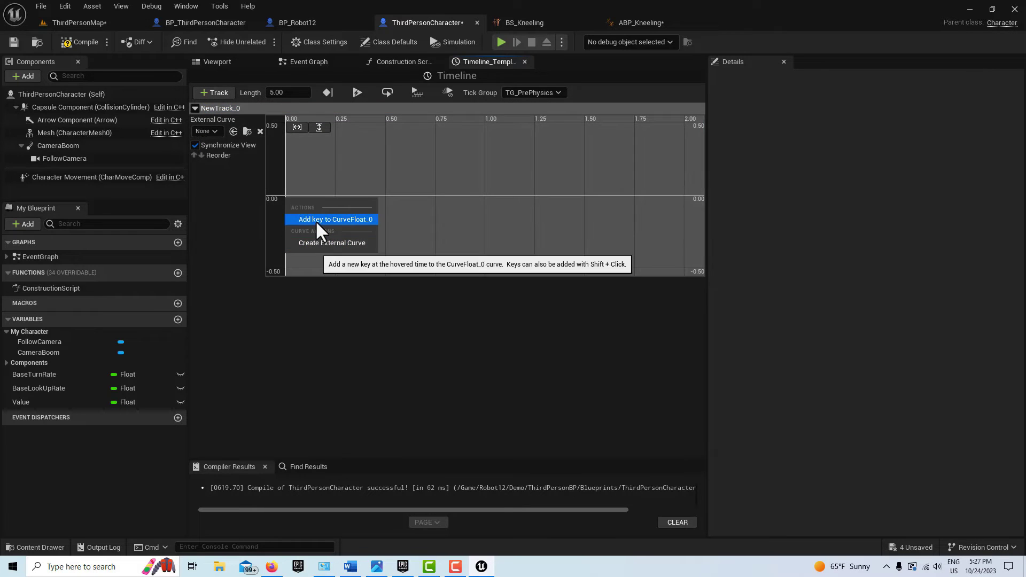
pyautogui.click(315, 220)
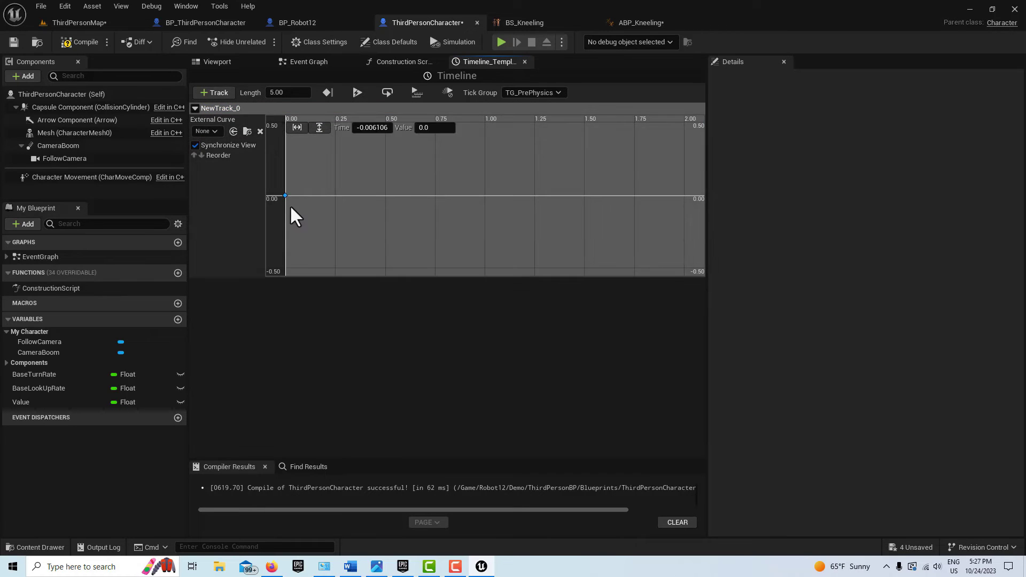
pyautogui.click(366, 127)
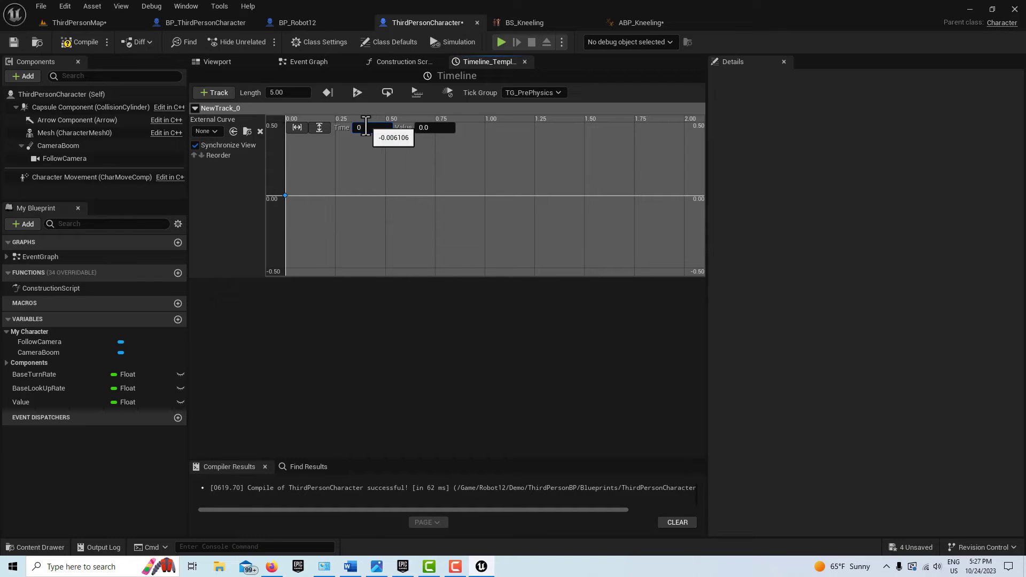
pyautogui.press('Return')
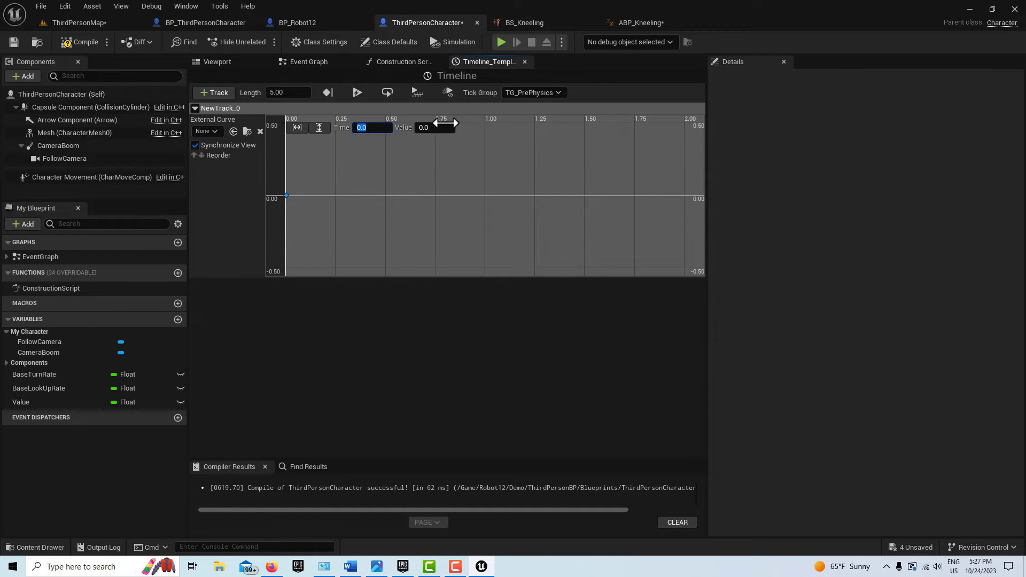
# - Add a second key at 5 seconds with value 100 and fit the curve in view
pyautogui.rightClick(502, 195)
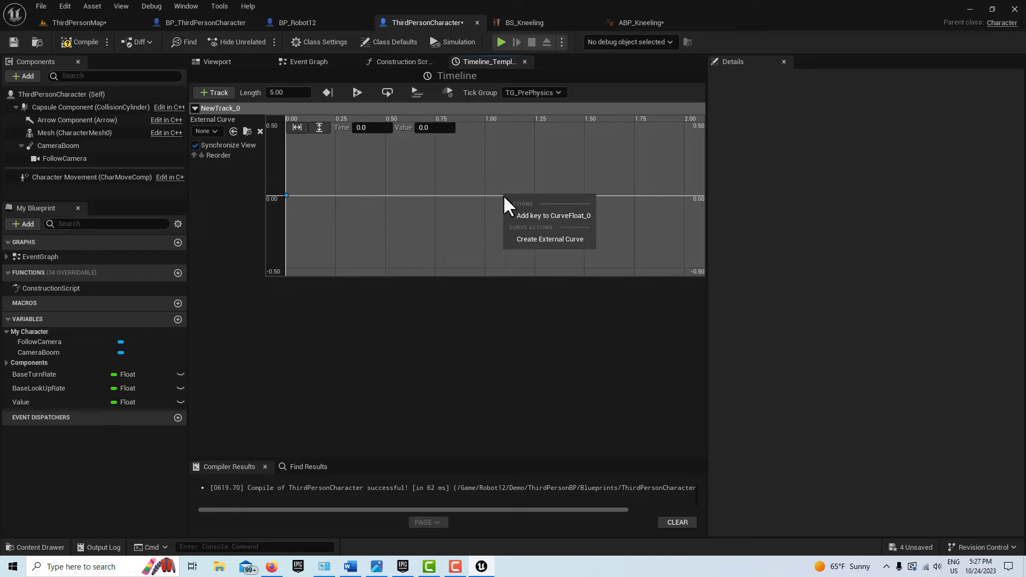
pyautogui.click(530, 217)
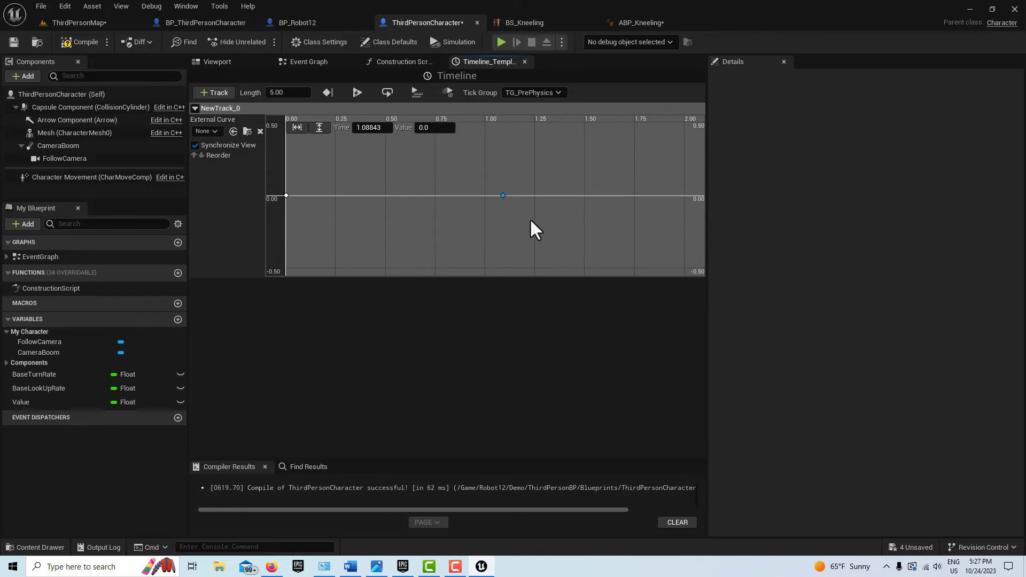
pyautogui.click(374, 128)
pyautogui.write('5')
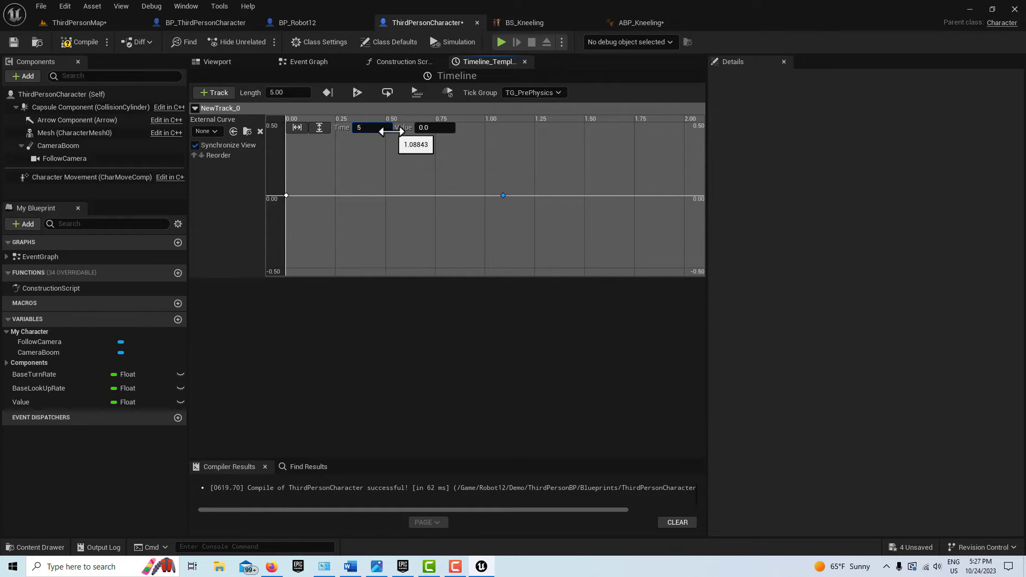
pyautogui.press('Return')
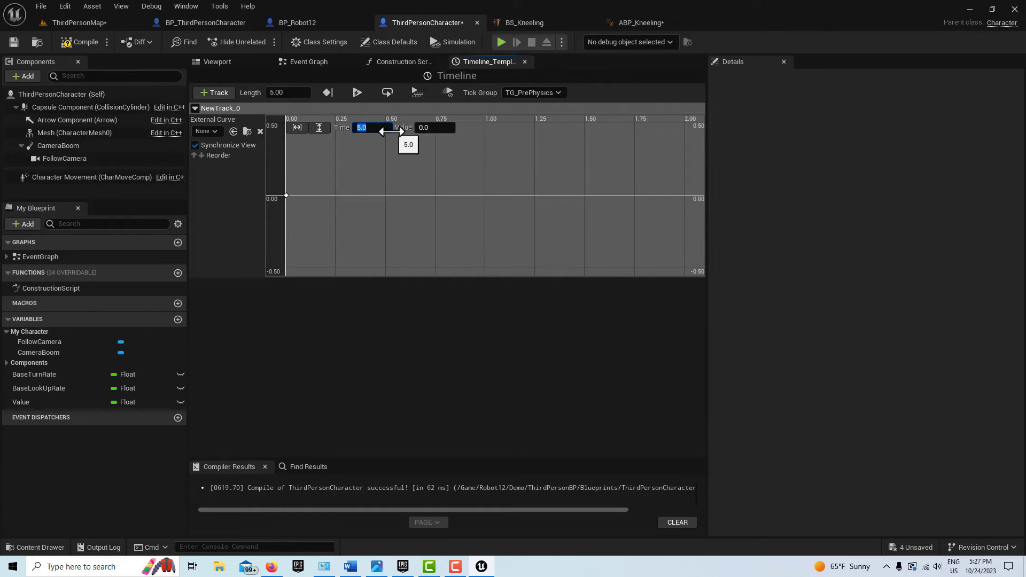
pyautogui.click(437, 128)
pyautogui.write('100')
pyautogui.press('Return')
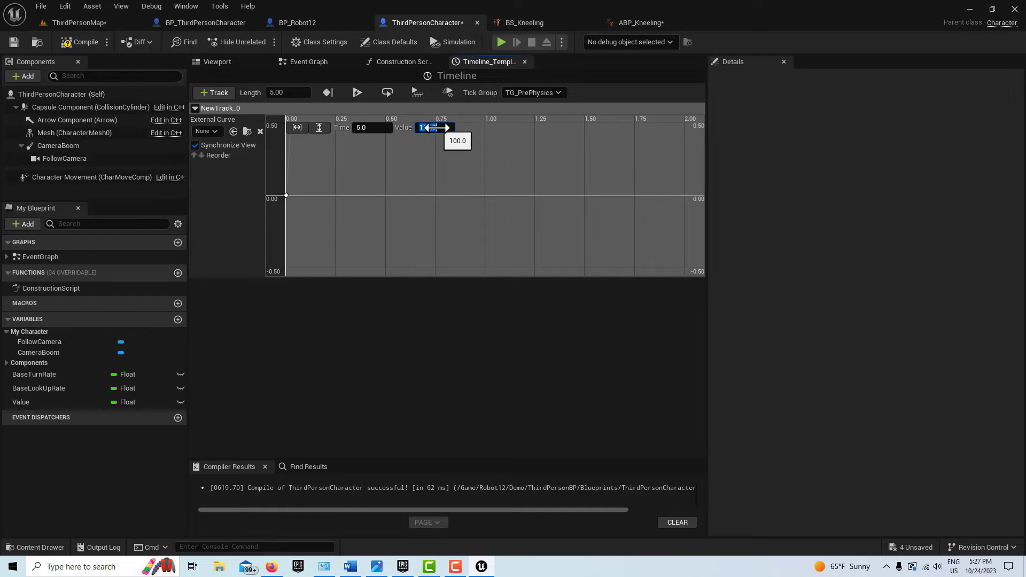
pyautogui.click(297, 128)
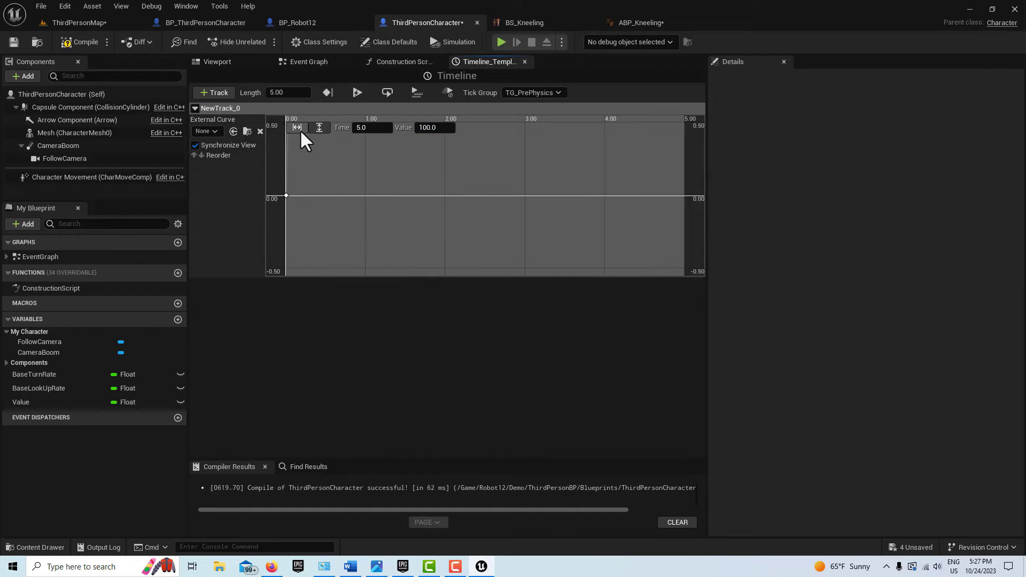
pyautogui.click(320, 128)
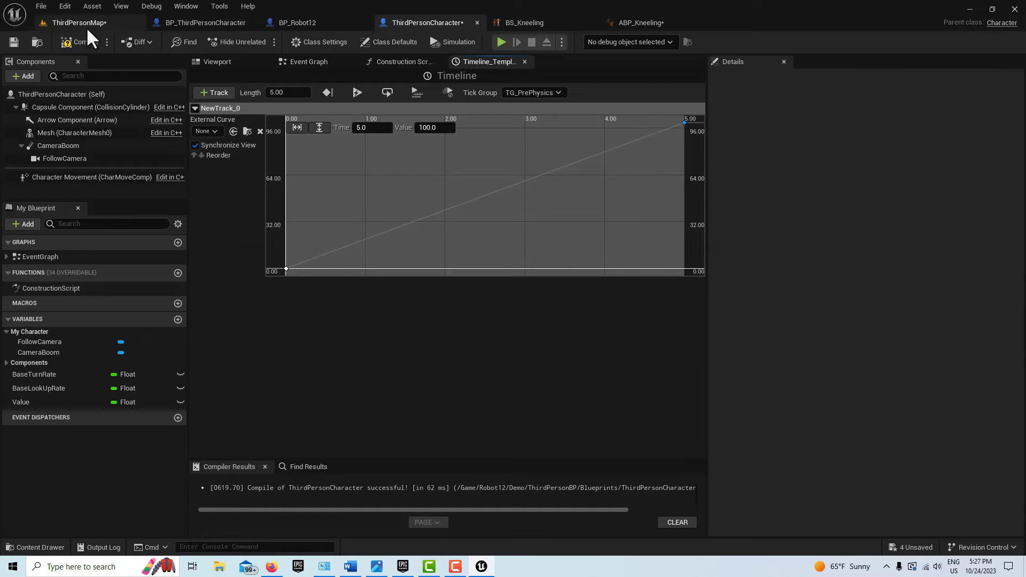
# - Compile and save ThirdPersonCharacter, then return to its Event Graph
pyautogui.click(79, 40)
pyautogui.click(8, 45)
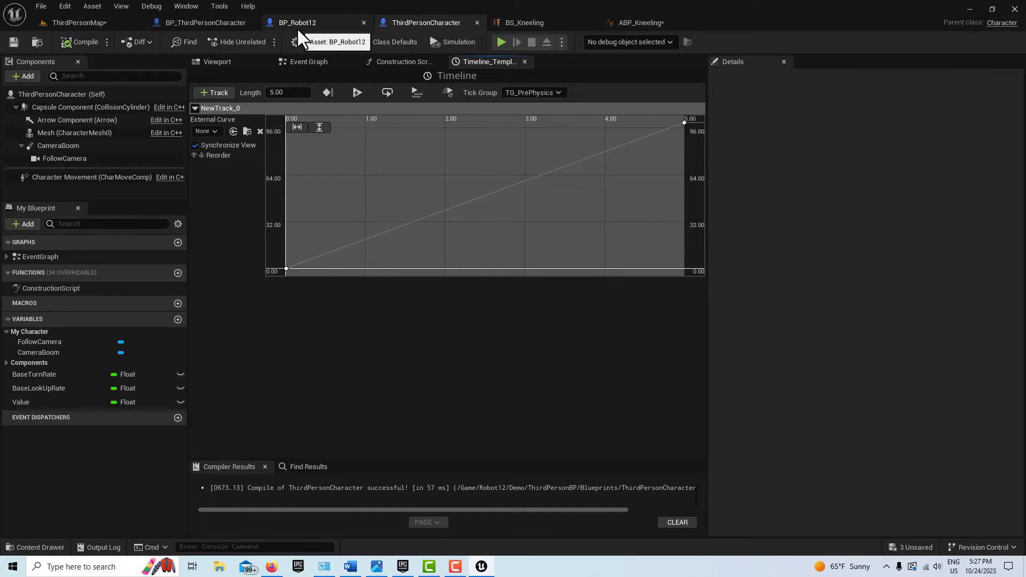
pyautogui.click(310, 63)
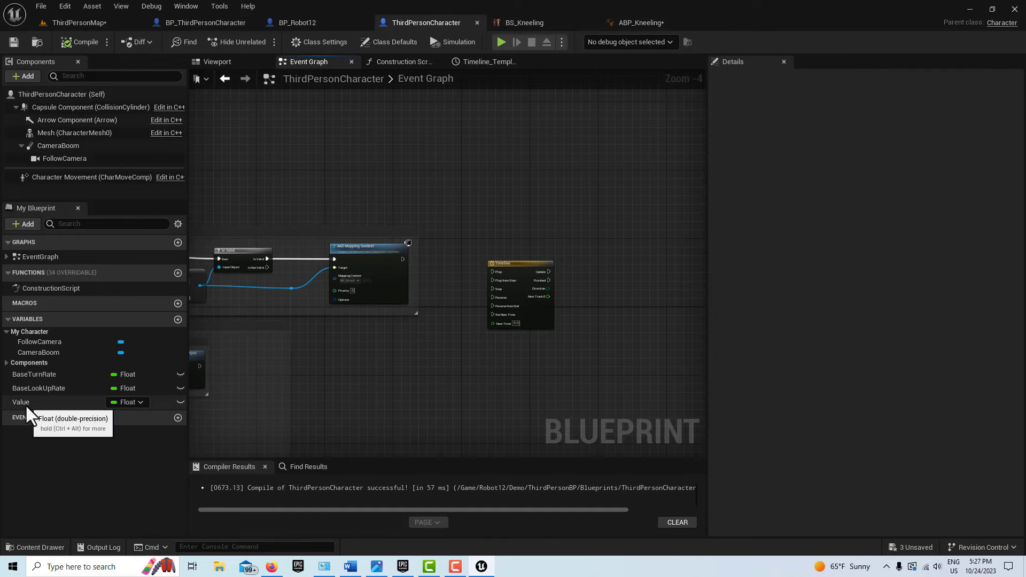
# - Add a Set node for the Value variable in the Event Graph beside the Timeline
pyautogui.click(53, 402)
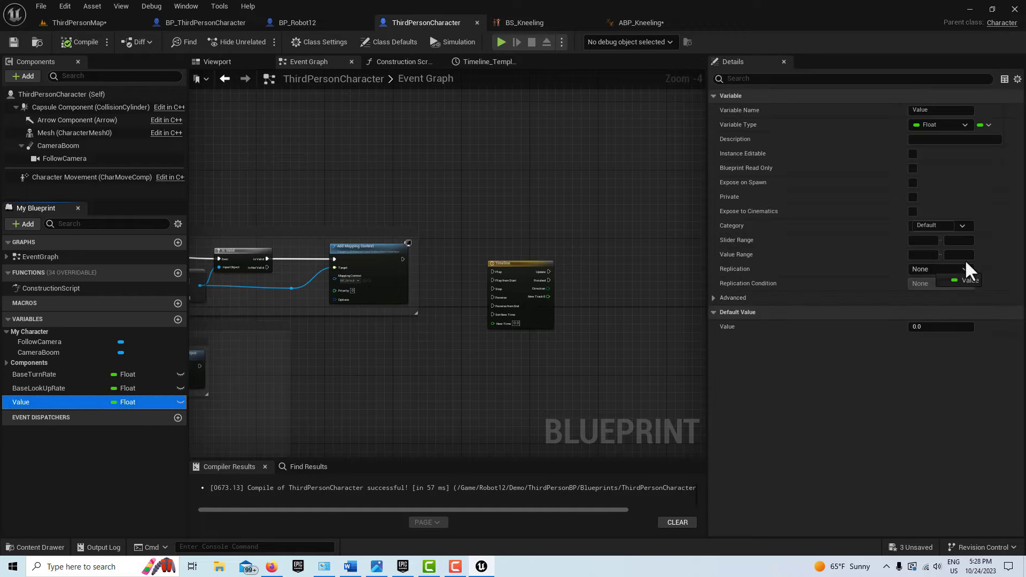
pyautogui.moveTo(53, 401); pyautogui.dragTo(597, 326)
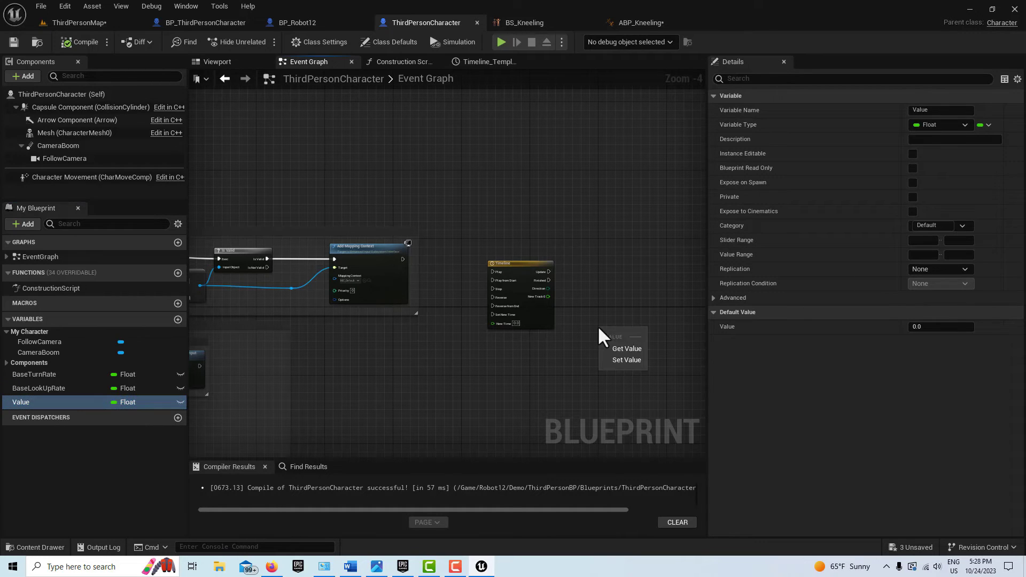
pyautogui.click(627, 360)
pyautogui.moveTo(515, 264); pyautogui.dragTo(514, 271)
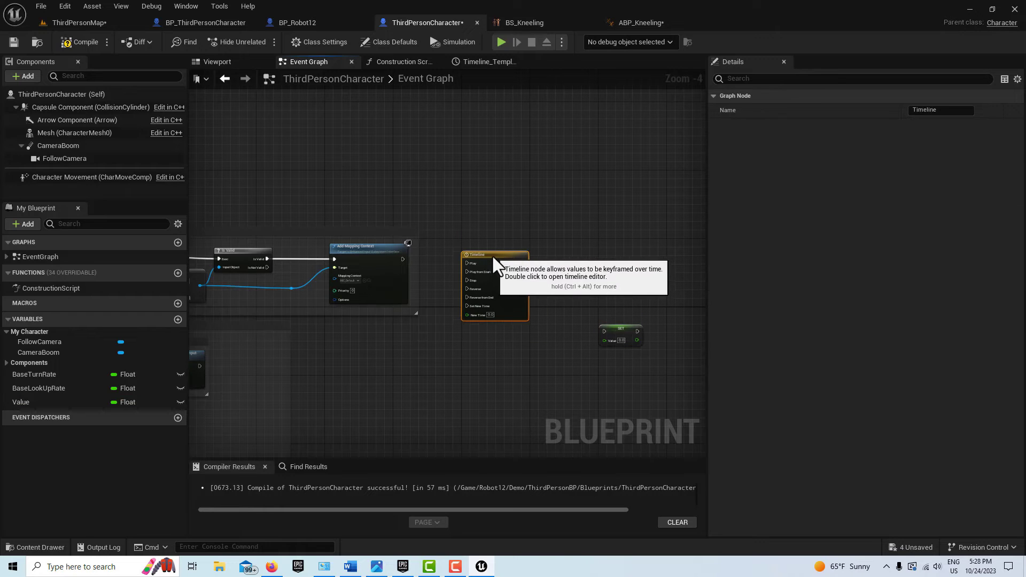
# - Wire Add Mapping Context to Play from Start, Update to SET, and New Track 0 into Value
pyautogui.scroll(3, 487, 337)
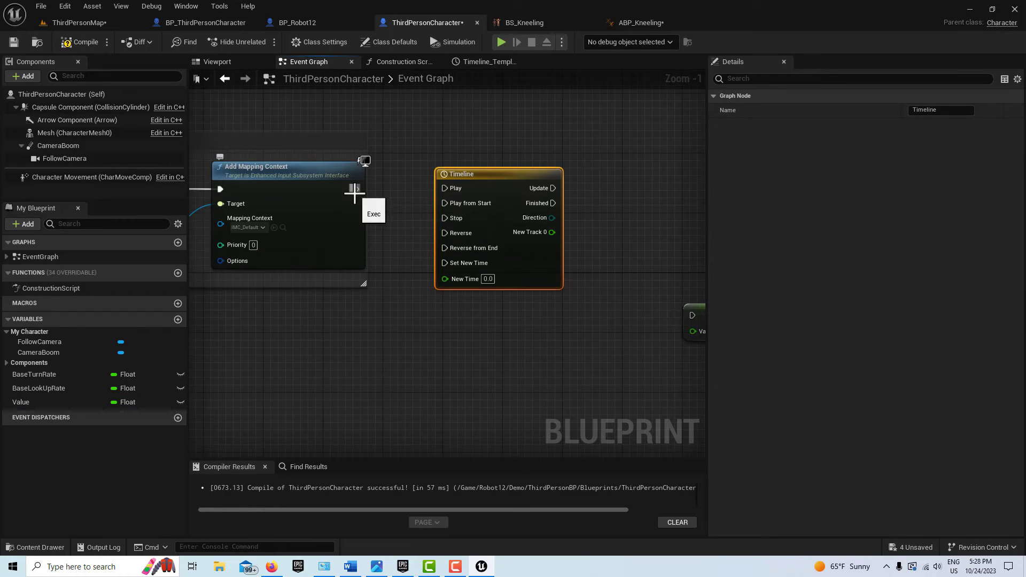
pyautogui.moveTo(356, 189); pyautogui.dragTo(441, 200)
pyautogui.moveTo(555, 188); pyautogui.dragTo(642, 315)
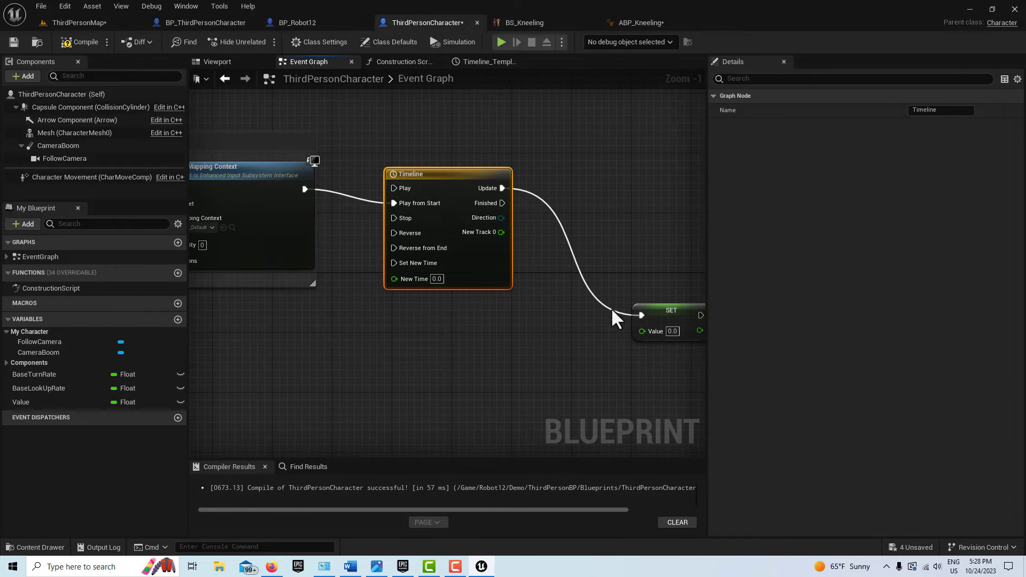
pyautogui.moveTo(500, 232); pyautogui.dragTo(640, 330)
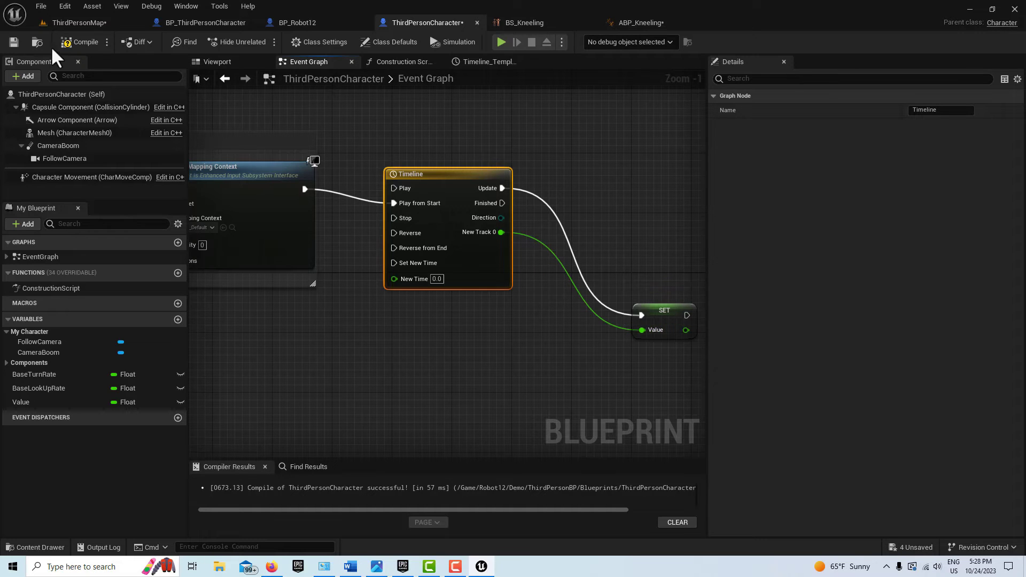
# - Compile and save the blueprint, then return to ThirdPersonMap
pyautogui.click(68, 43)
pyautogui.click(12, 42)
pyautogui.scroll(-1, 390, 394)
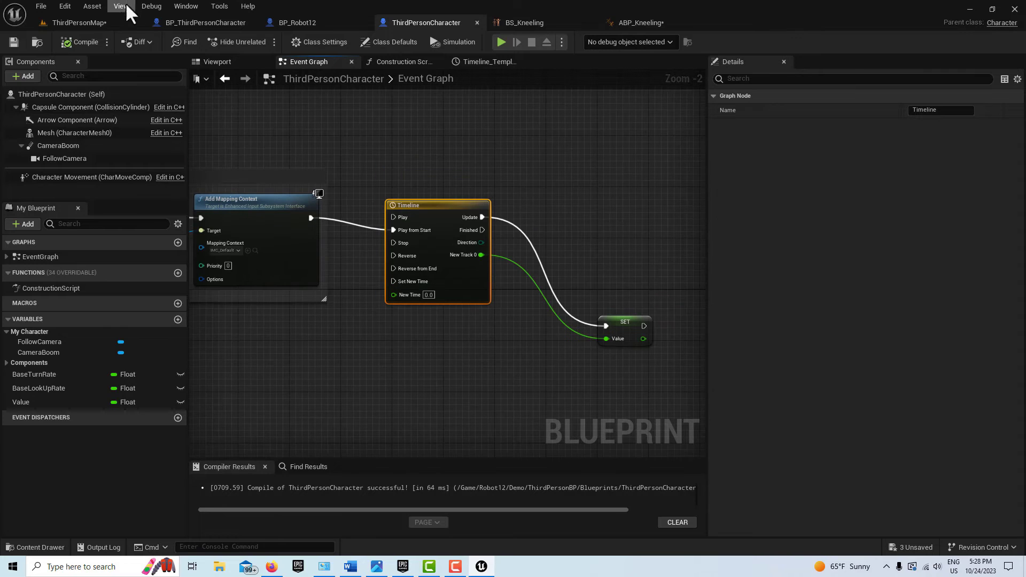
pyautogui.click(95, 21)
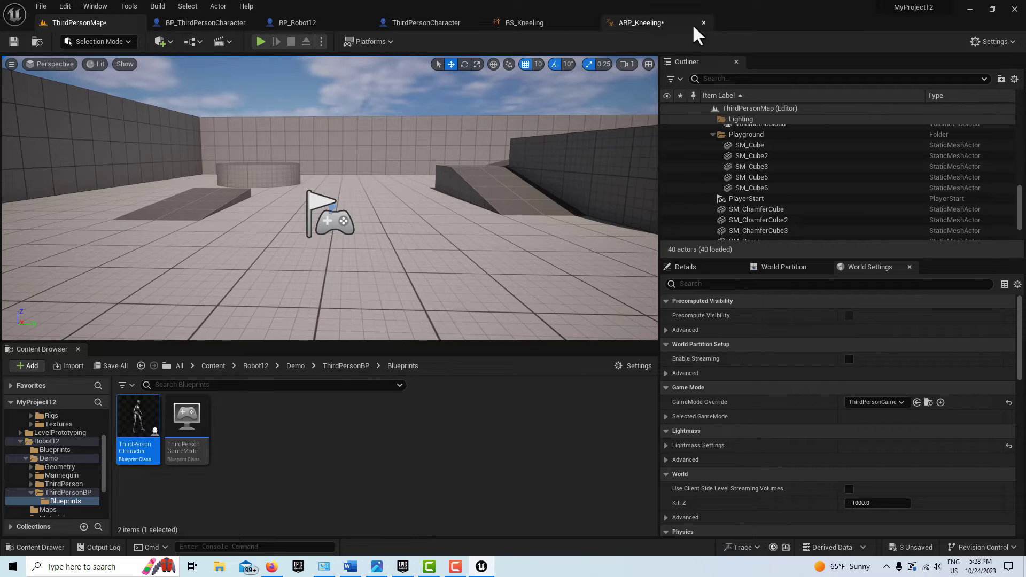
# - In ABP_Kneeling's Event Graph, add a Cast To ThirdPersonCharacter node
pyautogui.click(650, 21)
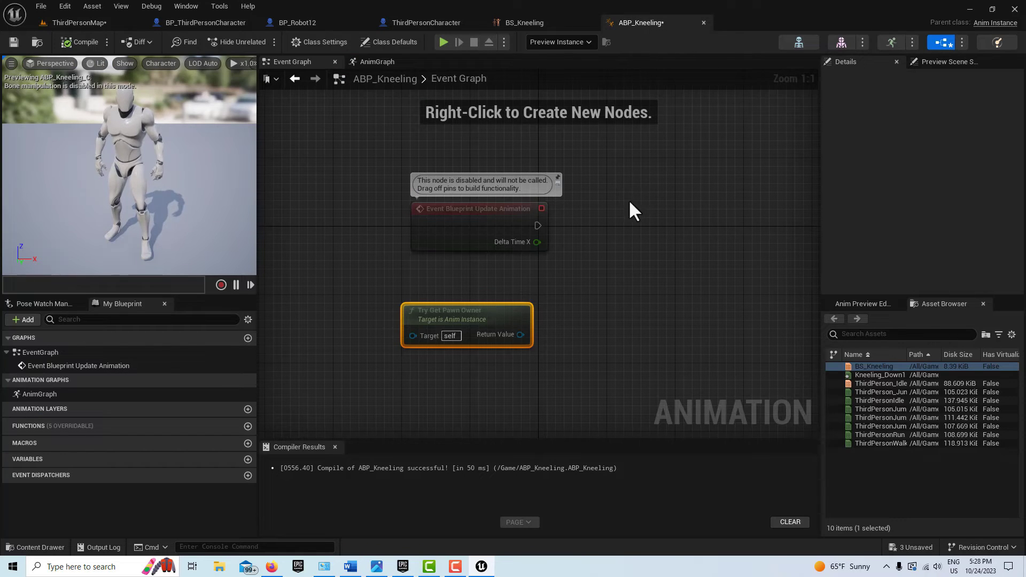
pyautogui.moveTo(630, 273); pyautogui.dragTo(545, 303, button='right')
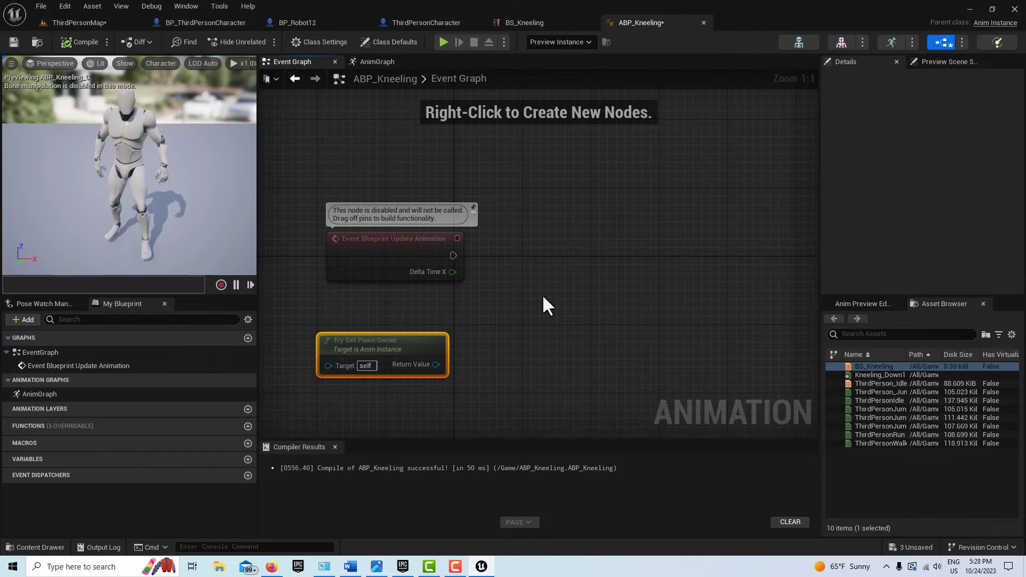
pyautogui.rightClick(530, 273)
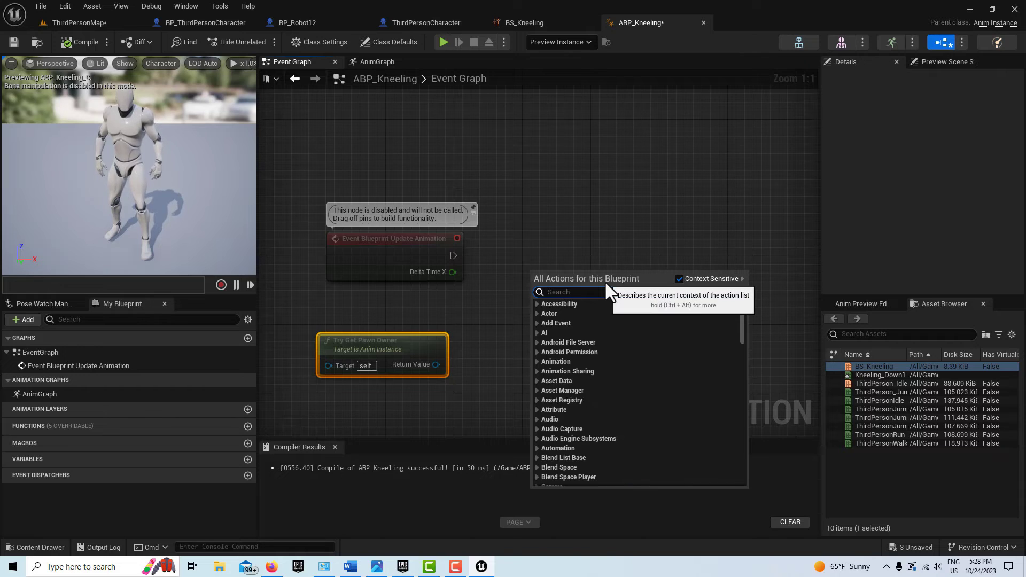
pyautogui.write('cast t')
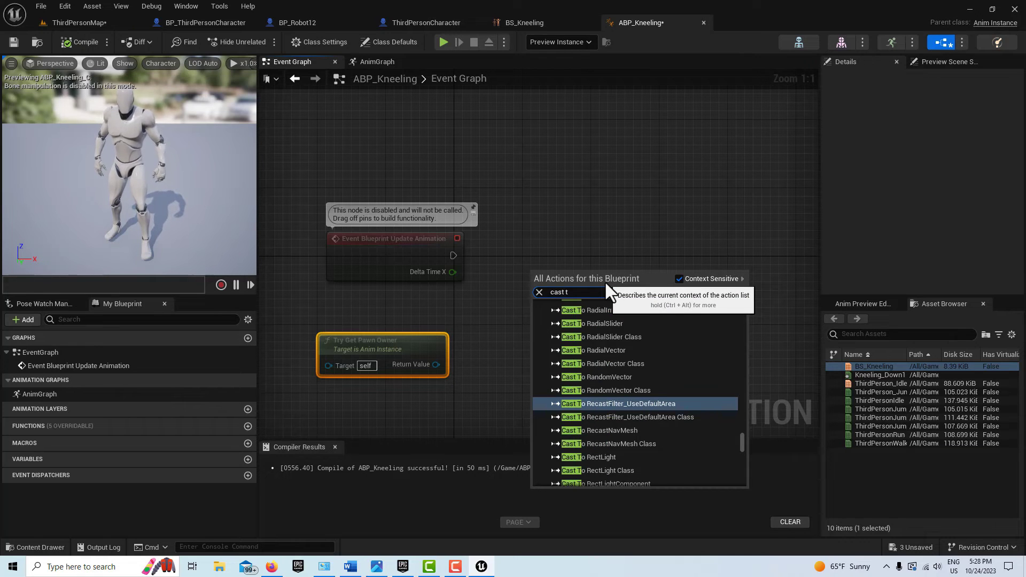
pyautogui.write('o thir')
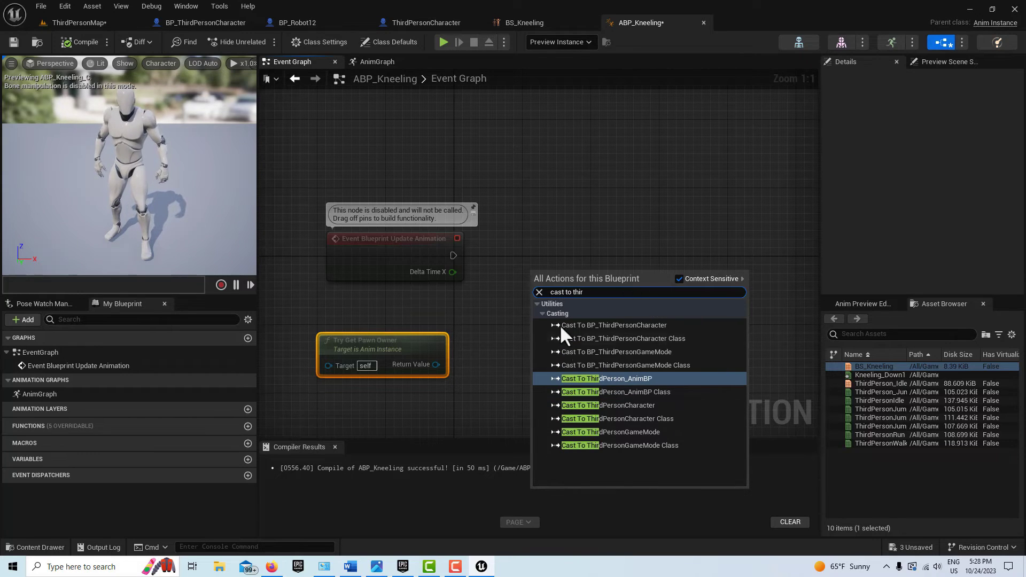
pyautogui.click(652, 404)
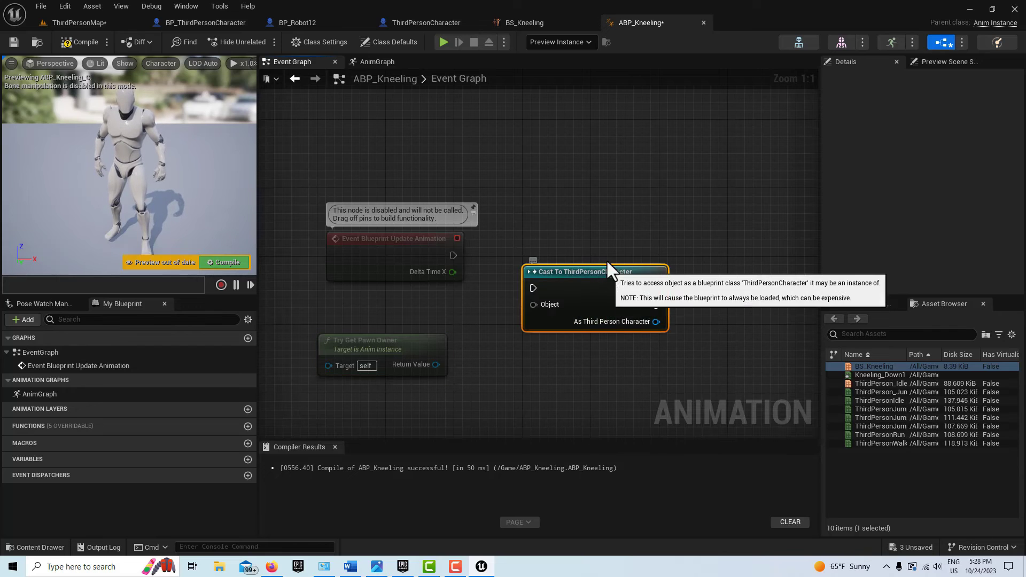
pyautogui.moveTo(607, 261); pyautogui.dragTo(632, 218)
# - Add a Get Player Character node next to Try Get Pawn Owner
pyautogui.rightClick(534, 383)
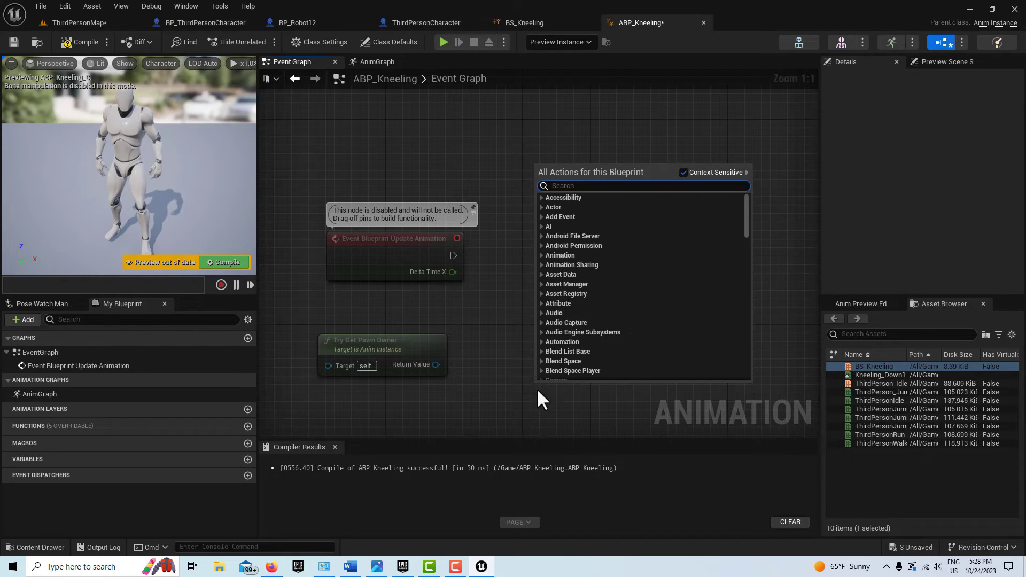
pyautogui.write('get playu')
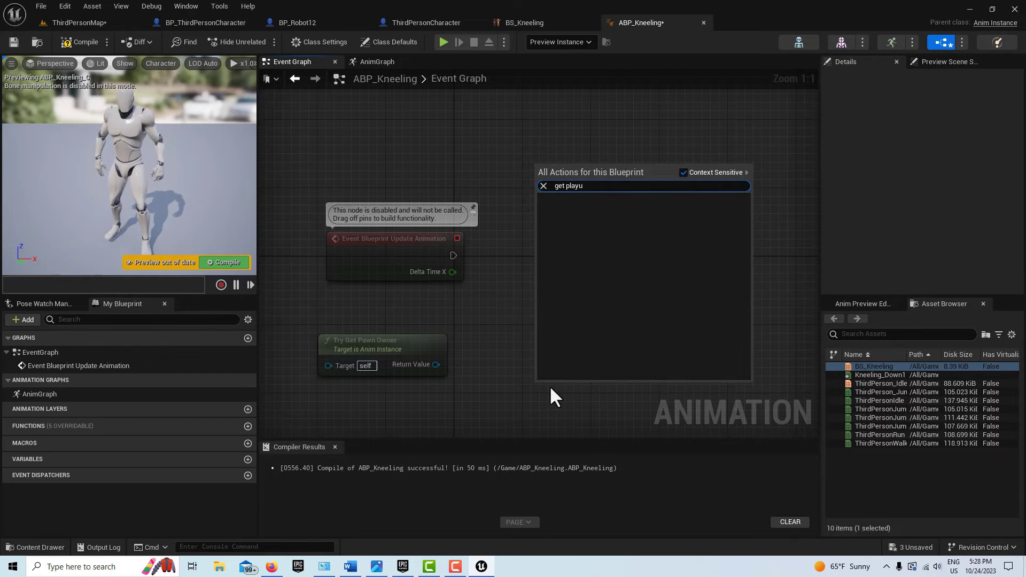
pyautogui.press('BackSpace')
pyautogui.write('er')
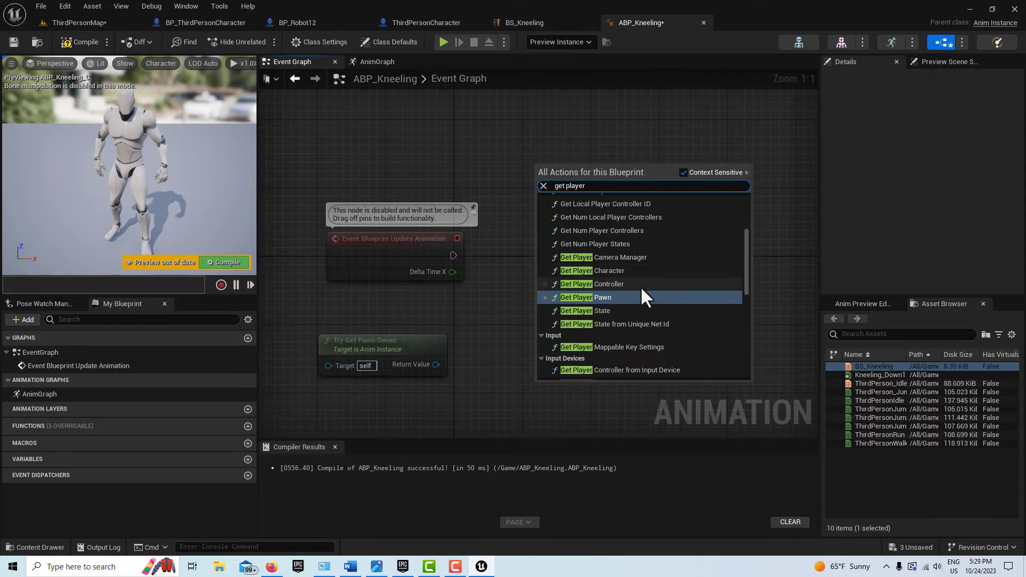
pyautogui.click(627, 271)
pyautogui.moveTo(610, 393); pyautogui.dragTo(431, 301)
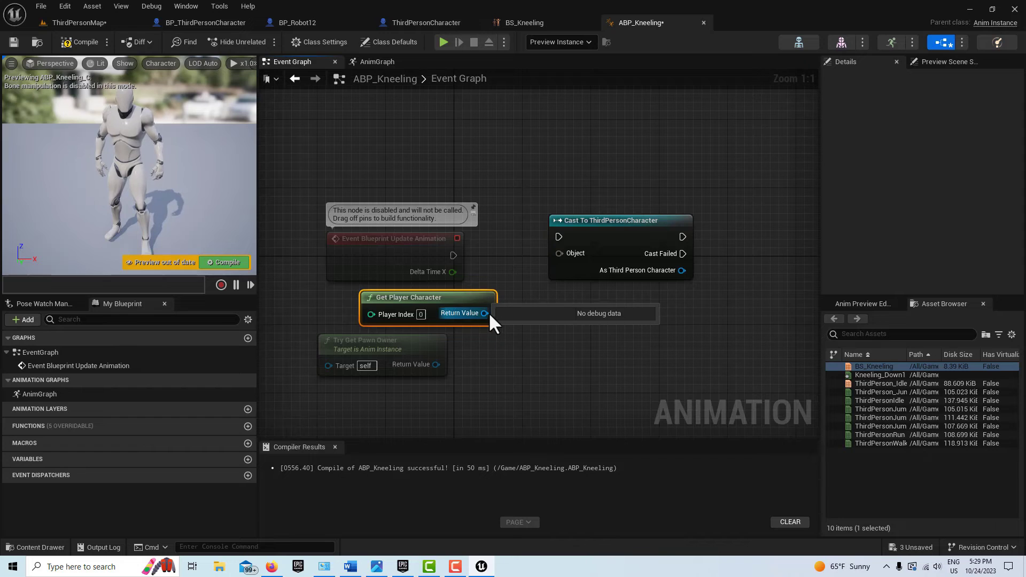
# - Feed Get Player Character into the cast's Object, drive the cast from the update event, and compile
pyautogui.moveTo(484, 314); pyautogui.dragTo(559, 252)
pyautogui.moveTo(454, 256); pyautogui.dragTo(558, 237)
pyautogui.moveTo(558, 238); pyautogui.dragTo(417, 201, button='right')
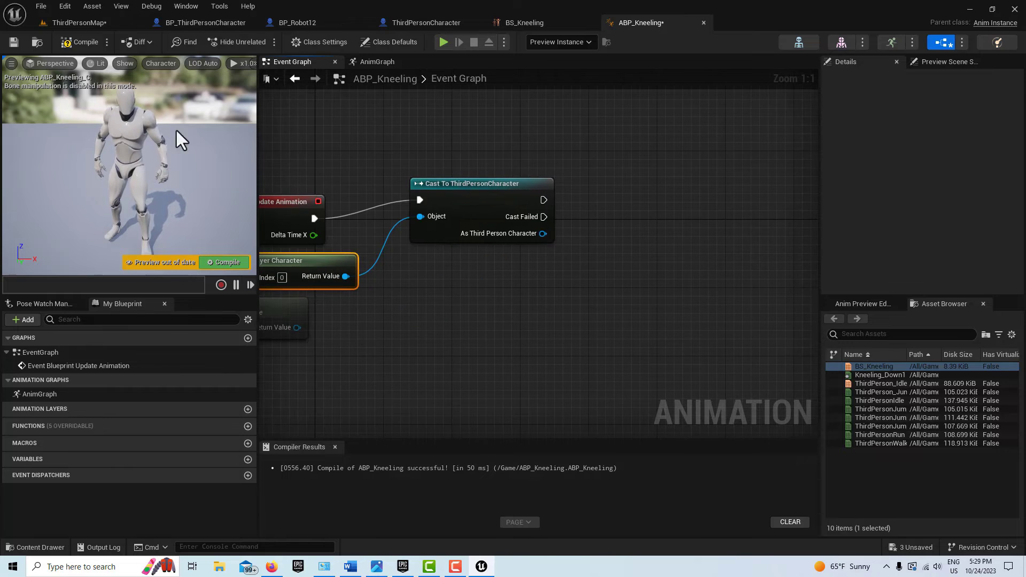
pyautogui.click(94, 43)
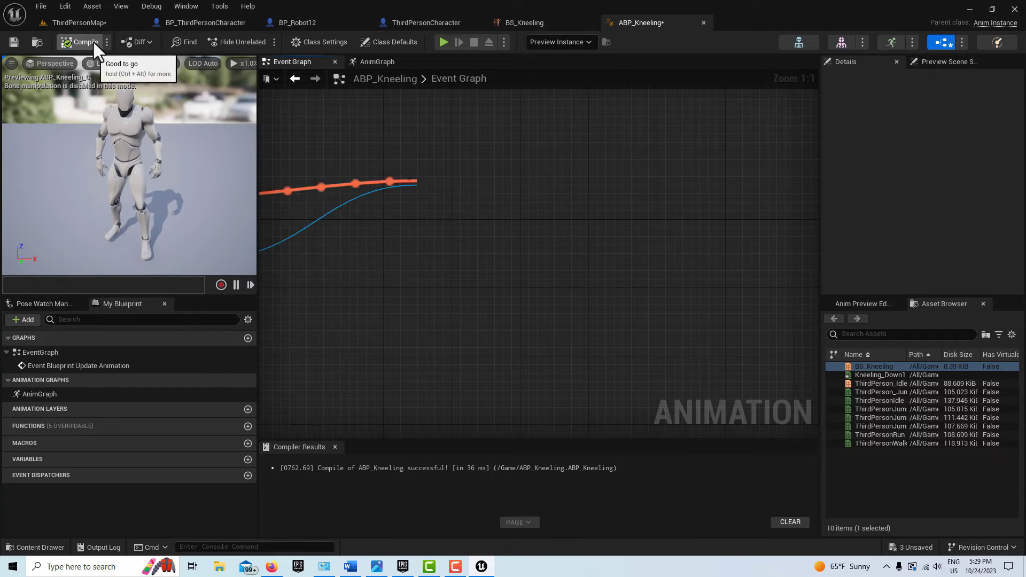
# - Save ABP_Kneeling and add a Get Value node from As Third Person Character
pyautogui.click(14, 41)
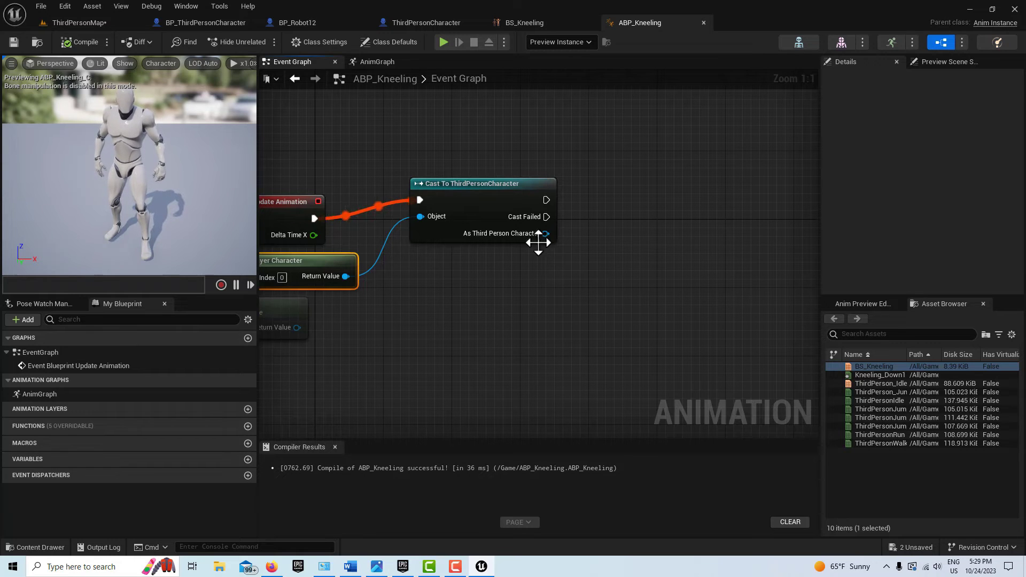
pyautogui.moveTo(545, 234); pyautogui.dragTo(582, 267)
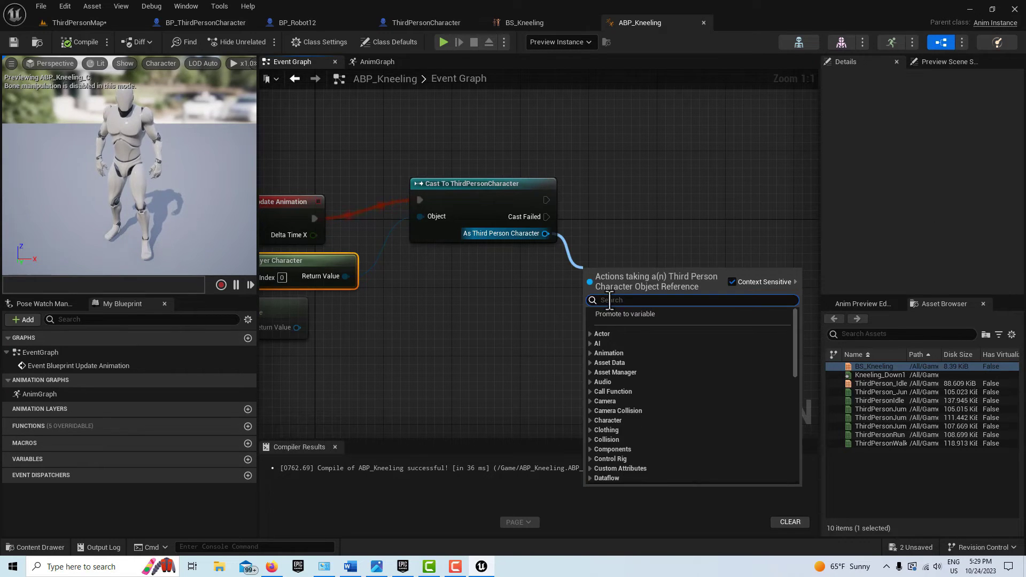
pyautogui.write('get')
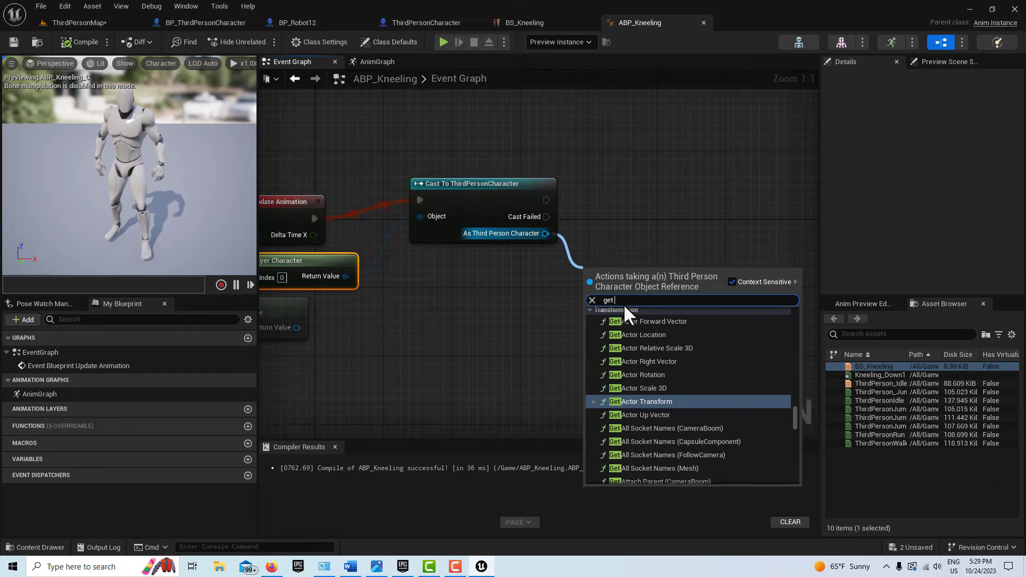
pyautogui.write(' val')
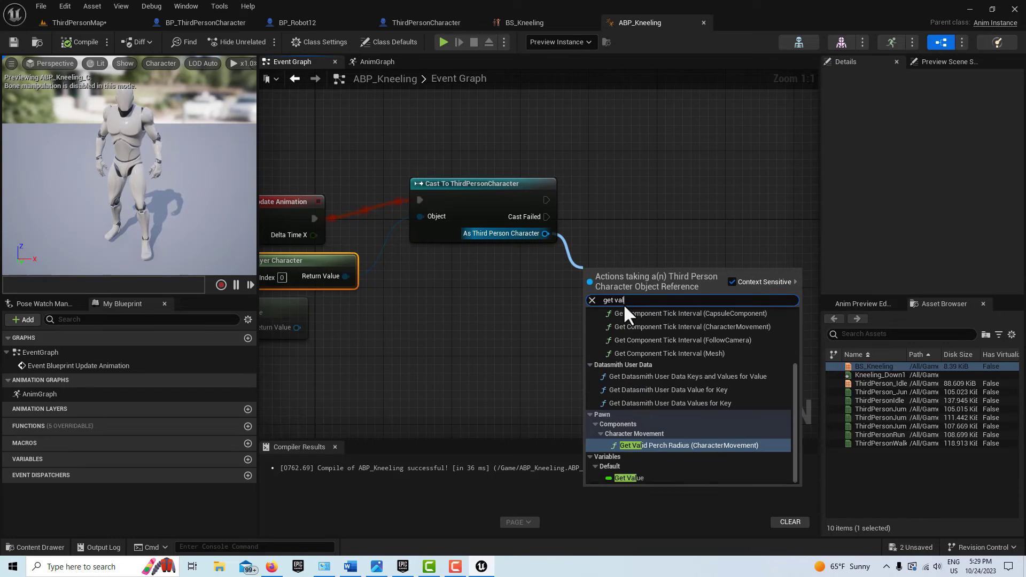
pyautogui.click(625, 479)
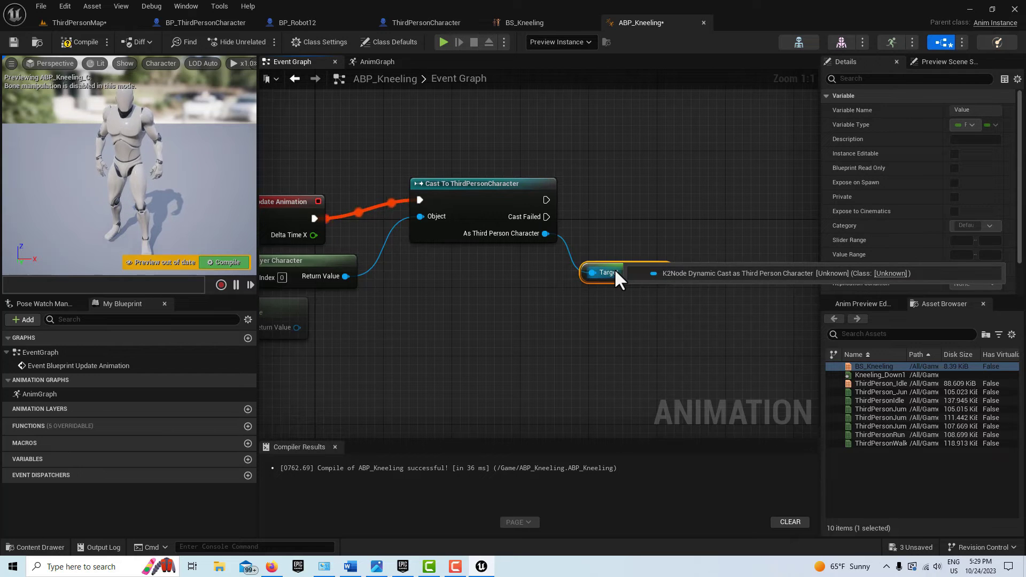
# - Add a SET Value node from the cast's As Third Person Character output
pyautogui.moveTo(609, 268); pyautogui.dragTo(615, 309)
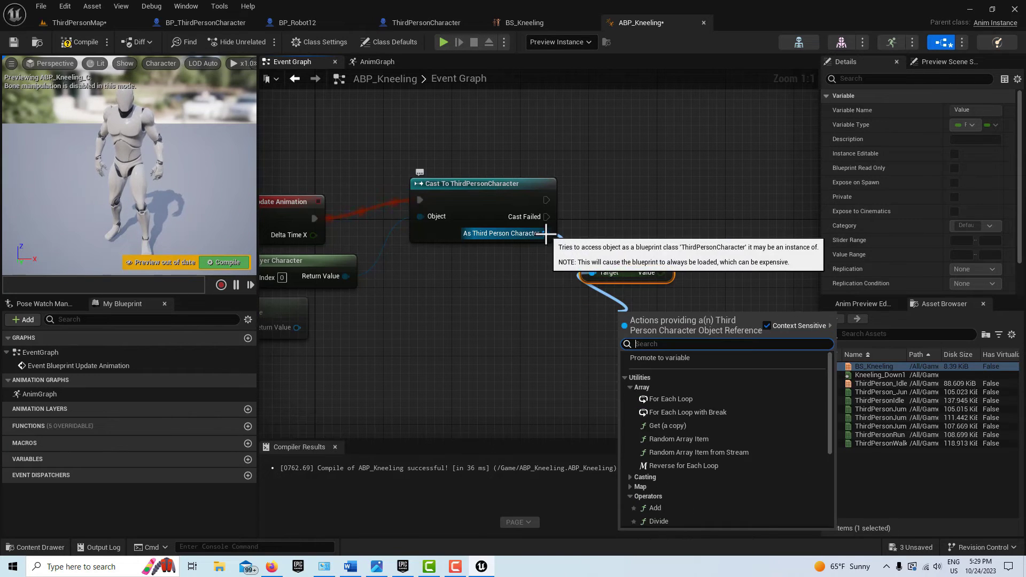
pyautogui.moveTo(545, 233); pyautogui.dragTo(607, 246)
pyautogui.write('set')
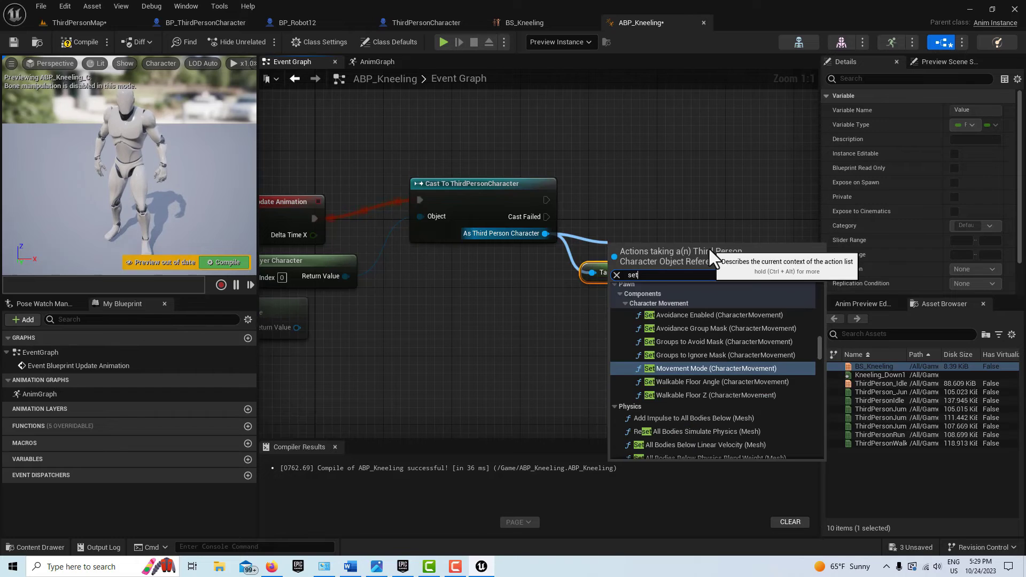
pyautogui.write(' val')
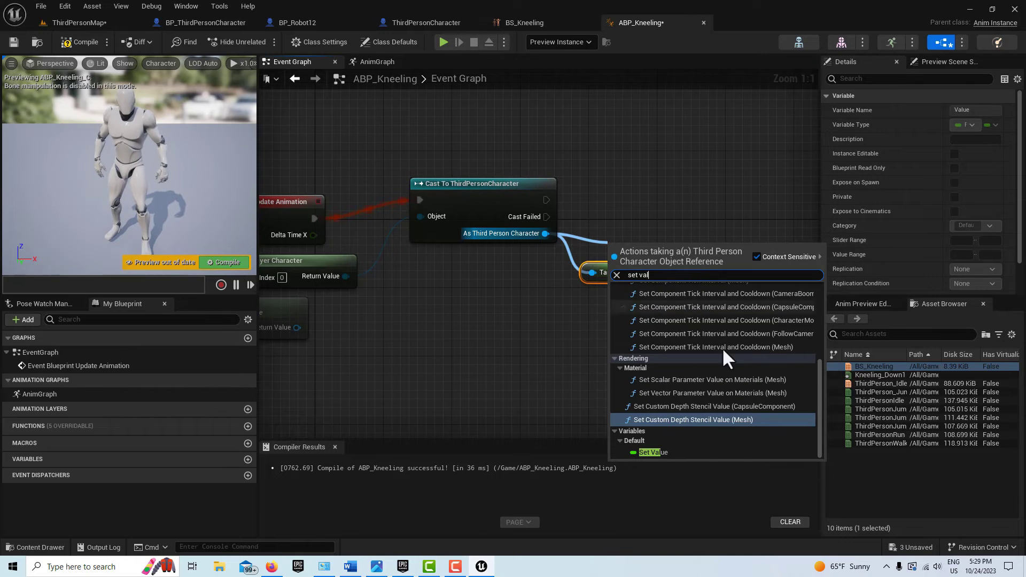
pyautogui.click(656, 452)
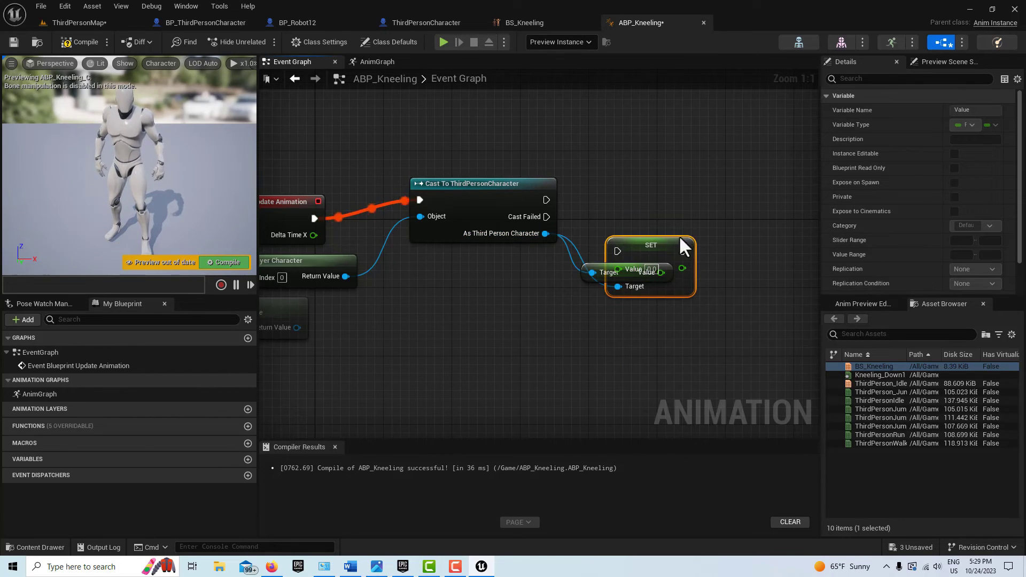
pyautogui.moveTo(670, 236); pyautogui.dragTo(705, 178)
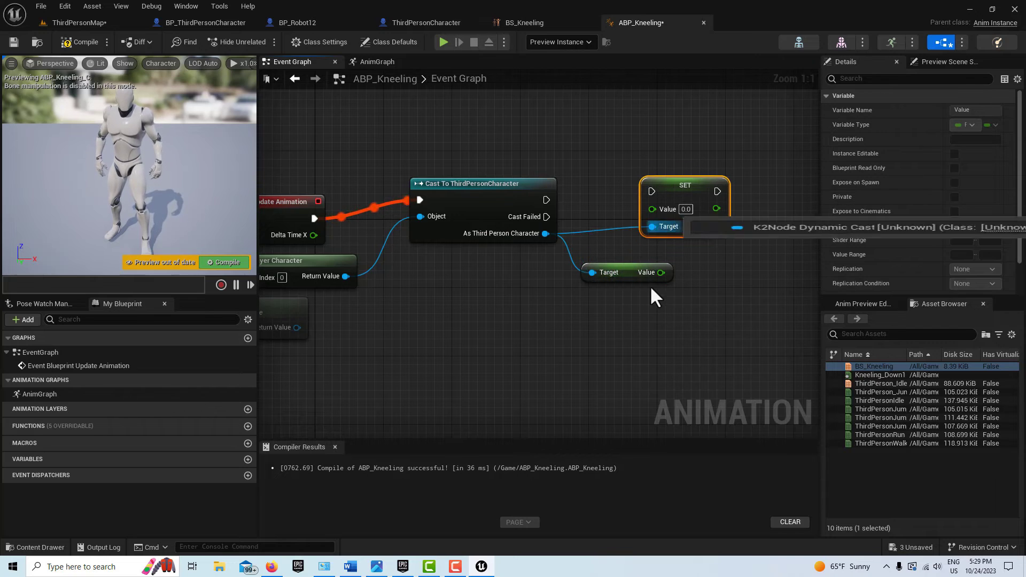
# - Delete the Get Value node, link the cast to SET, then delete the SET Value node
pyautogui.click(626, 272)
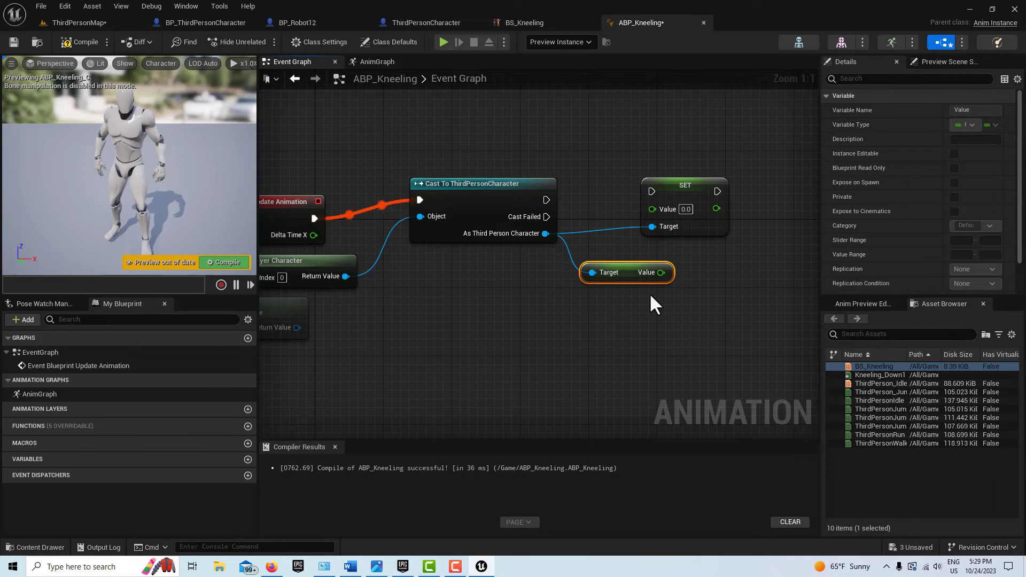
pyautogui.press('Delete')
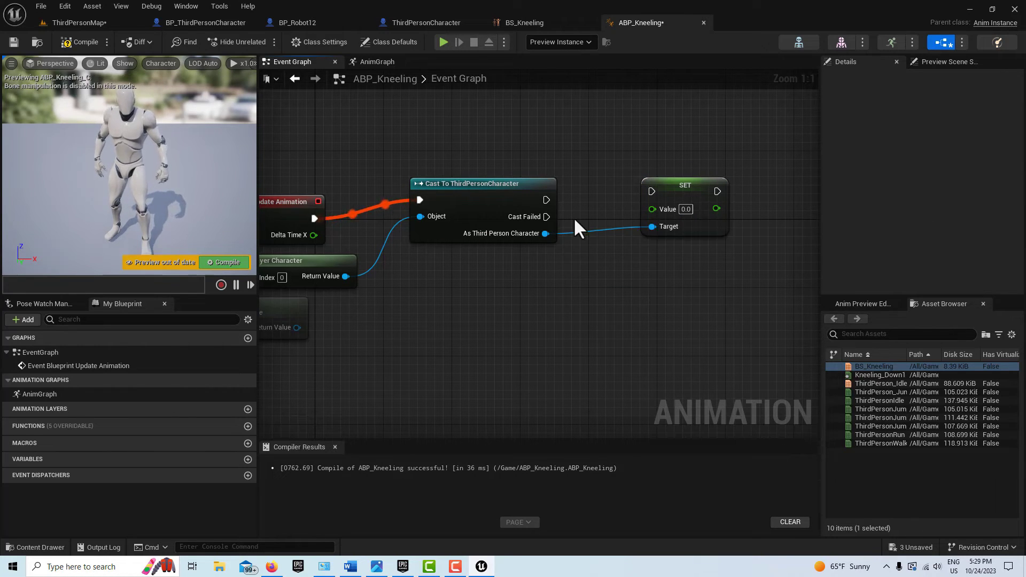
pyautogui.moveTo(545, 200); pyautogui.dragTo(652, 191)
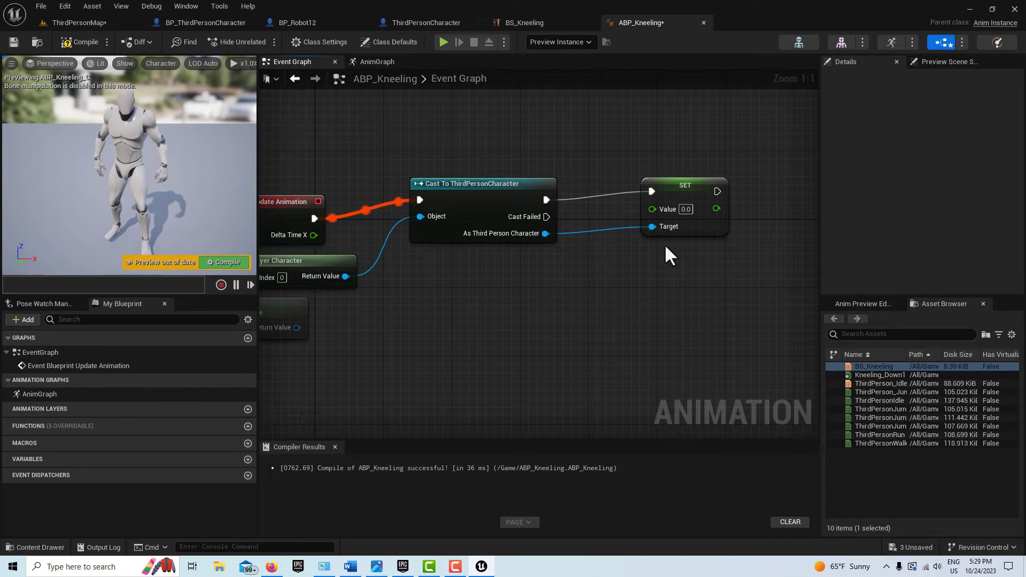
pyautogui.click(692, 190)
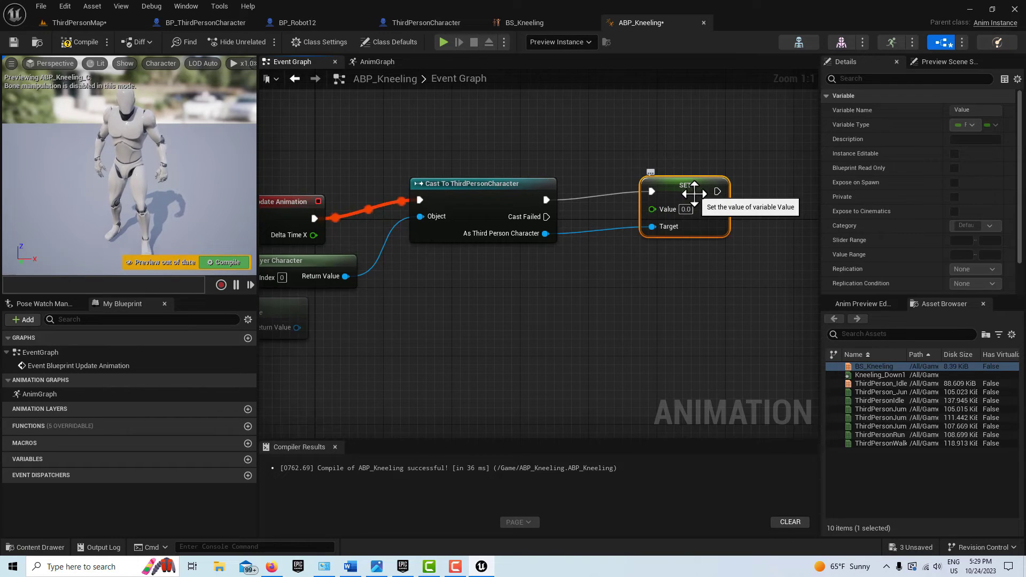
pyautogui.press('Delete')
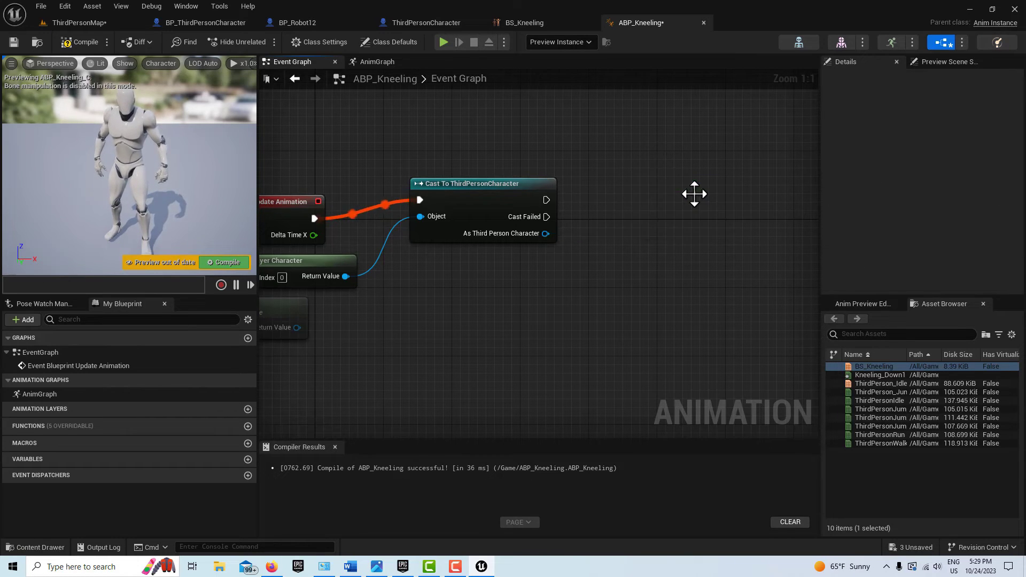
# - Create a Float variable named ValueUpdate in ABP_Kneeling, then compile and save
pyautogui.click(247, 460)
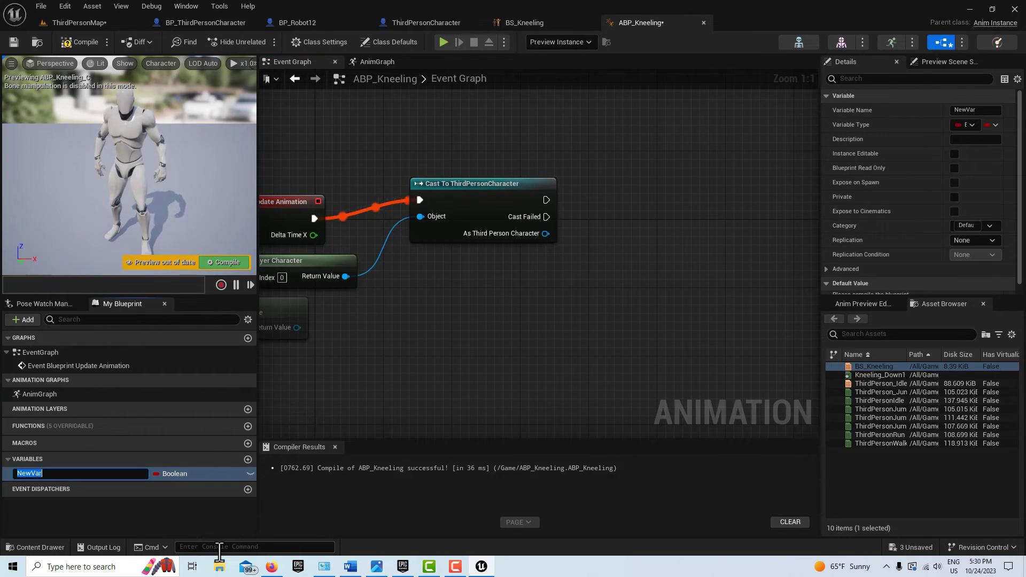
pyautogui.write('ValueUpdate')
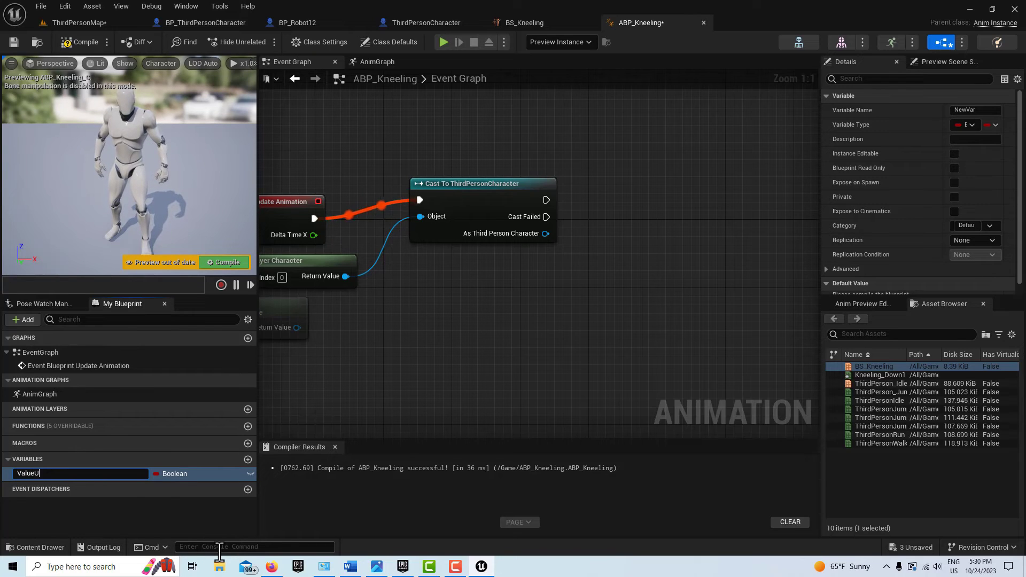
pyautogui.click(191, 473)
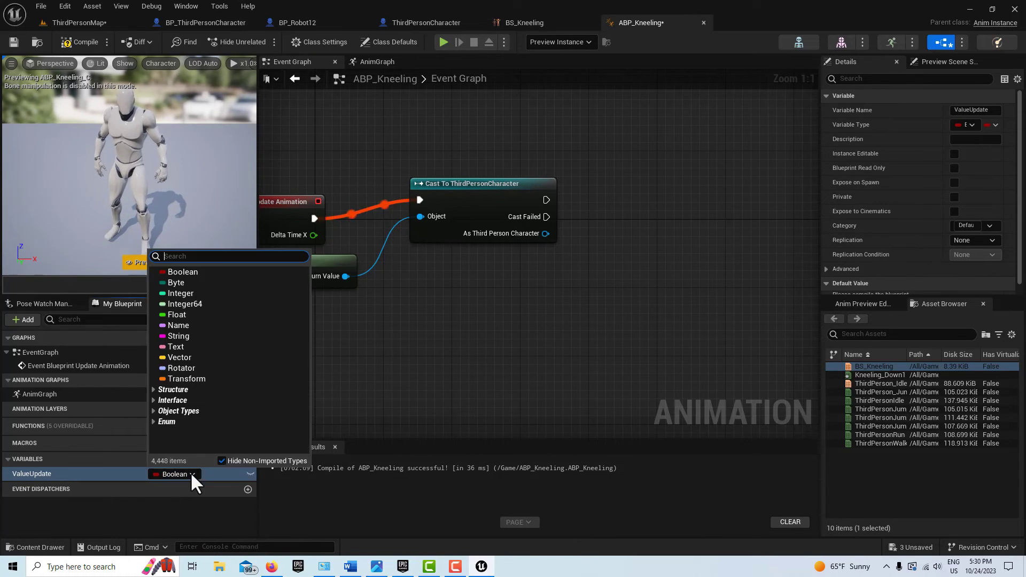
pyautogui.click(180, 314)
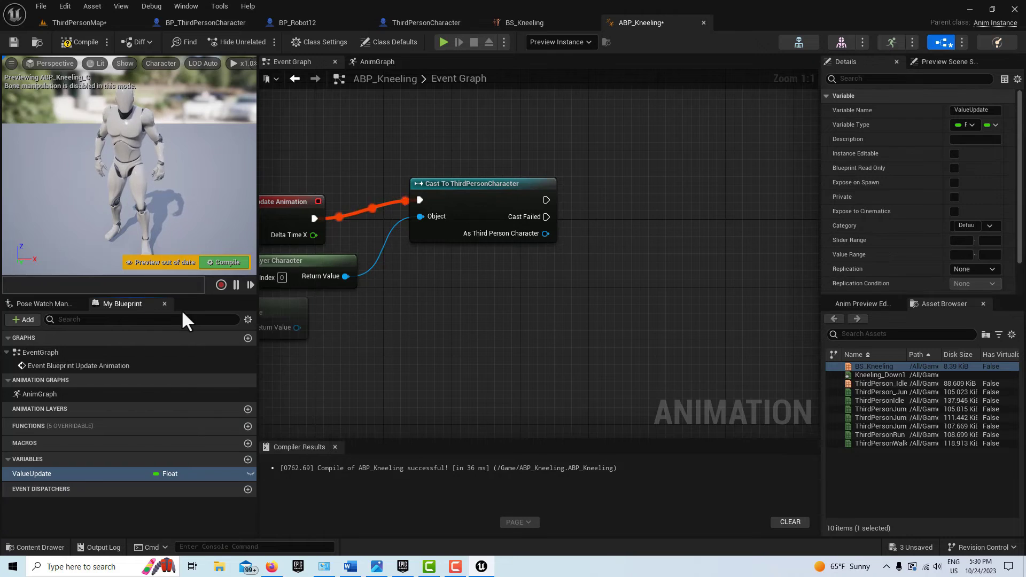
pyautogui.click(79, 42)
pyautogui.click(12, 43)
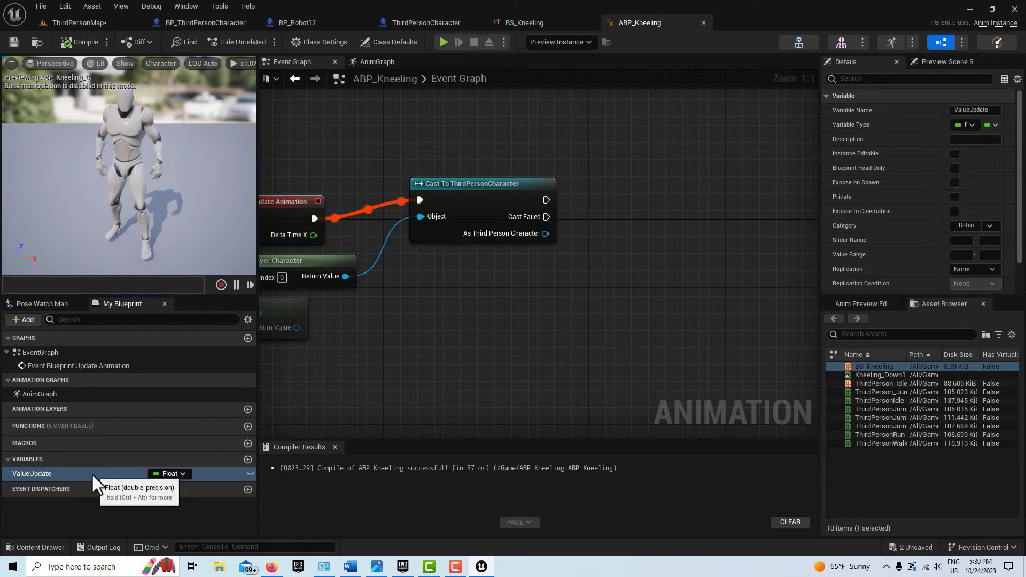
# - Set ValueUpdate from the cast character's Value, running after the successful cast
pyautogui.moveTo(91, 473); pyautogui.dragTo(680, 178)
pyautogui.click(689, 228)
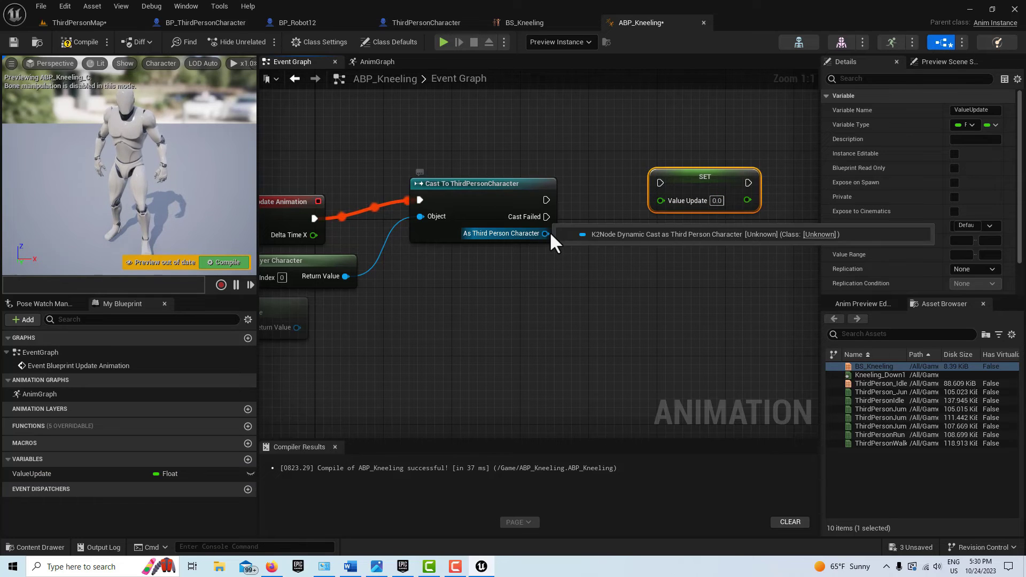
pyautogui.moveTo(546, 233); pyautogui.dragTo(575, 297)
pyautogui.write('get val')
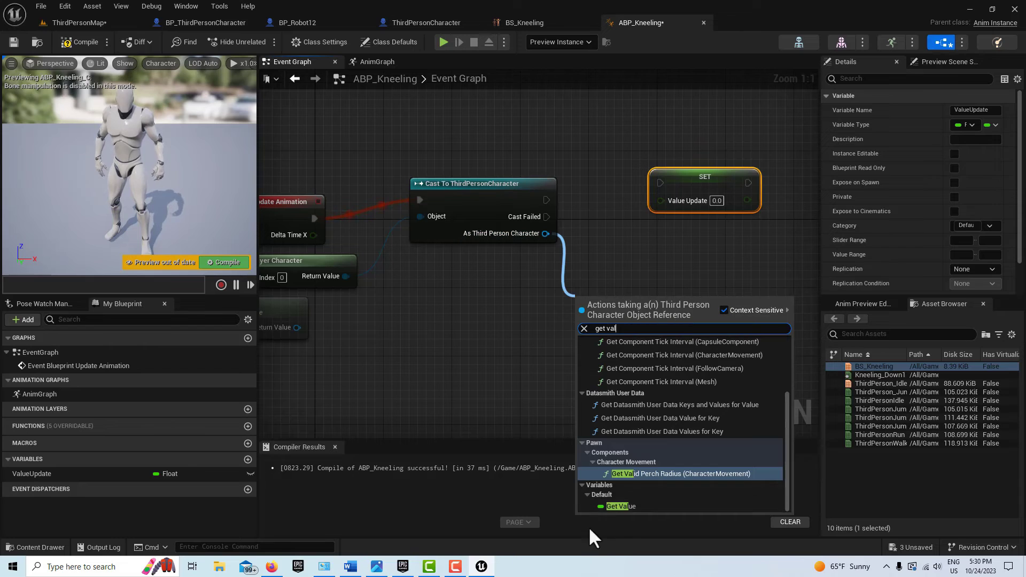
pyautogui.click(614, 506)
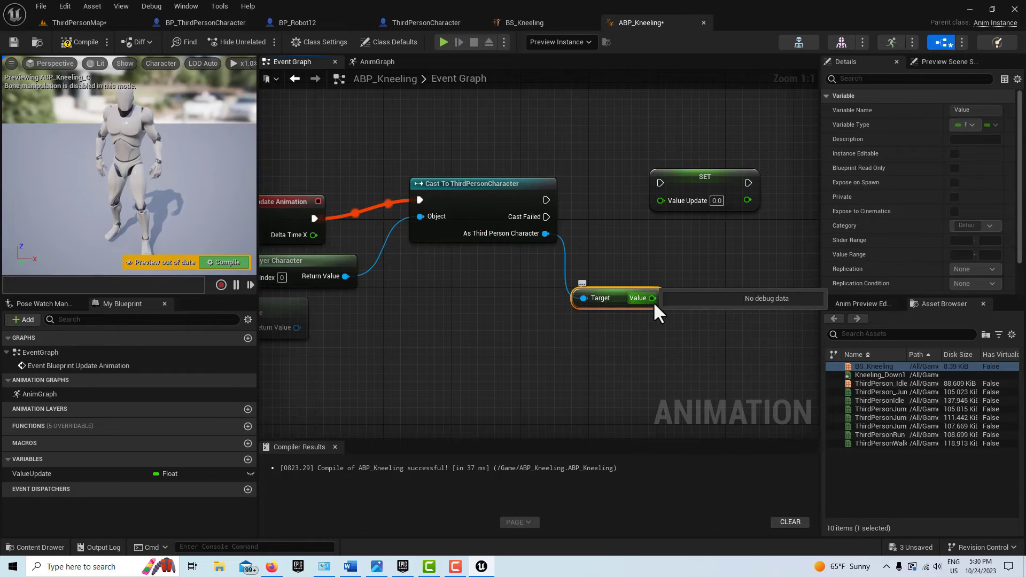
pyautogui.moveTo(653, 298); pyautogui.dragTo(657, 199)
pyautogui.moveTo(545, 200); pyautogui.dragTo(660, 183)
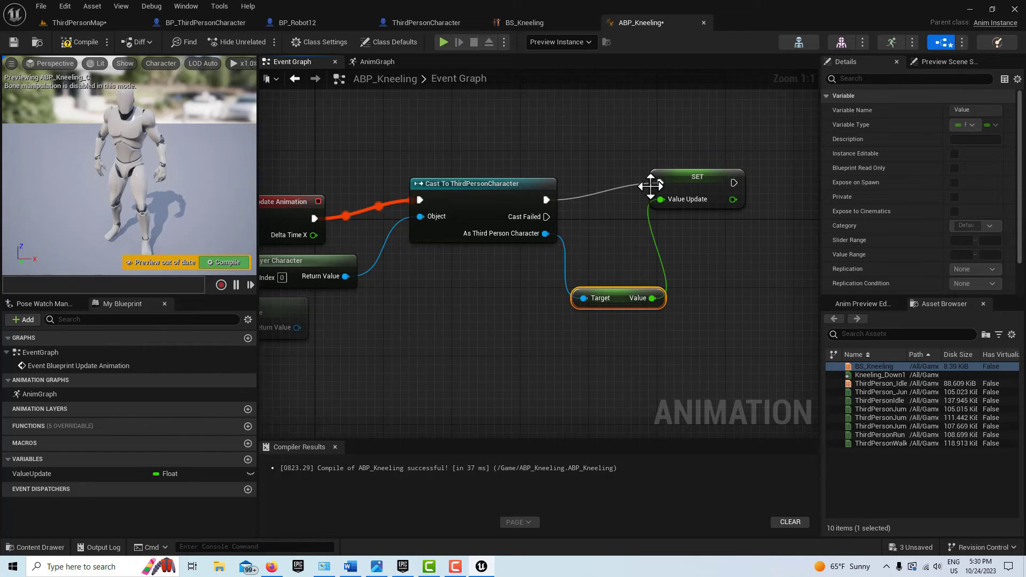
# - Compile and save ABP_Kneeling, then Save All assets
pyautogui.click(74, 40)
pyautogui.click(13, 41)
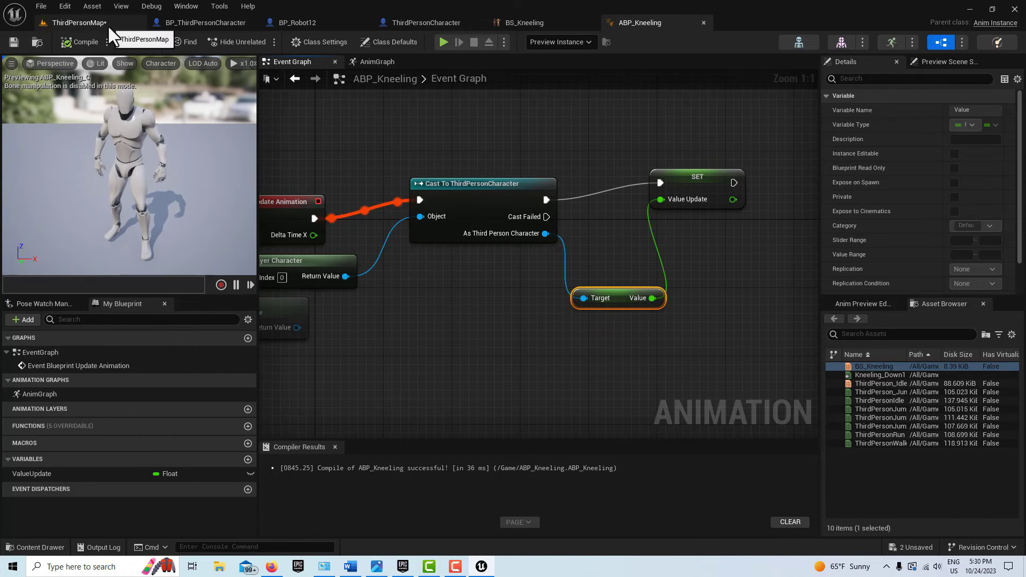
pyautogui.click(46, 11)
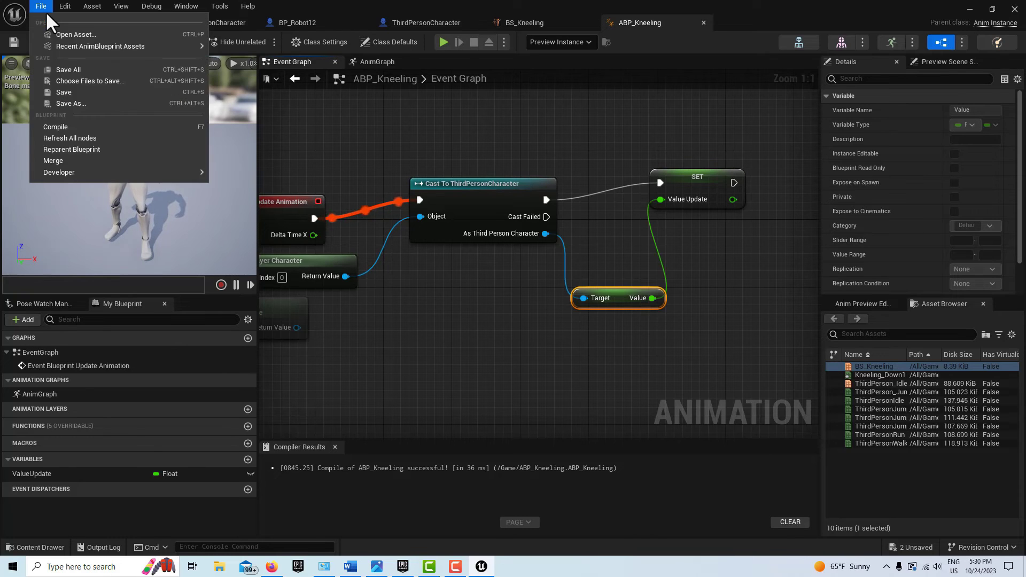
pyautogui.click(72, 69)
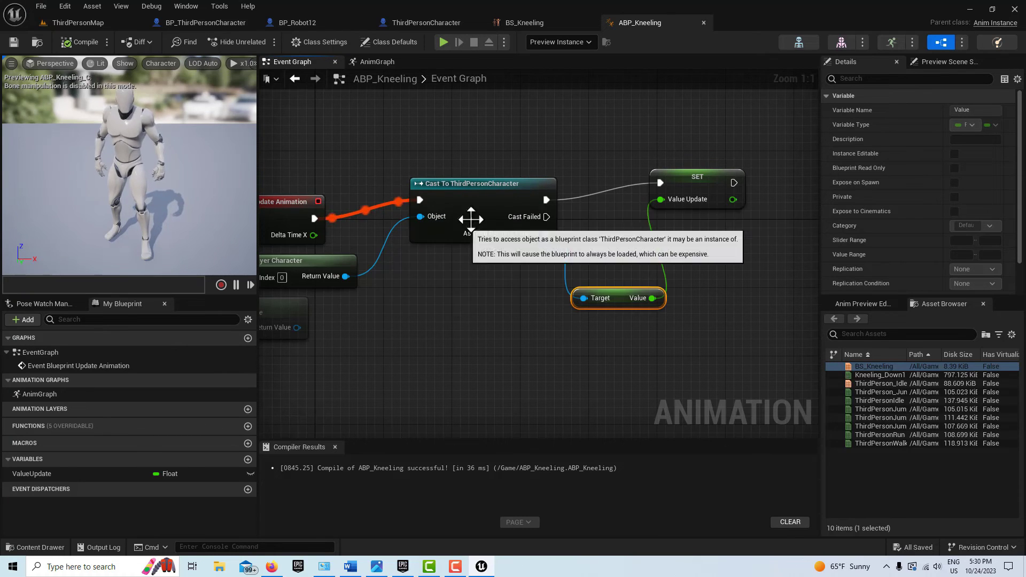
pyautogui.click(560, 20)
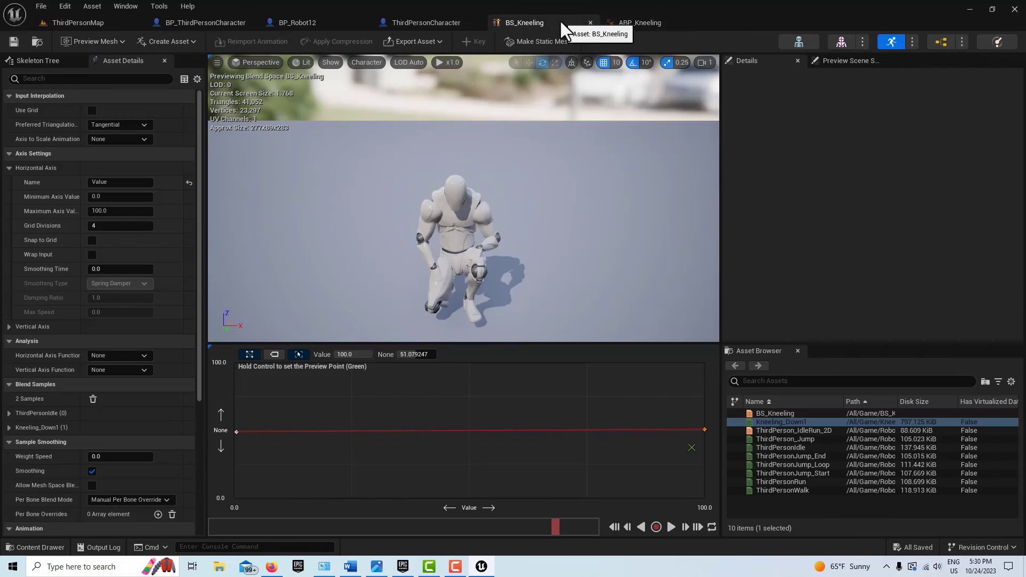
pyautogui.click(658, 24)
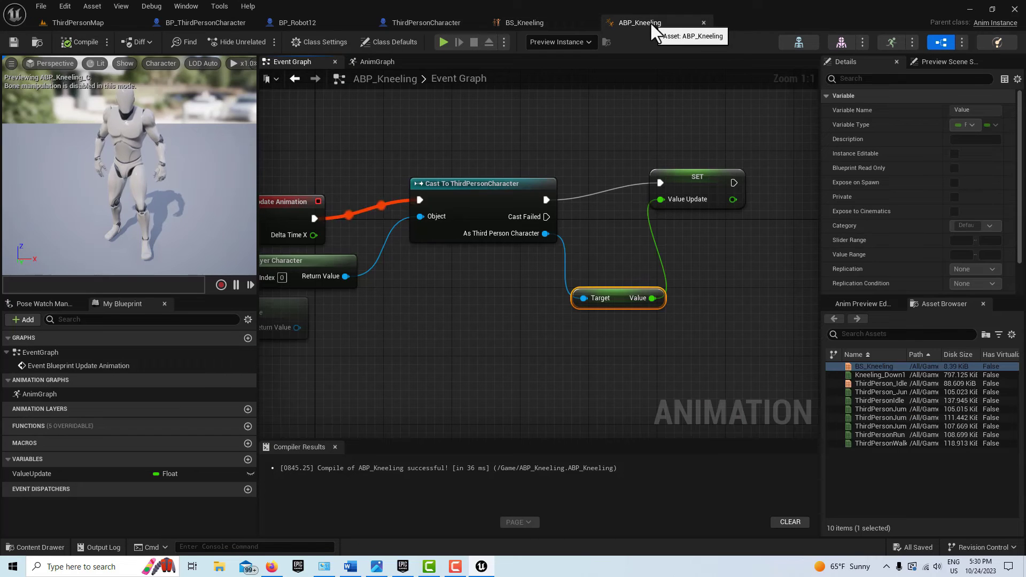
# - In the AnimGraph, connect a ValueUpdate getter to BS_Kneeling's Value pin, then compile and save
pyautogui.click(375, 63)
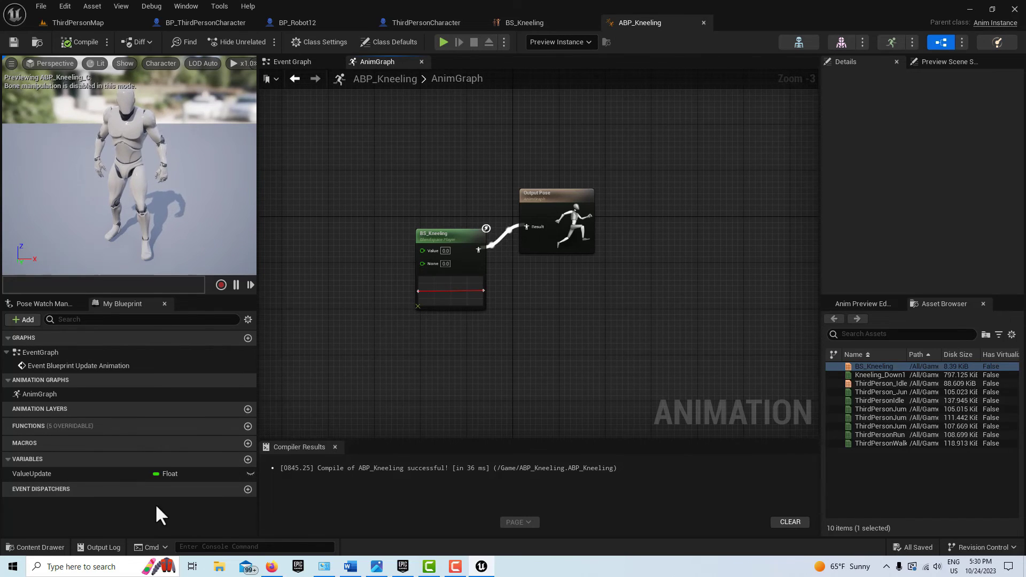
pyautogui.scroll(2, 493, 345)
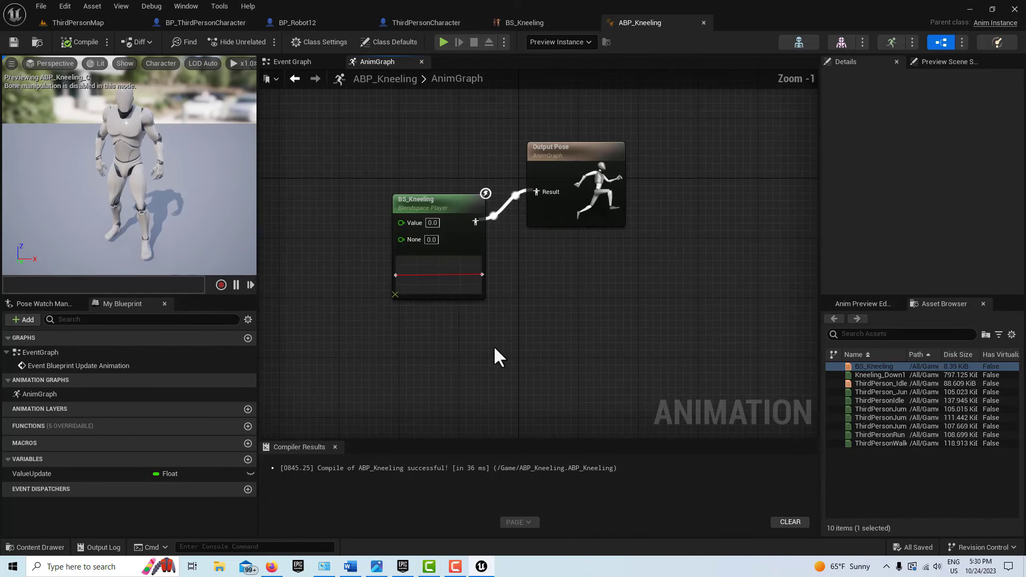
pyautogui.click(97, 476)
pyautogui.moveTo(97, 475); pyautogui.dragTo(268, 182)
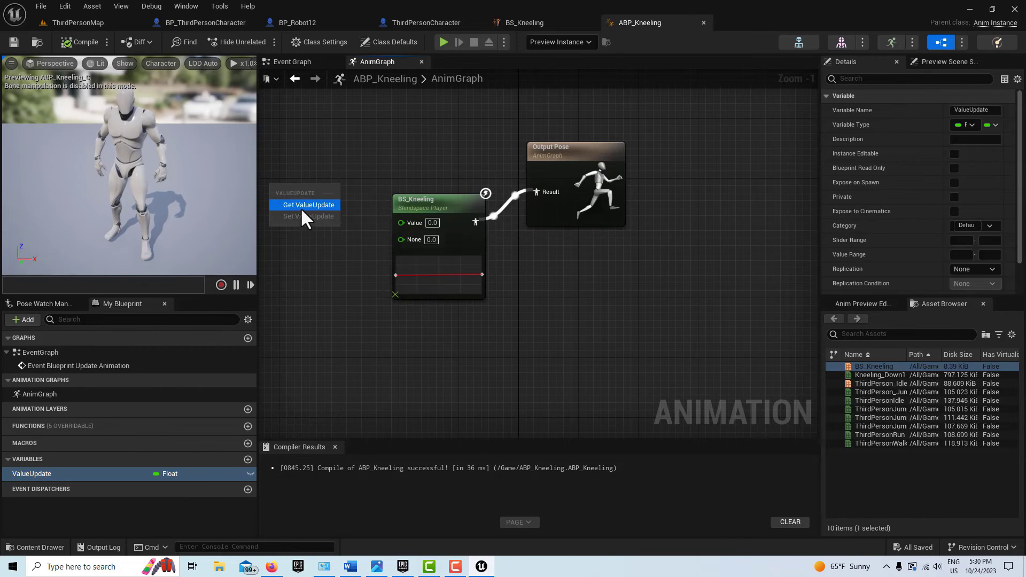
pyautogui.click(298, 202)
pyautogui.moveTo(314, 188); pyautogui.dragTo(401, 222)
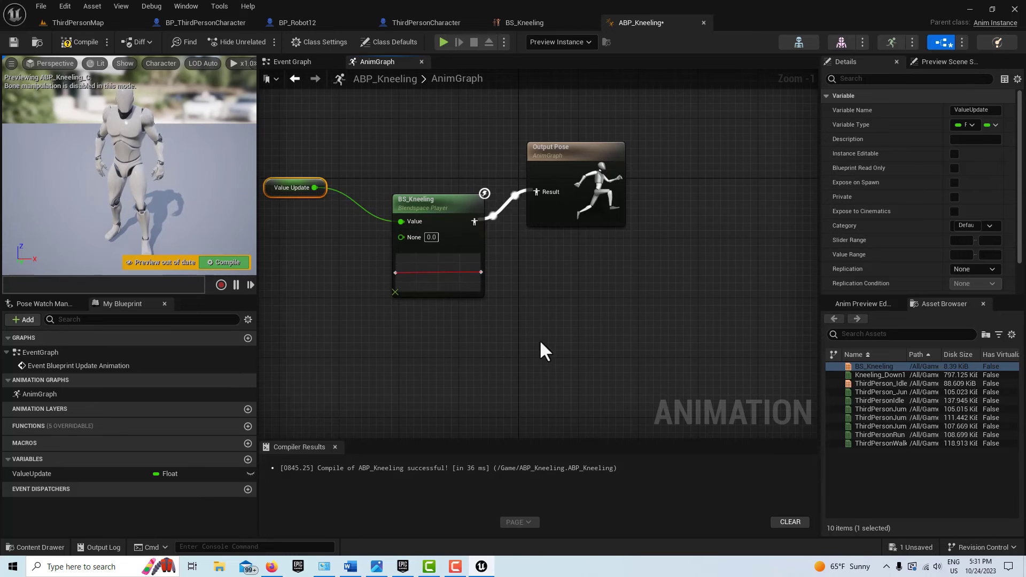
pyautogui.click(81, 42)
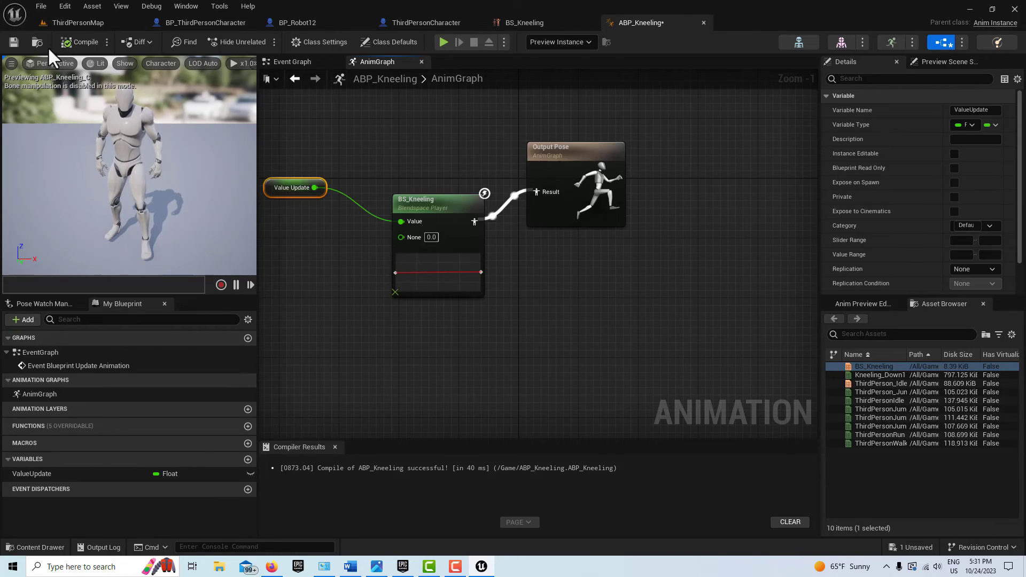
pyautogui.click(14, 42)
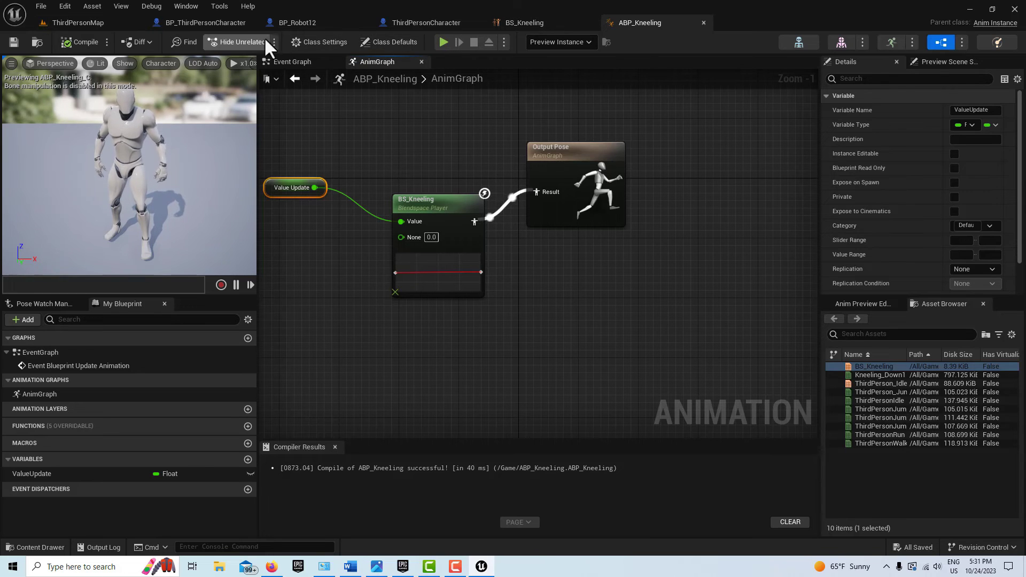
pyautogui.click(428, 23)
# - Set the ThirdPersonCharacter Mesh (CharacterMesh0) Anim Class to ABP_Kneeling, then compile and save
pyautogui.click(227, 60)
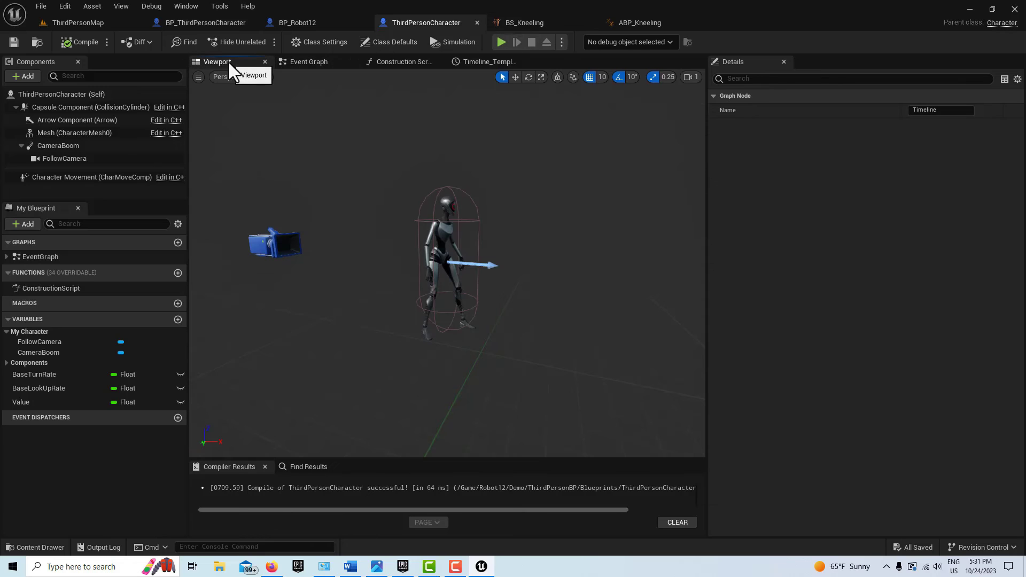
pyautogui.click(111, 132)
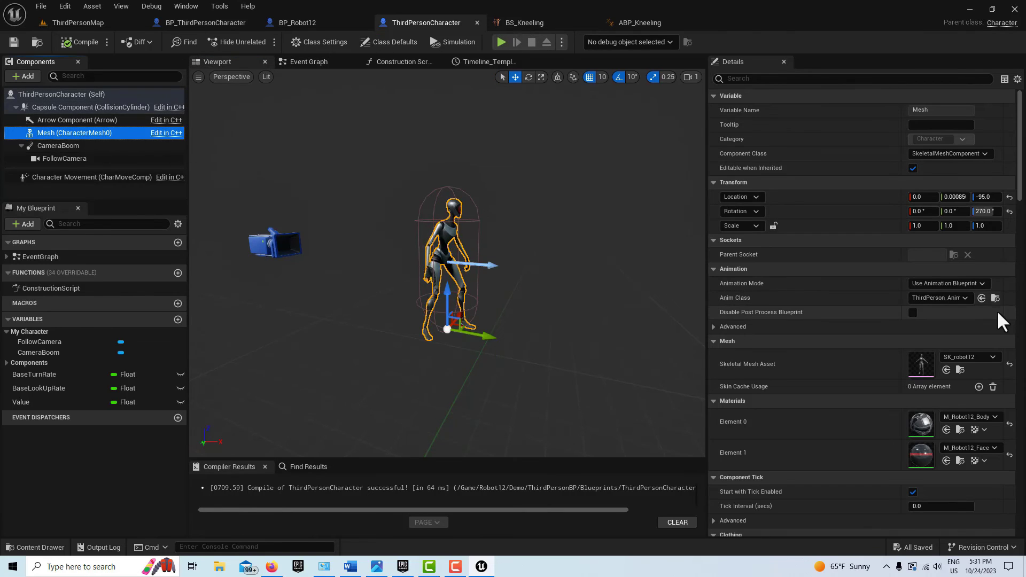
pyautogui.click(965, 297)
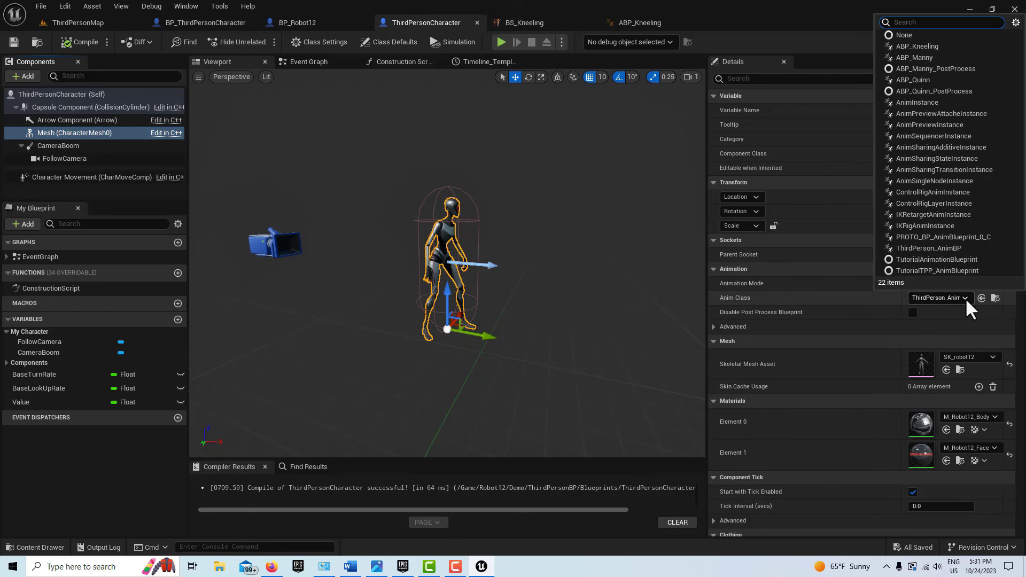
pyautogui.click(923, 46)
pyautogui.click(85, 39)
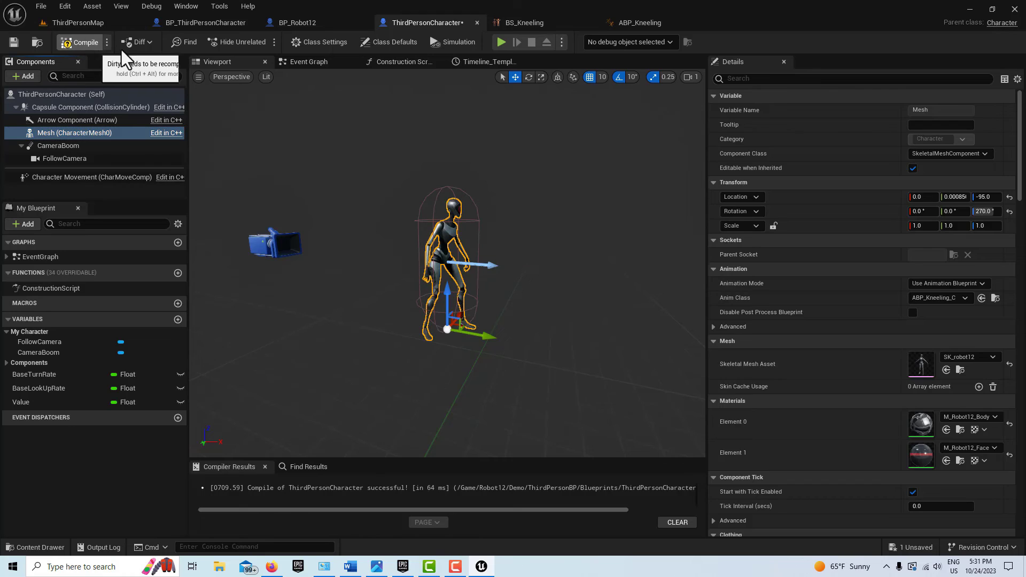
pyautogui.click(16, 39)
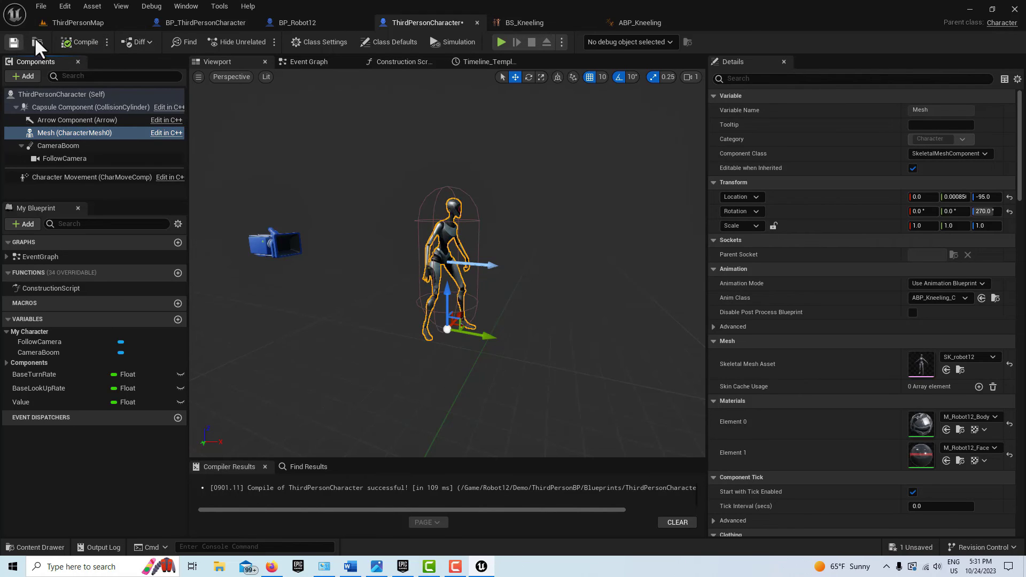
pyautogui.click(59, 23)
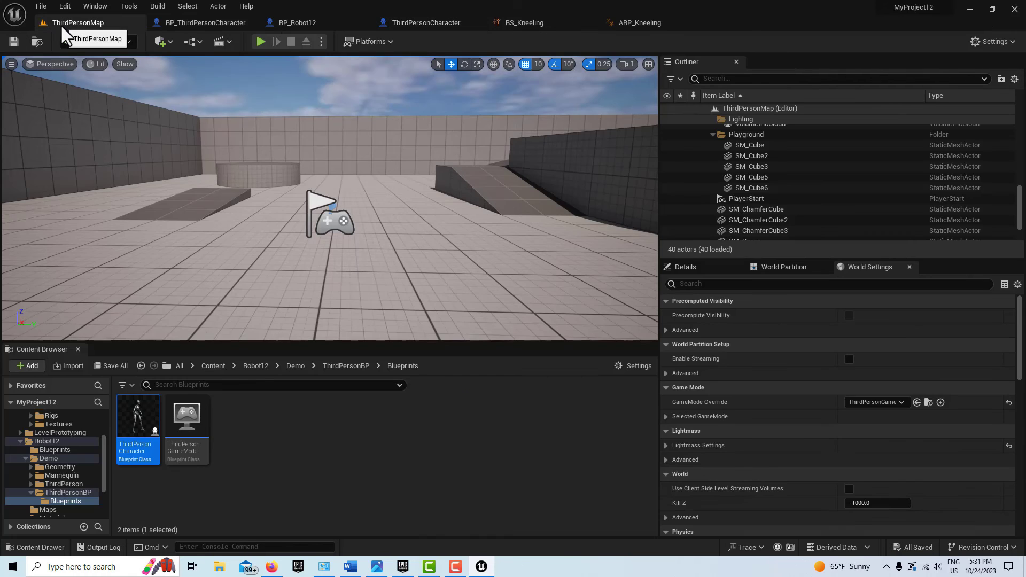
# - Play-test ThirdPersonMap, walking with W and toggling the kneel with C, then stop with Esc
pyautogui.click(261, 41)
pyautogui.click(453, 243)
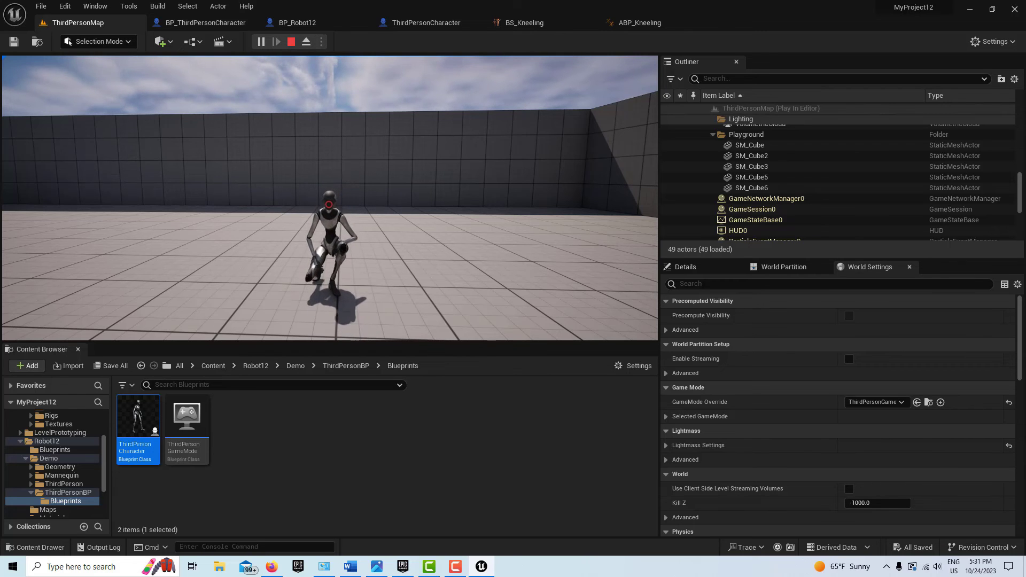
pyautogui.press('w')
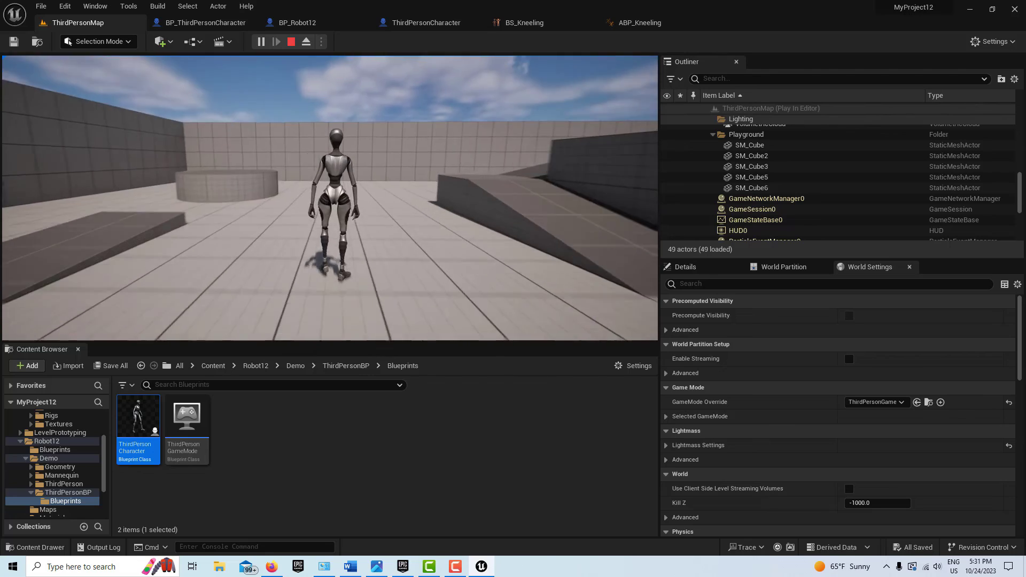
pyautogui.press('c')
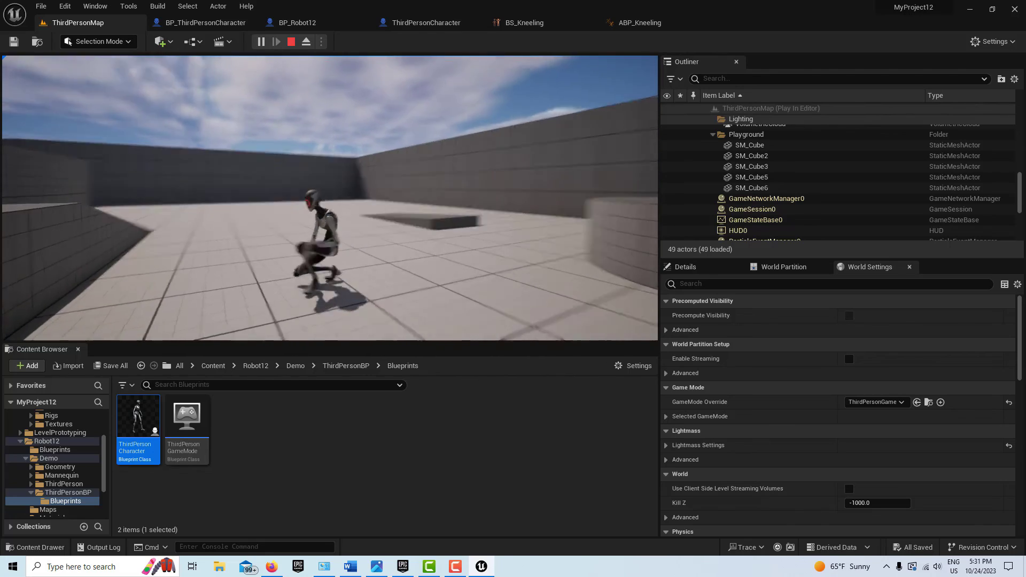
pyautogui.press('w')
pyautogui.press('c')
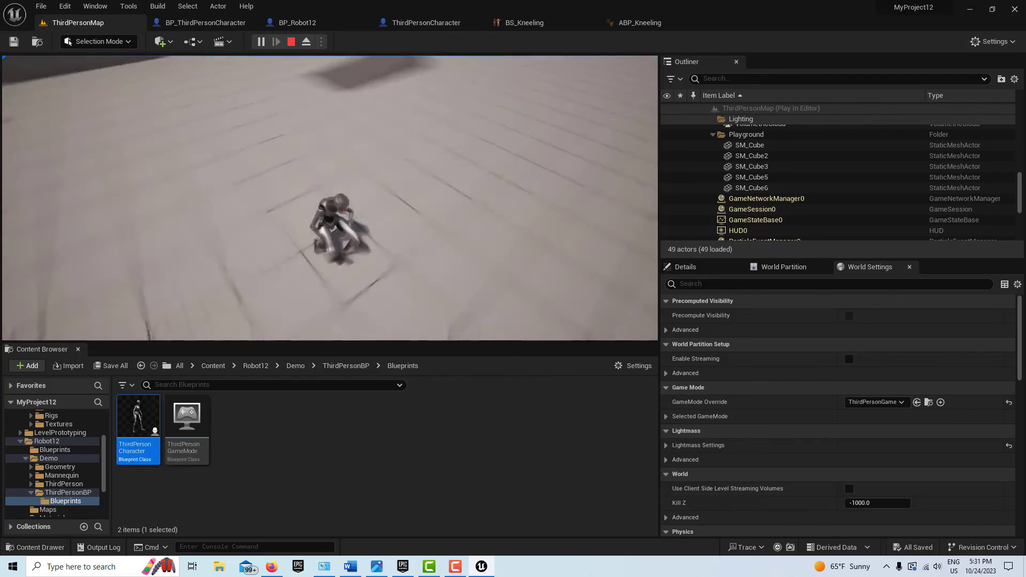
pyautogui.press('c')
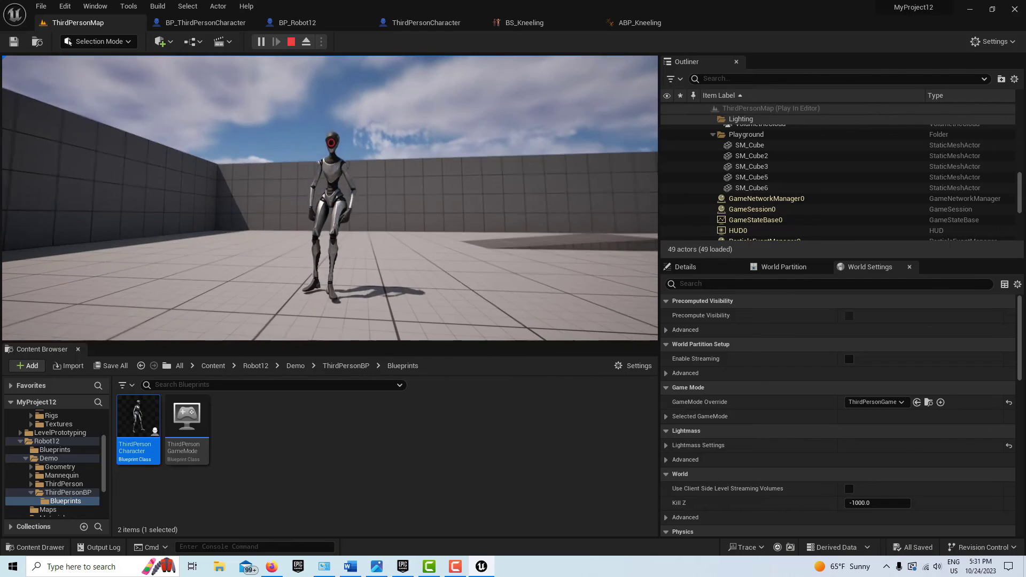
pyautogui.press('c')
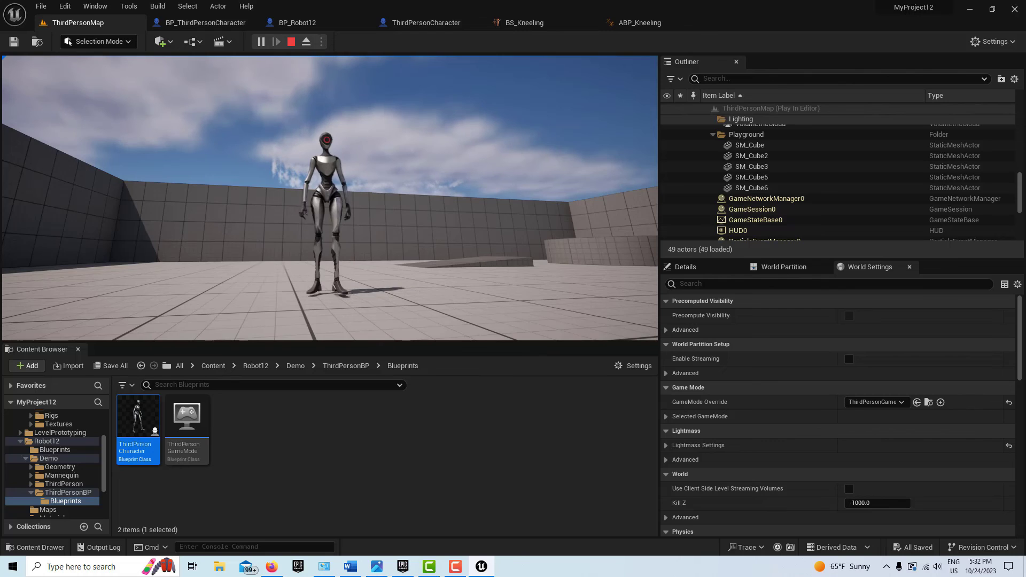
pyautogui.press('Escape')
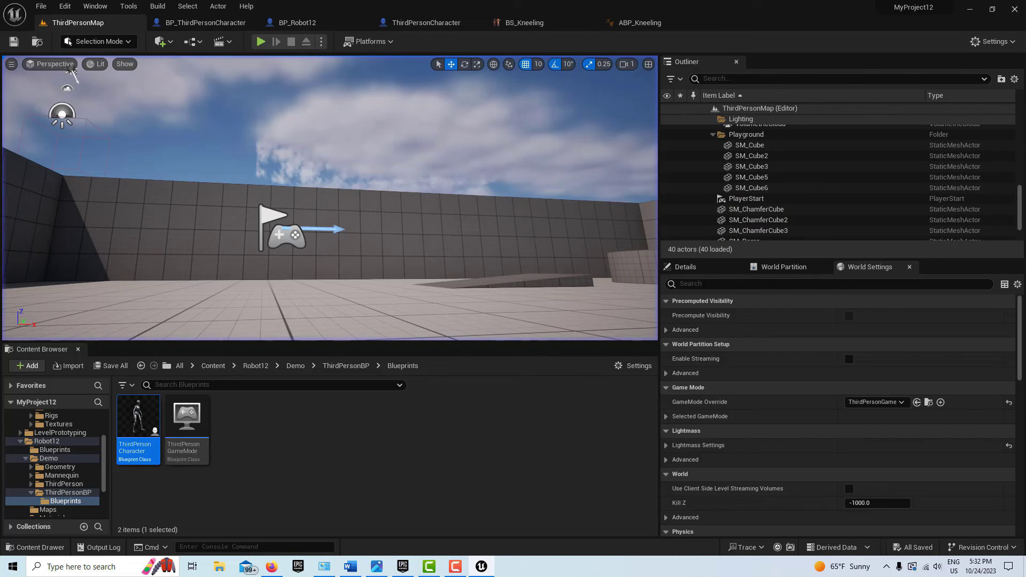
pyautogui.click(426, 22)
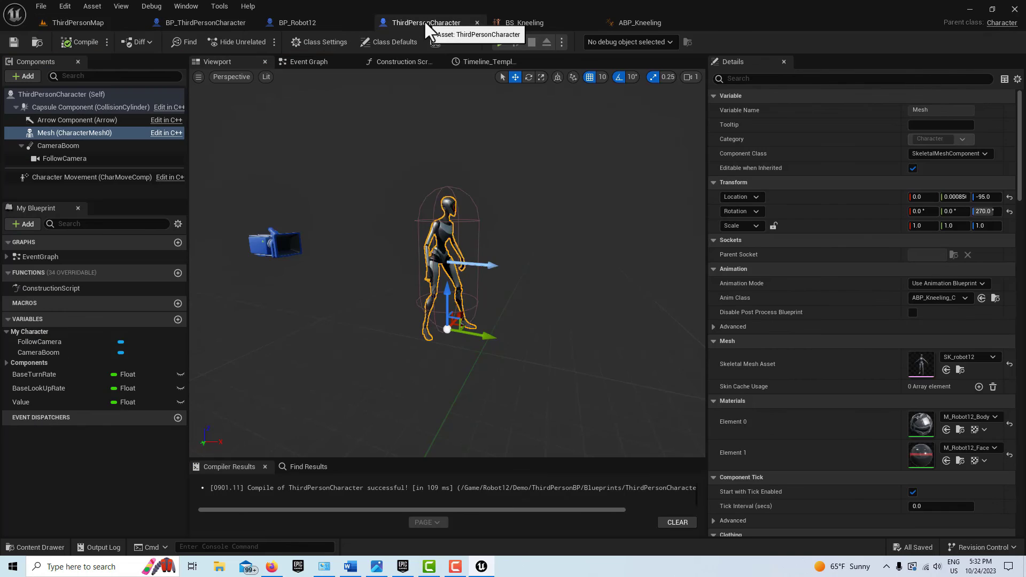
# - Adjust the mesh's Z location and play-test the level
pyautogui.click(986, 197)
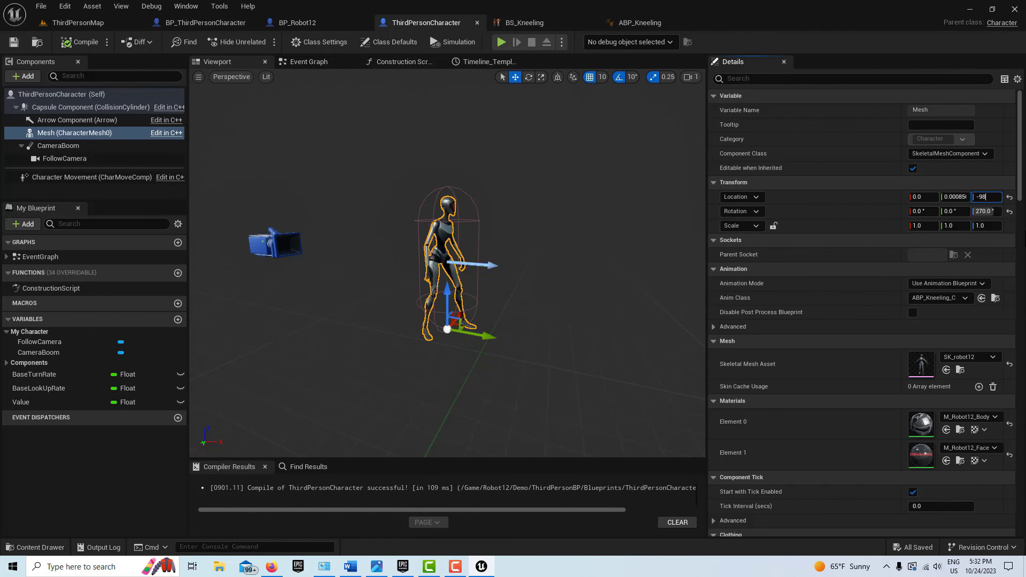
pyautogui.click(75, 22)
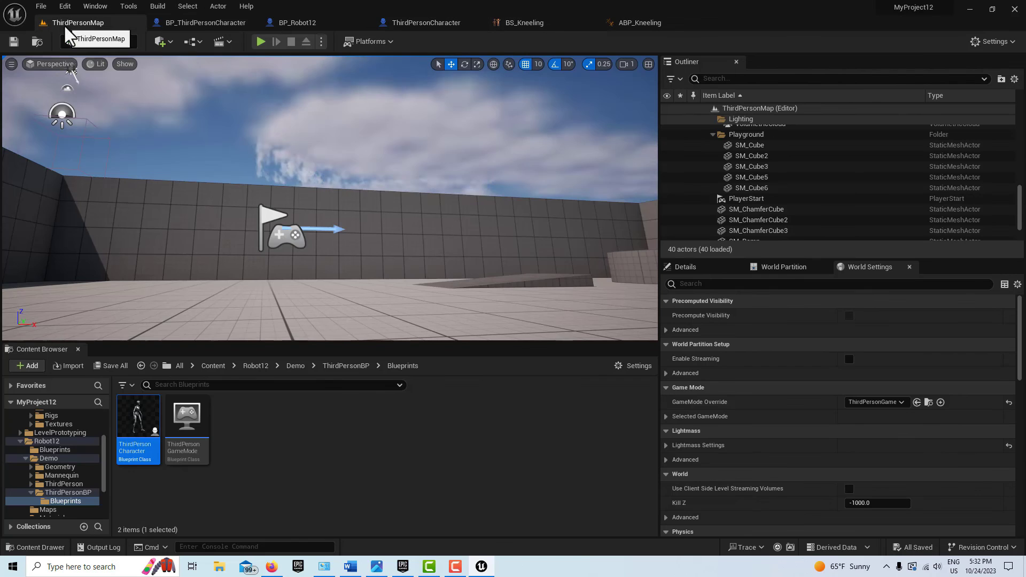
pyautogui.click(259, 41)
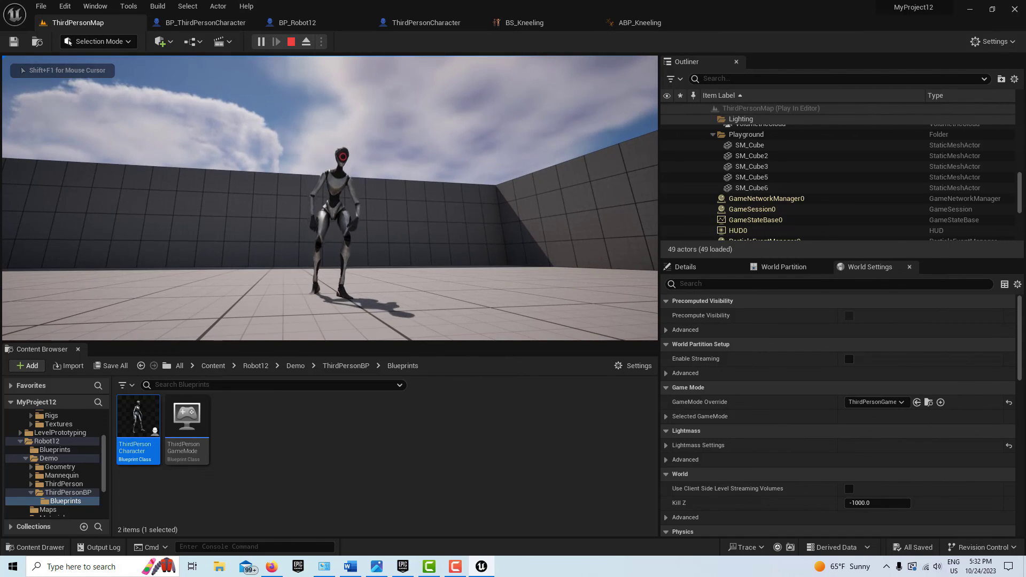
pyautogui.press('Escape')
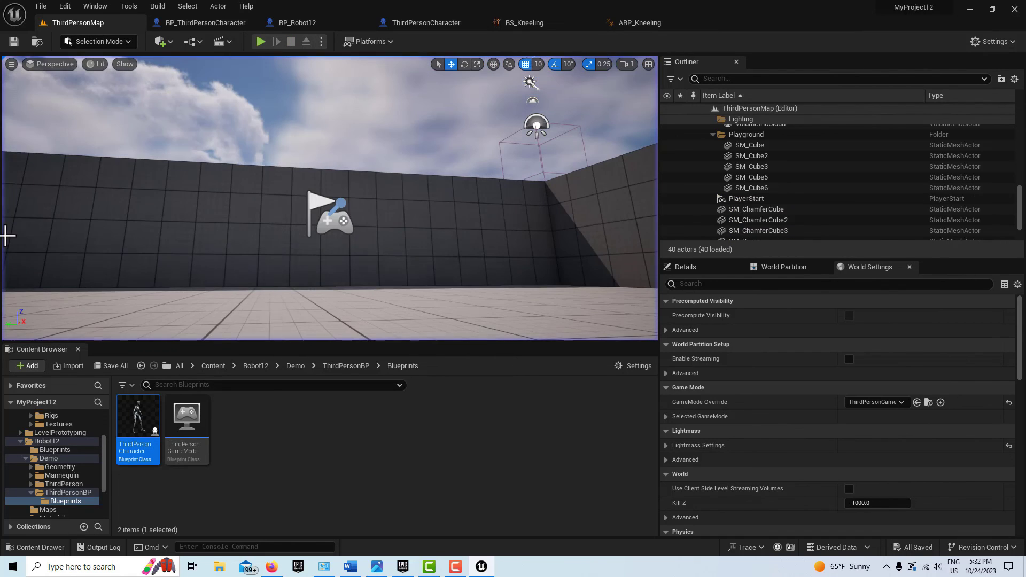
# - Set the mesh's Z location to -97, save the character, and play-test again
pyautogui.click(440, 22)
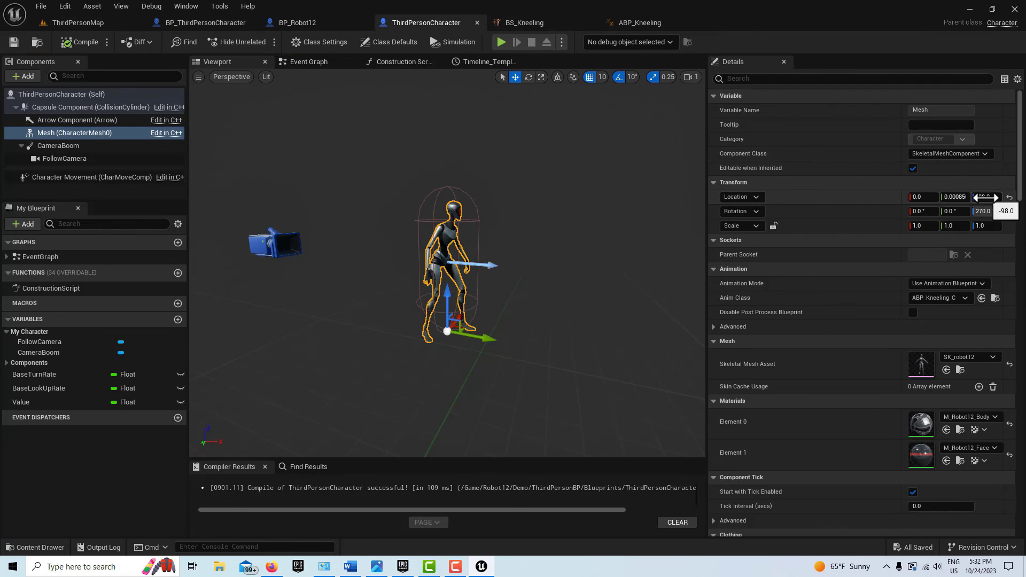
pyautogui.click(986, 197)
pyautogui.write('-97')
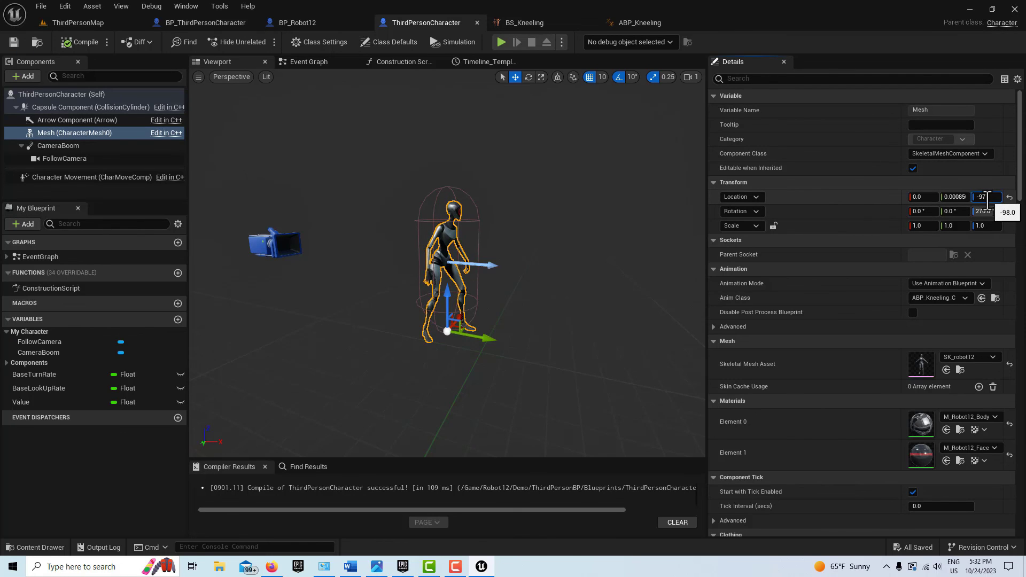
pyautogui.press('Return')
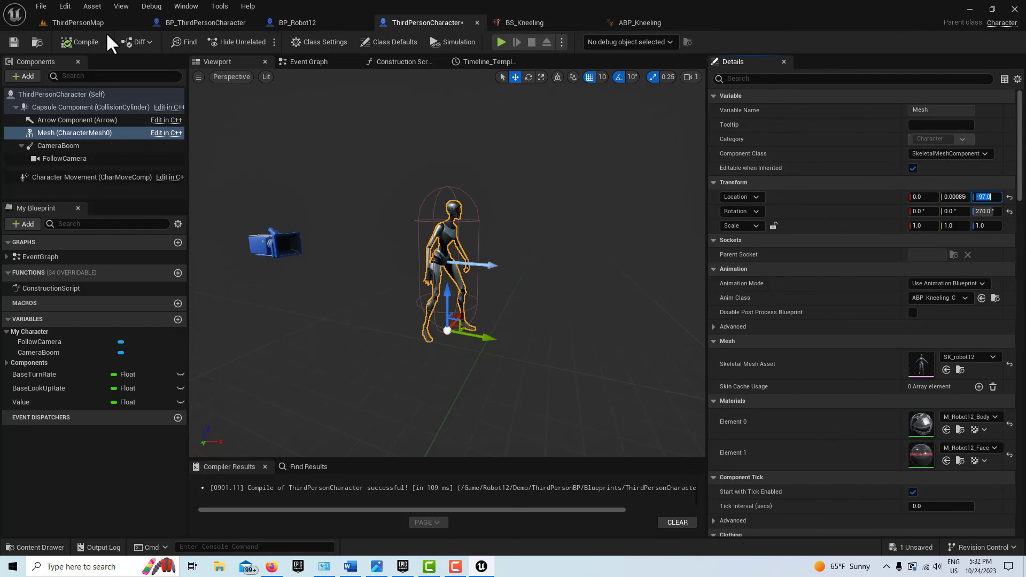
pyautogui.click(14, 41)
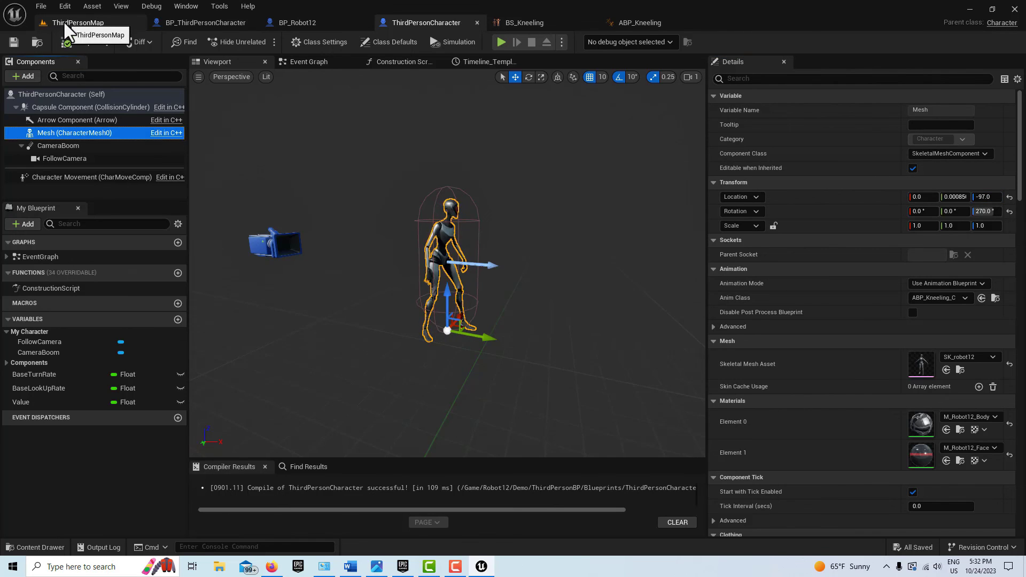
pyautogui.click(66, 24)
pyautogui.click(261, 42)
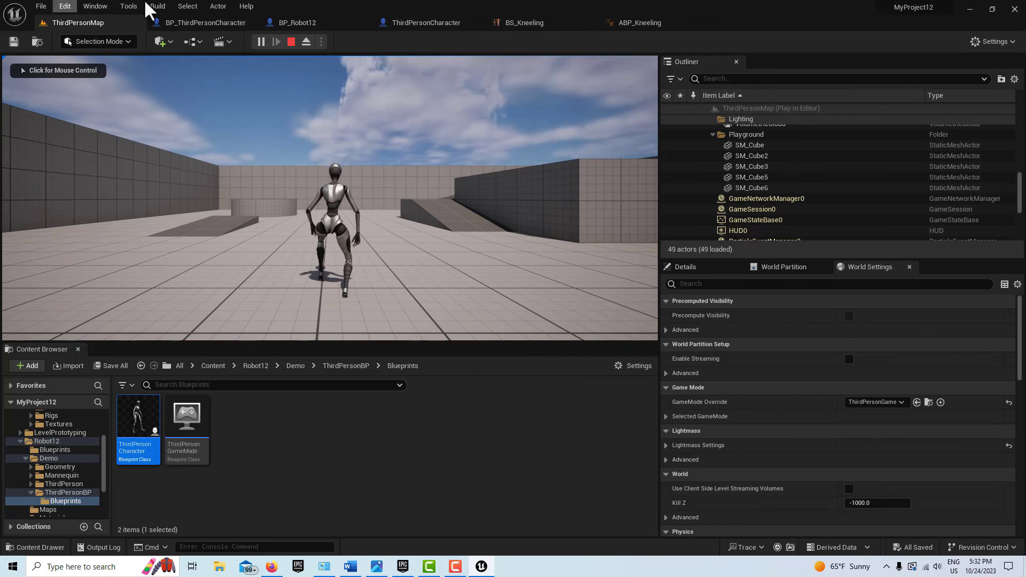
# - Stop the test, raise the mesh's Z location to -96, and save the character
pyautogui.click(422, 22)
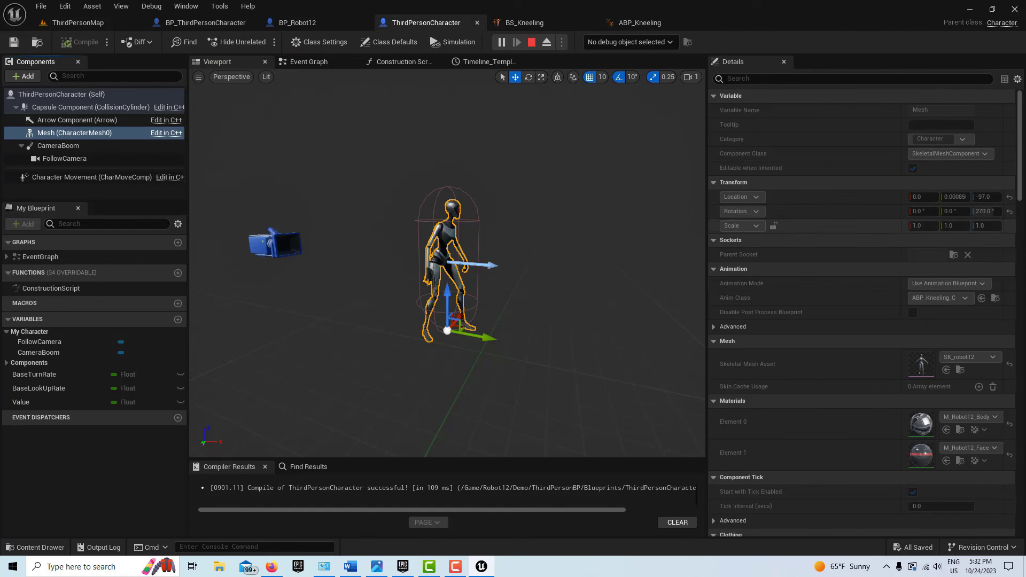
pyautogui.click(529, 41)
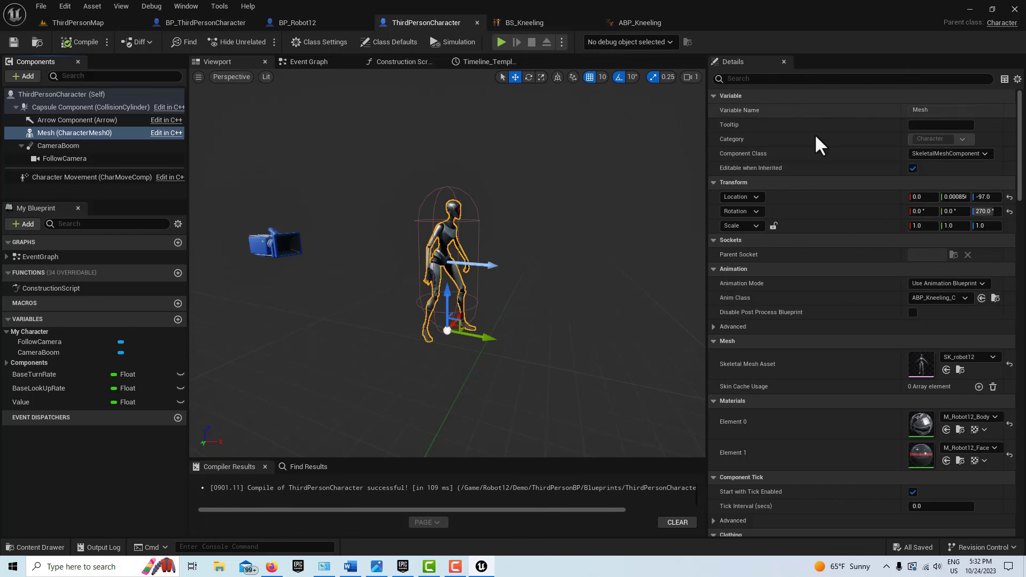
pyautogui.moveTo(986, 197)
pyautogui.mouseDown()
pyautogui.moveTo(972, 197)
pyautogui.moveTo(985, 197)
pyautogui.mouseUp()
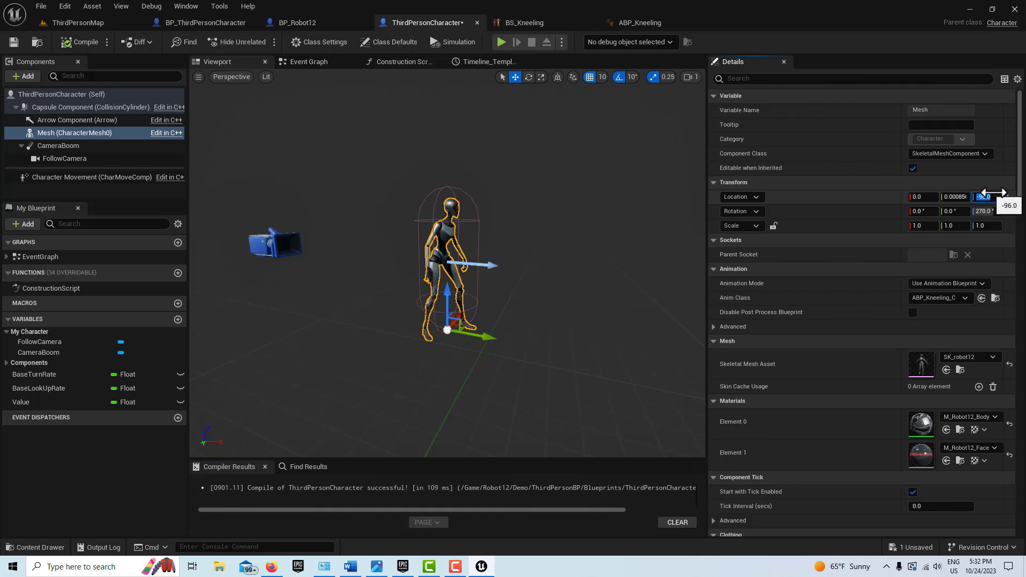
pyautogui.click(14, 42)
pyautogui.click(69, 24)
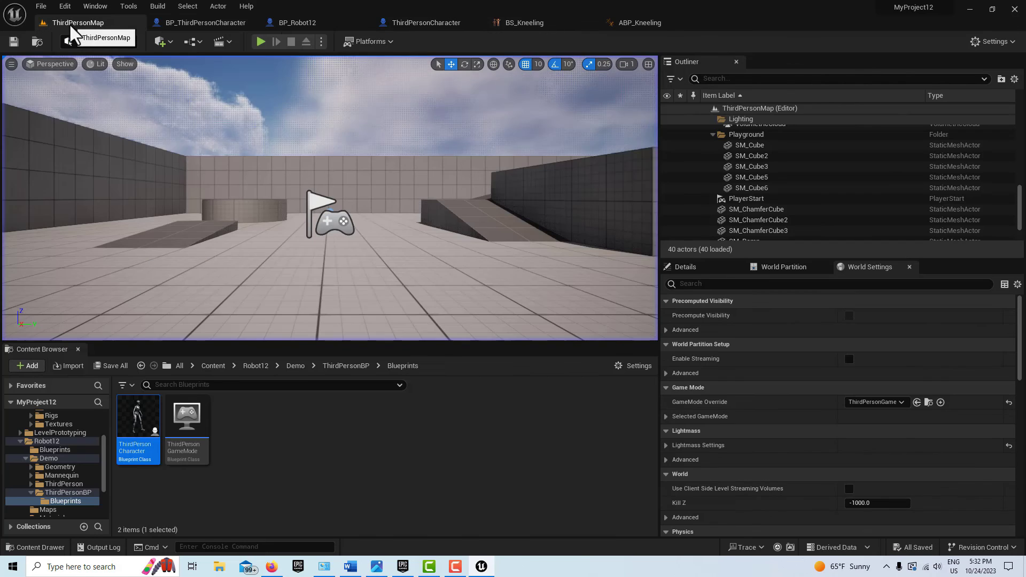
# - Play ThirdPersonMap and press C repeatedly to toggle the robot between kneeling and standing
pyautogui.click(261, 44)
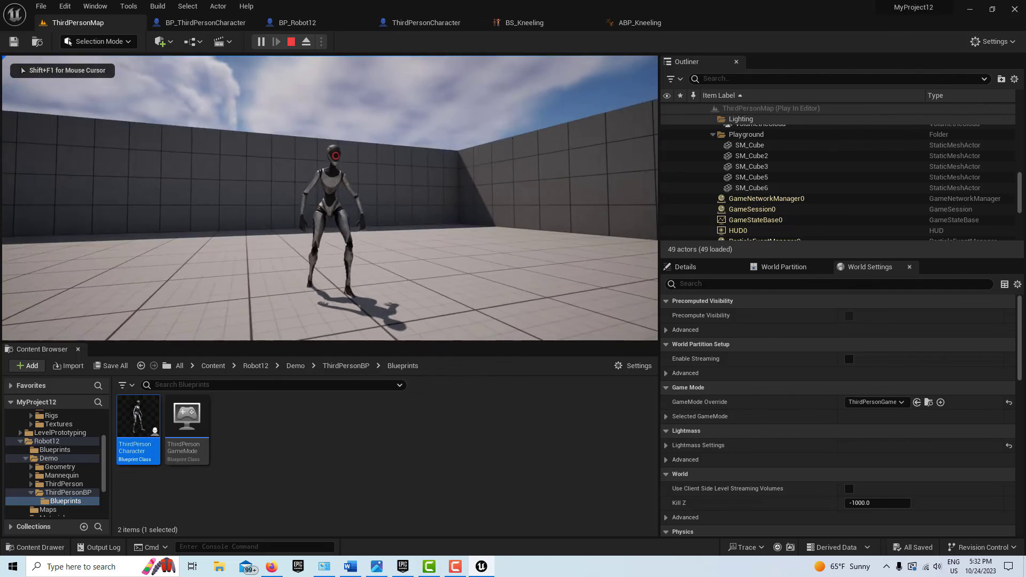
pyautogui.press('c')
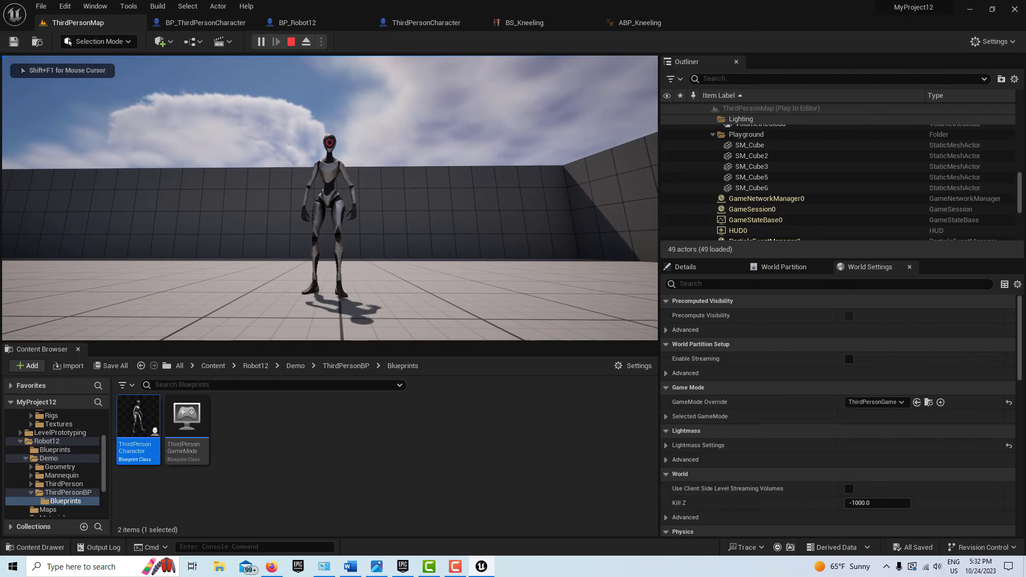
pyautogui.press('c')
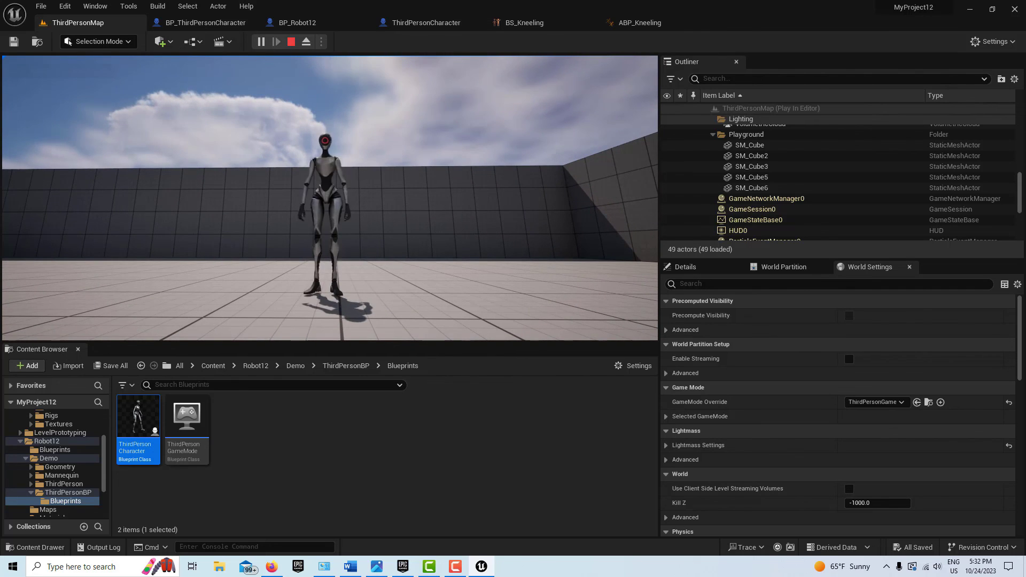
pyautogui.press('c')
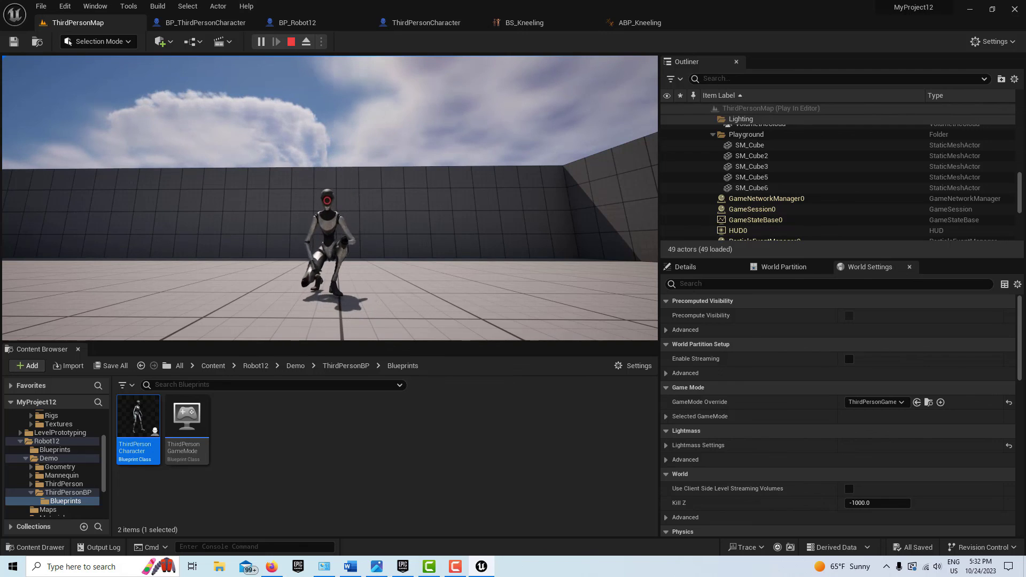
pyautogui.press('c')
pyautogui.press('c')
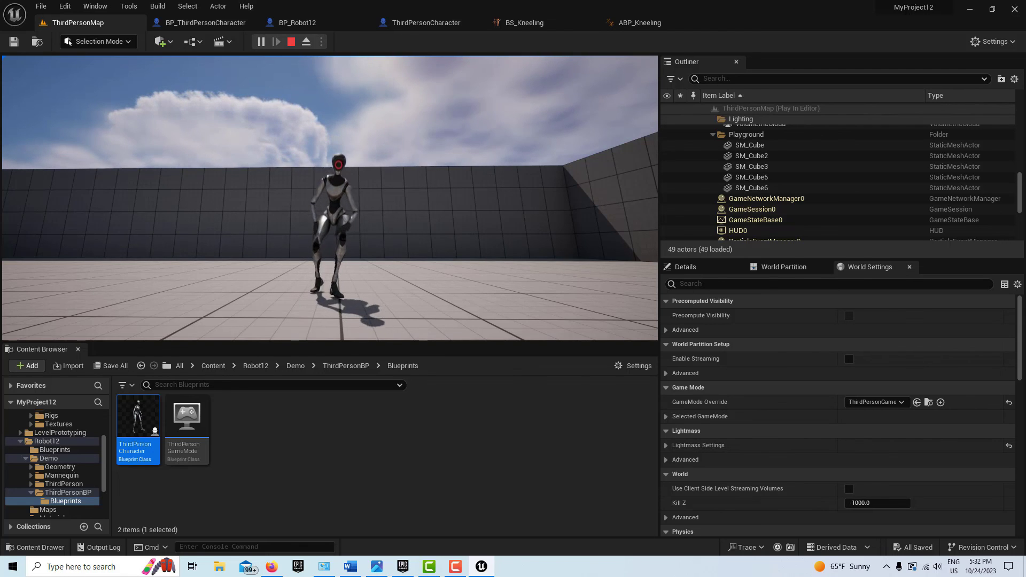
pyautogui.press('c')
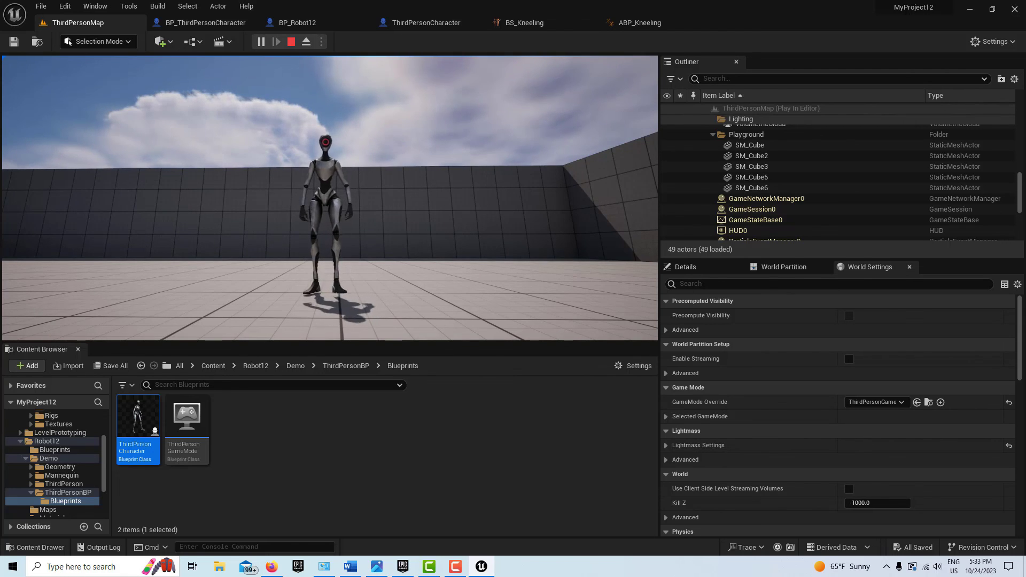
pyautogui.press('c')
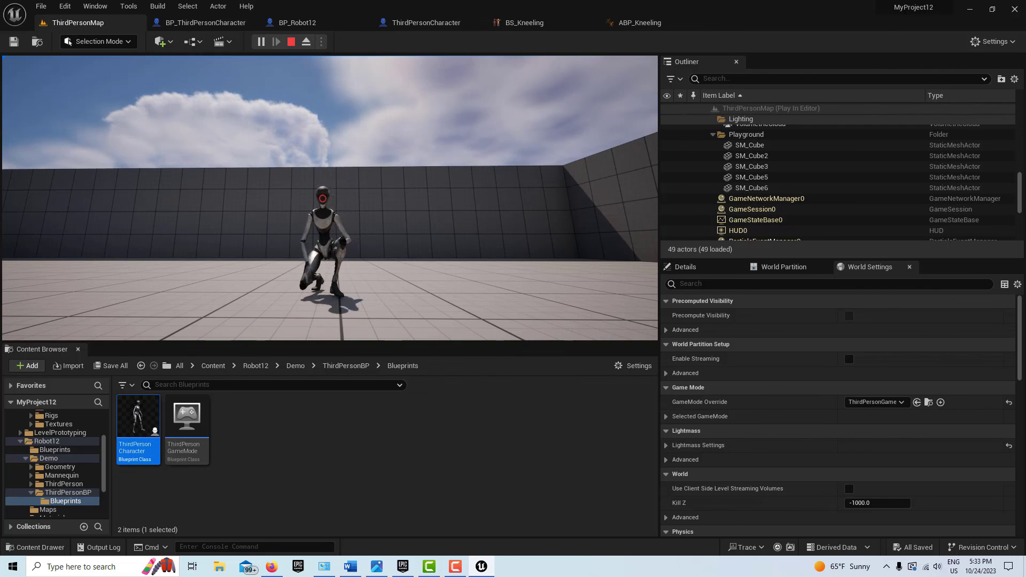
pyautogui.press('c')
pyautogui.press('c')
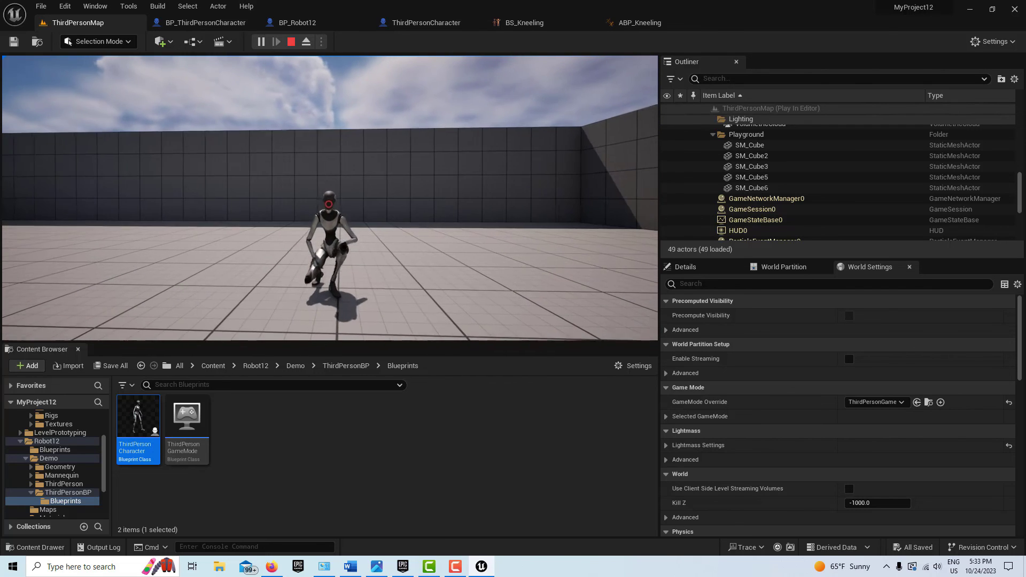
pyautogui.press('c')
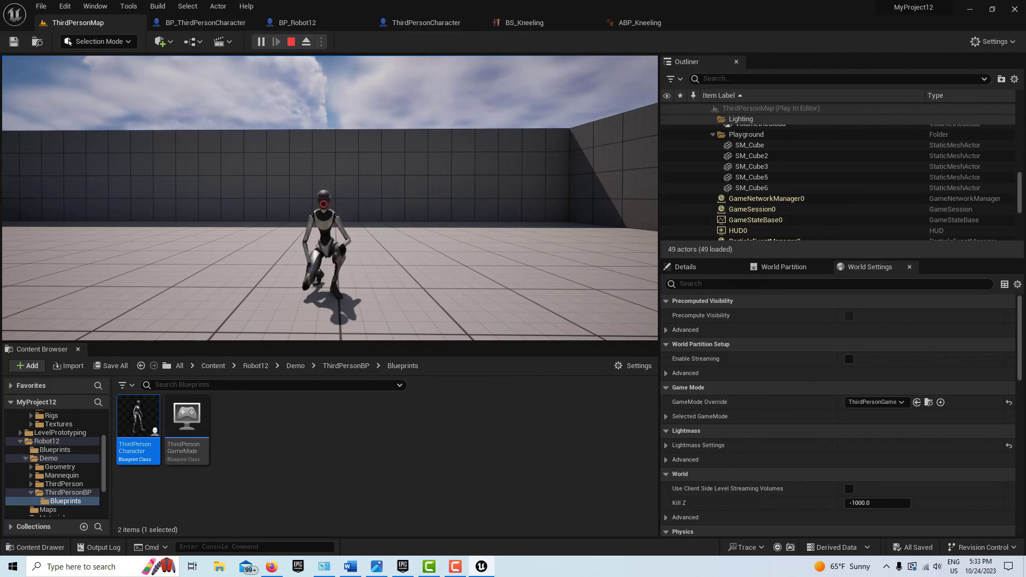
pyautogui.press('c')
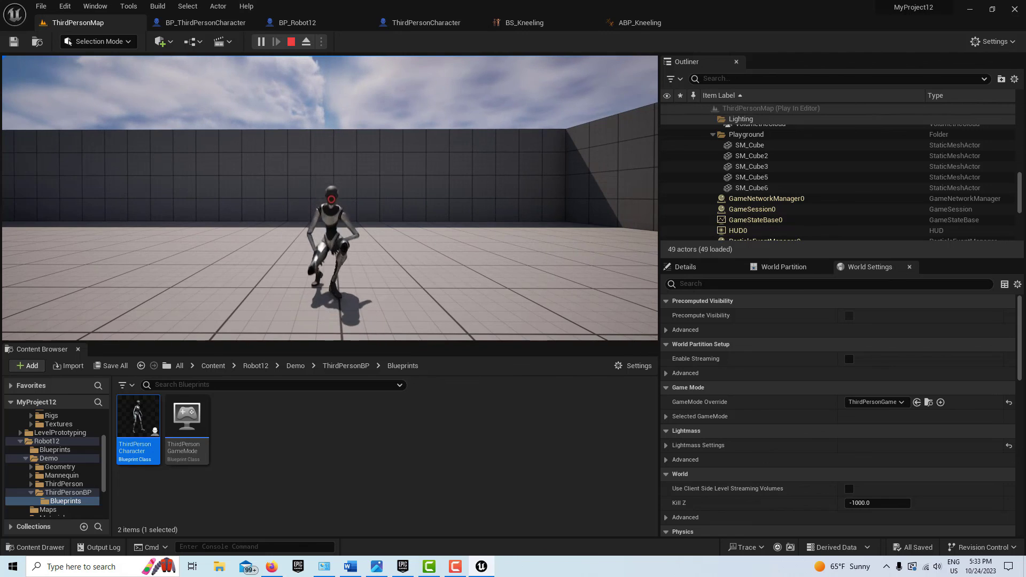